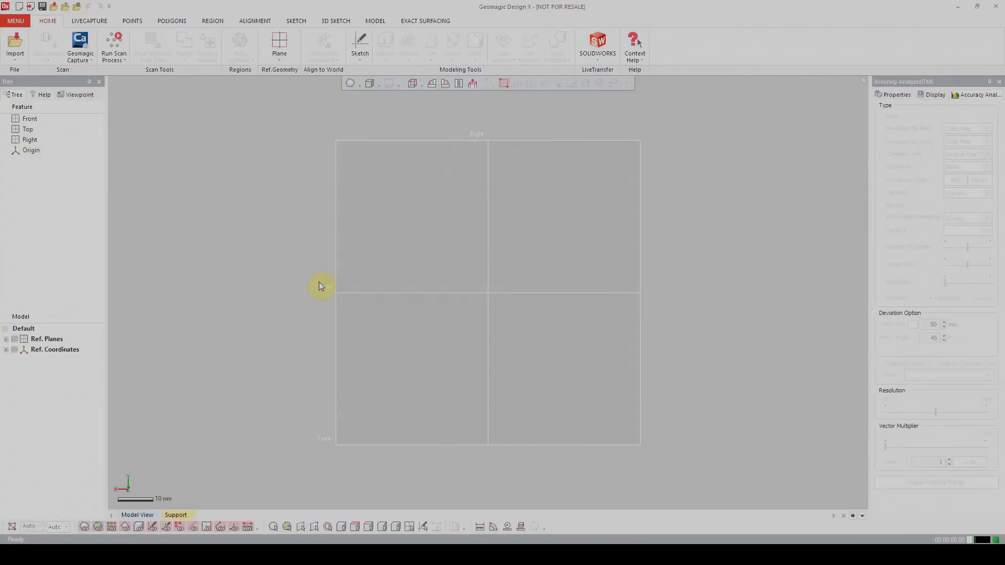
Import the Kard disk scan mesh into the empty model.
left_click(13, 45)
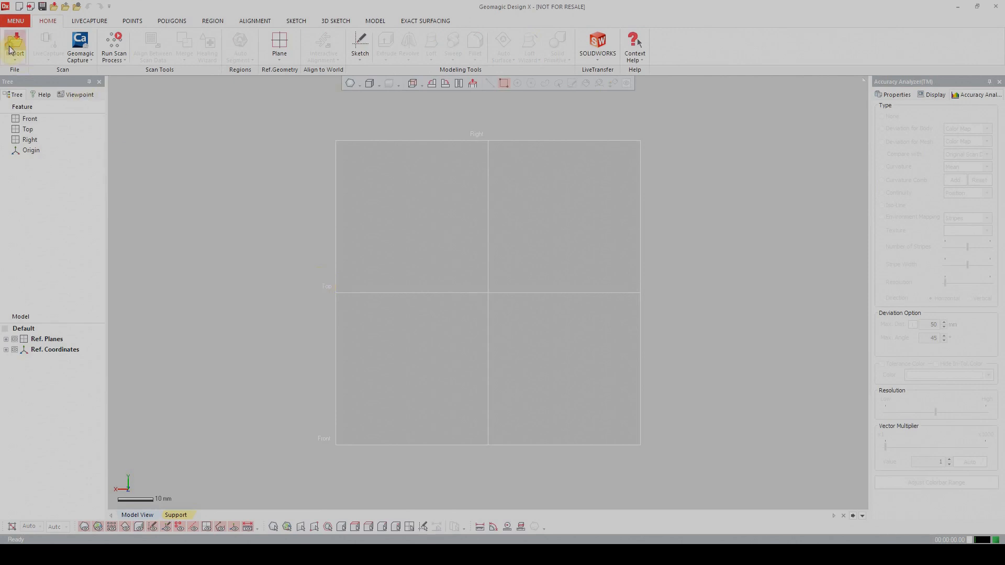
left_click(452, 147)
left_click(664, 331)
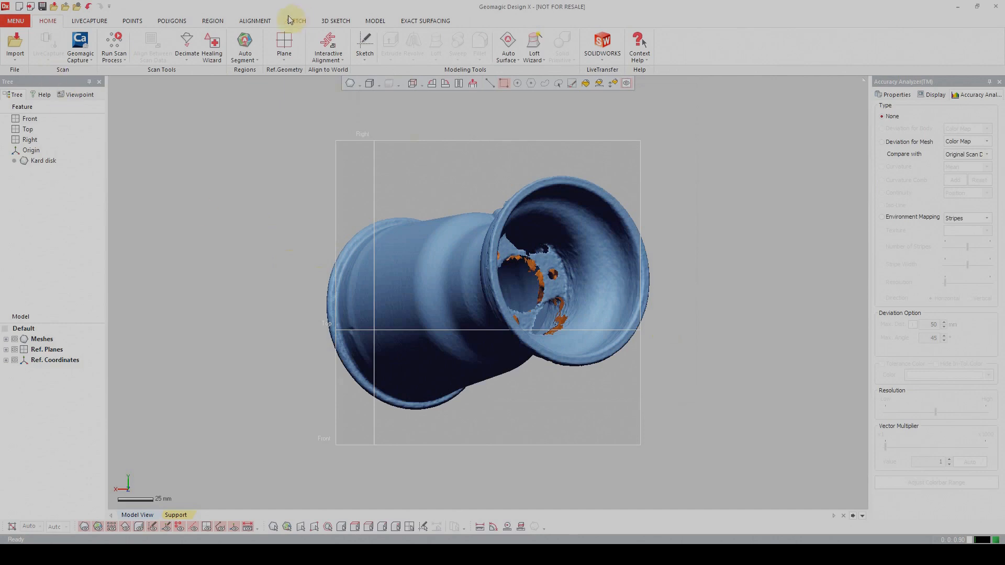
Auto-segment the Kard disk mesh into regions at sensitivity 65, merging same primitive shapes.
left_click(246, 46)
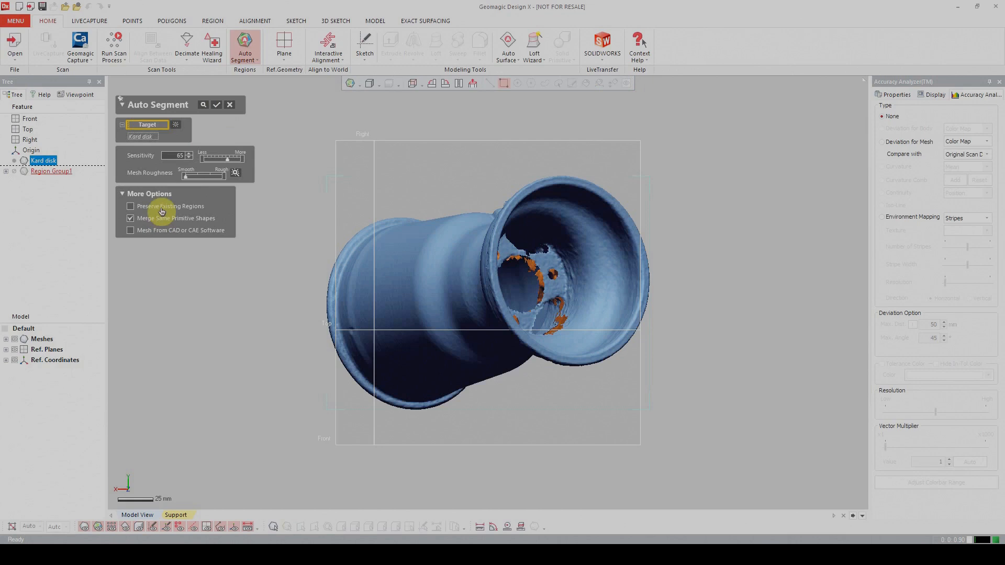
left_click(217, 108)
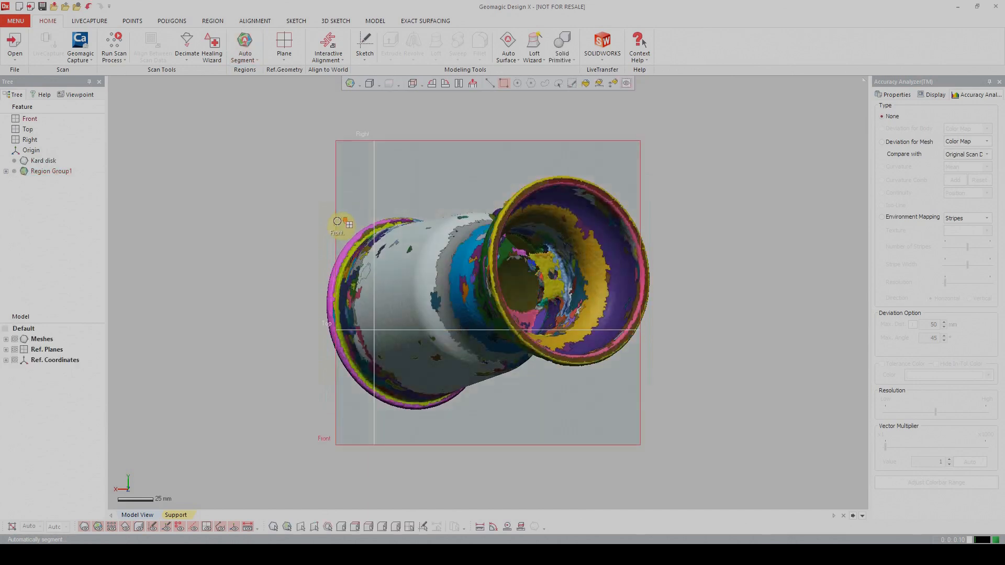
Add a reference plane extracted by best fit from the flat ring region on the rim of the narrower end's flared opening.
scroll(332, 222, "up", 2)
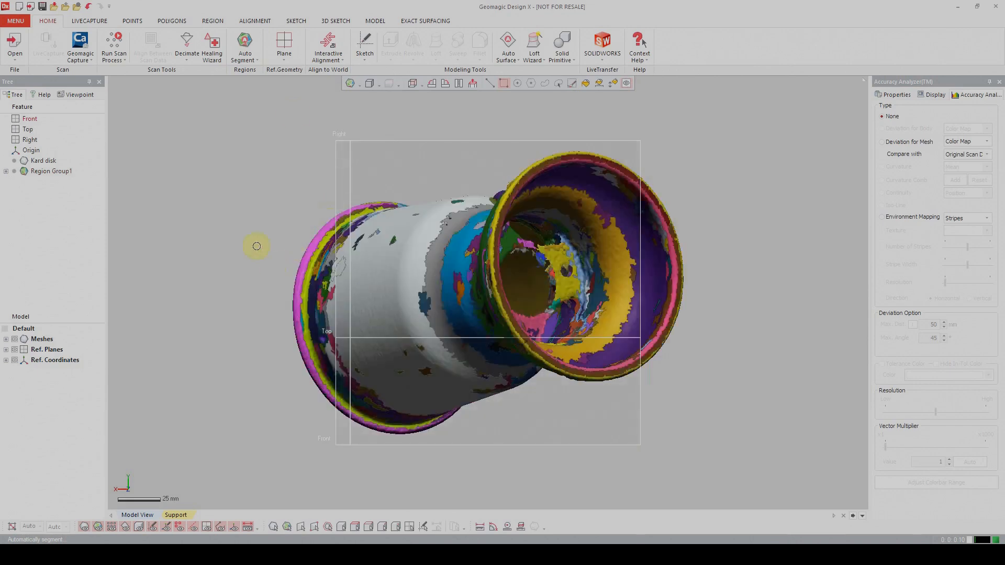
mouse_move(280, 209)
right_mouse_down()
mouse_move(388, 199)
mouse_move(498, 265)
mouse_move(478, 233)
right_mouse_up()
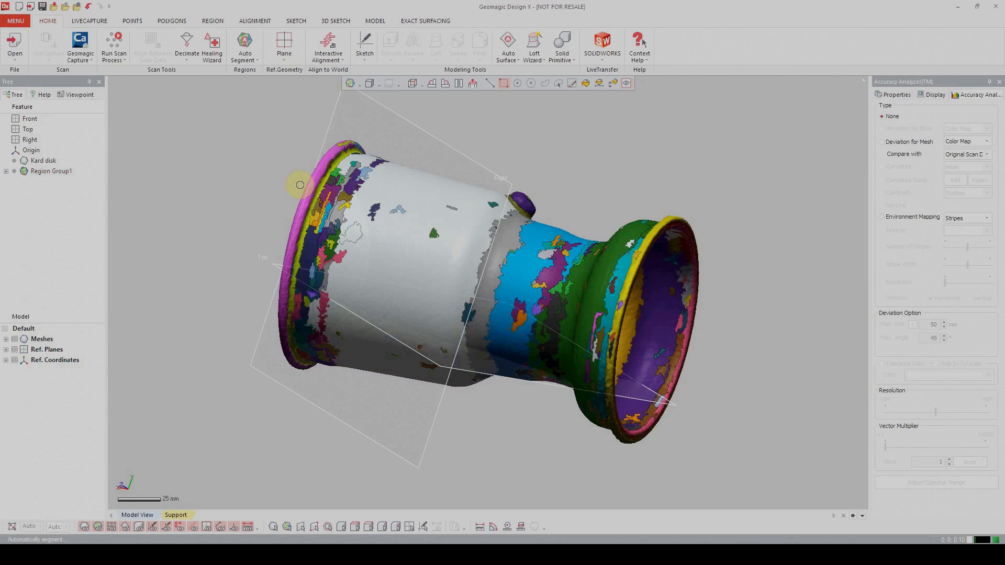
mouse_move(300, 184)
right_mouse_down()
mouse_move(296, 316)
mouse_move(273, 261)
right_mouse_up()
mouse_move(537, 169)
right_mouse_down()
mouse_move(332, 204)
mouse_move(370, 215)
mouse_move(374, 150)
mouse_move(347, 202)
mouse_move(388, 197)
mouse_move(382, 183)
mouse_move(363, 194)
right_mouse_up()
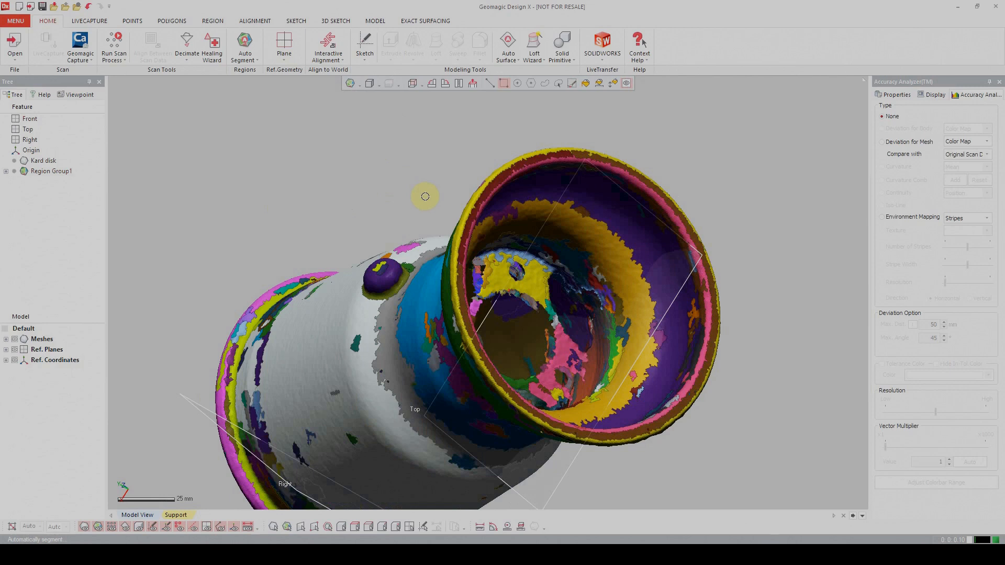
left_click(285, 55)
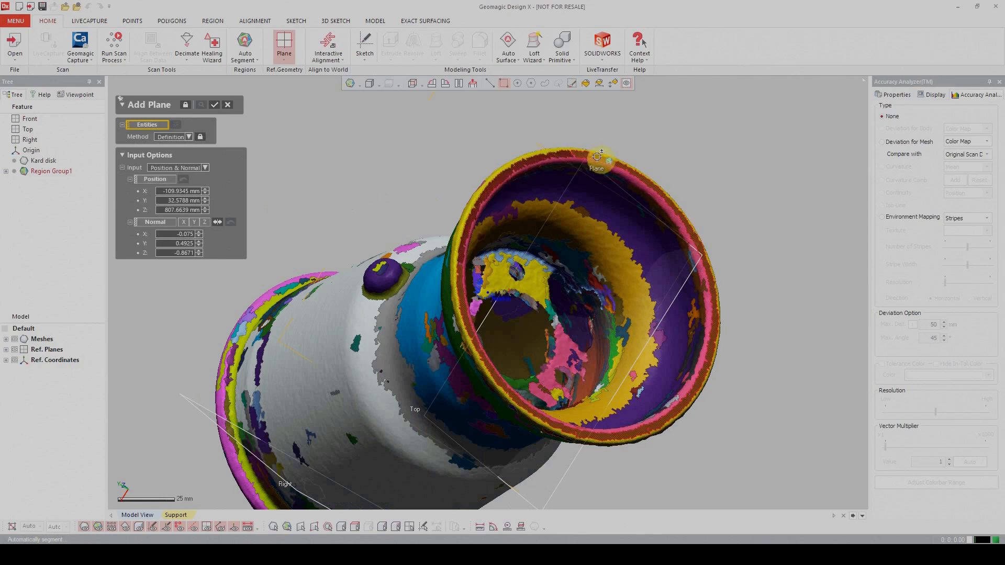
left_click(711, 278)
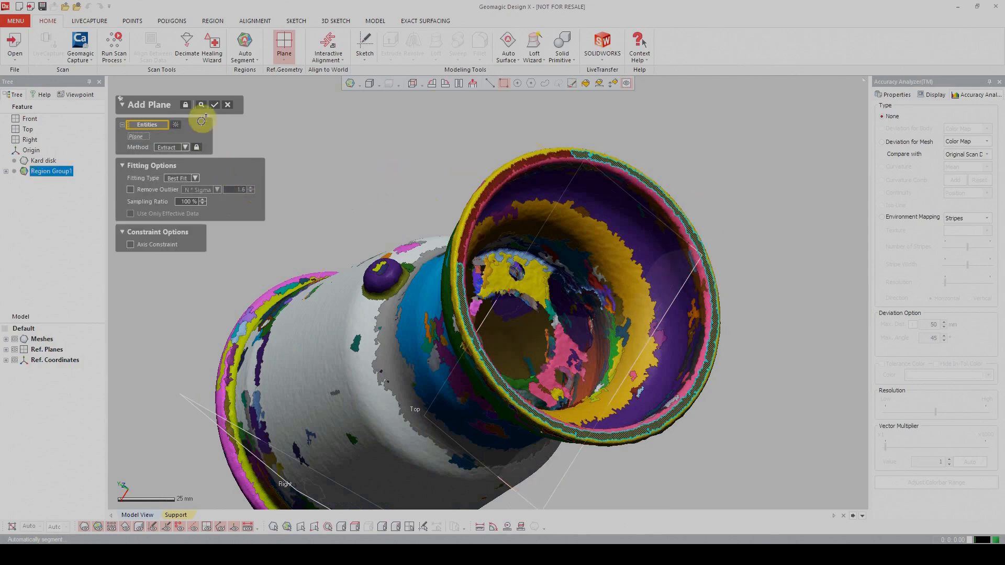
left_click(215, 105)
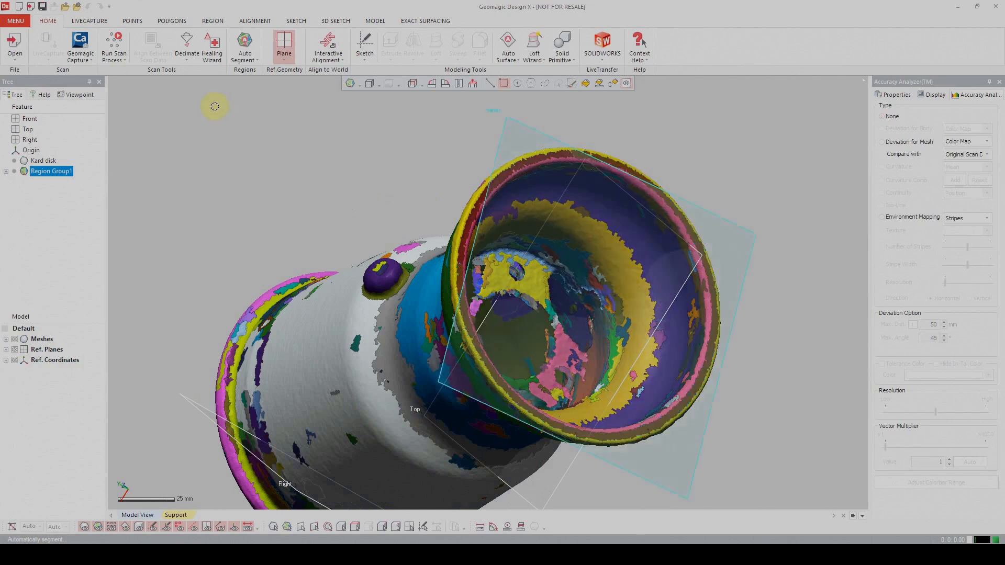
Begin a reference vector with only the large white barrel region as its entity, clearing the preselected plane.
right_click_drag(249, 197, 384, 195)
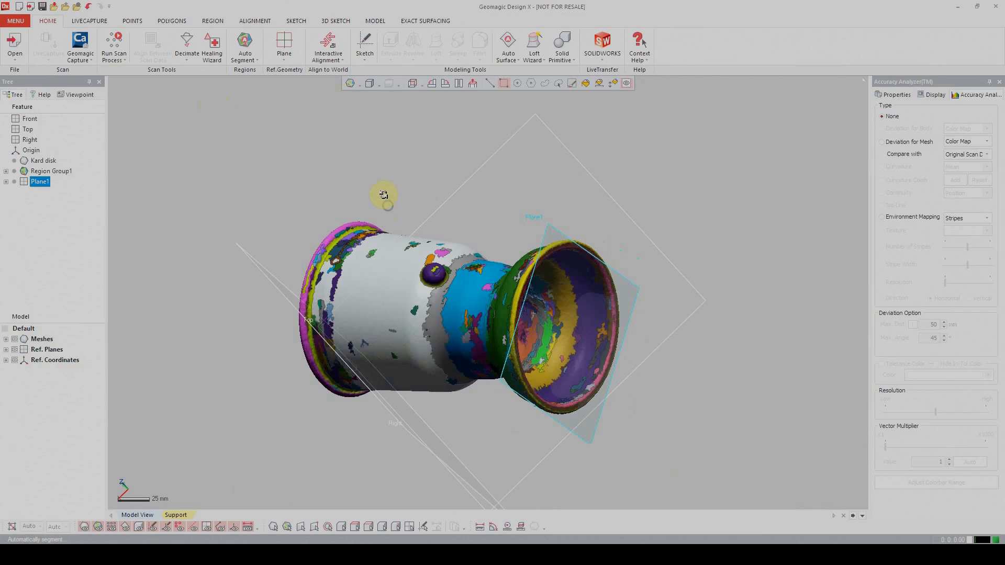
left_click(377, 21)
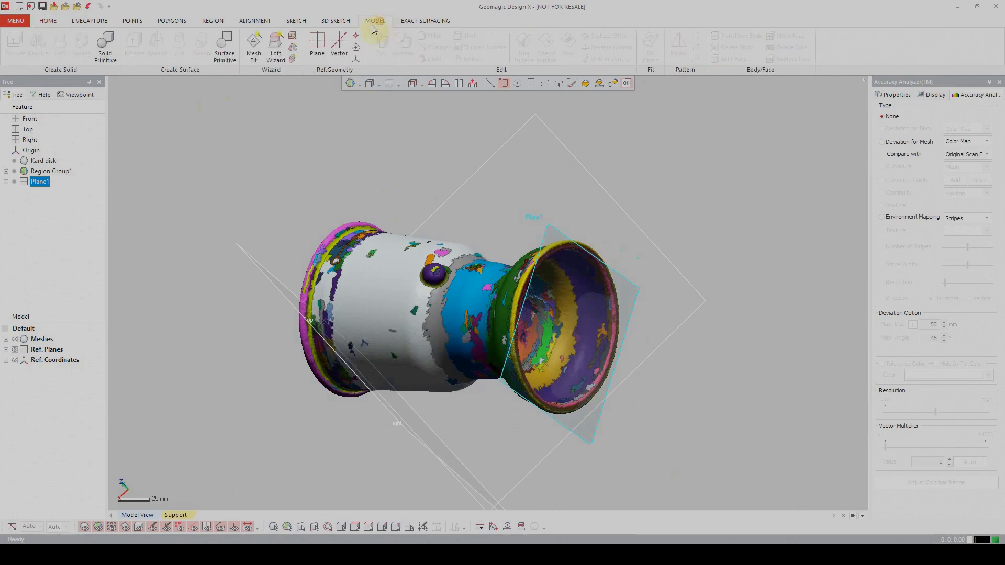
left_click(338, 42)
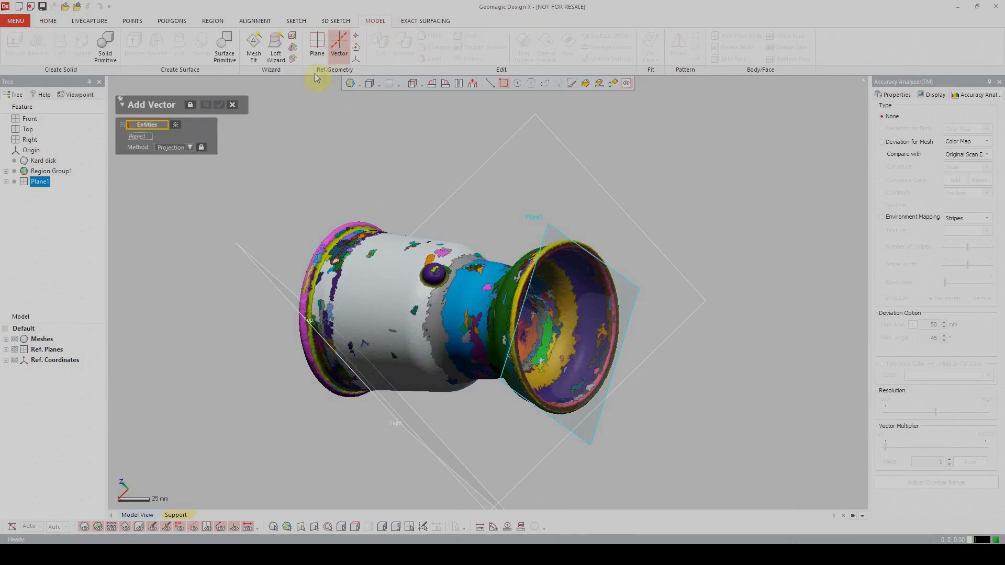
scroll(239, 189, "up", 3)
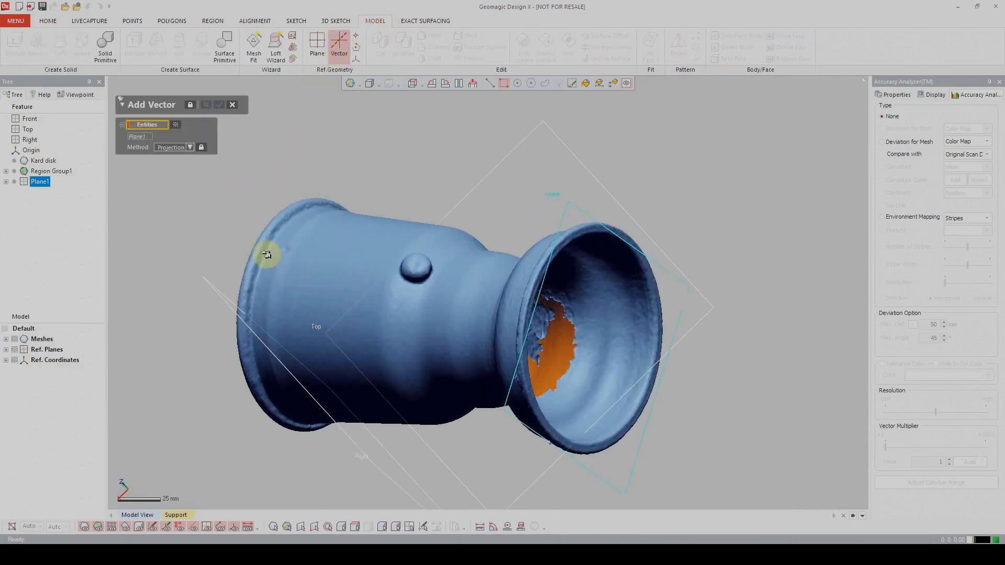
left_click(304, 263)
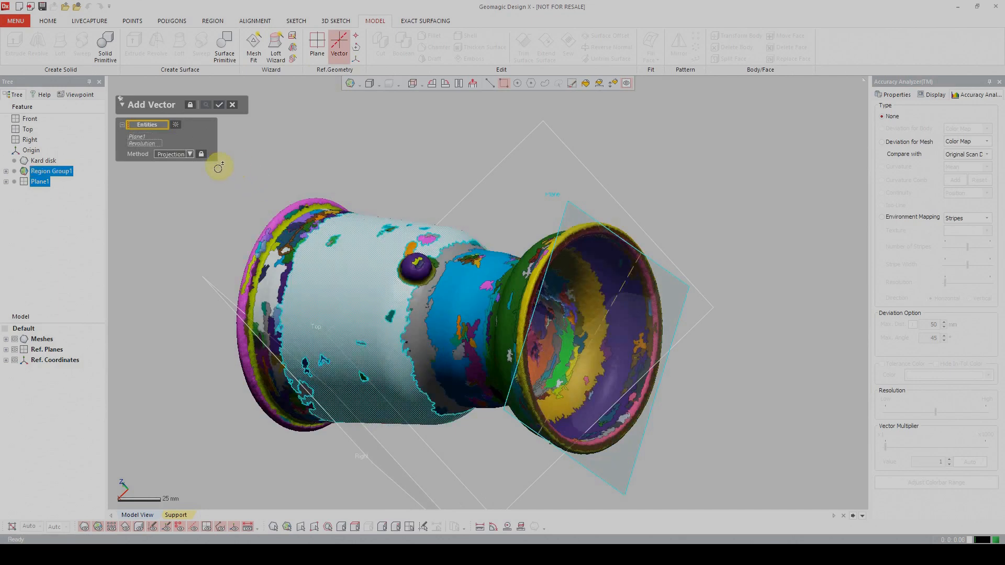
left_click(190, 155)
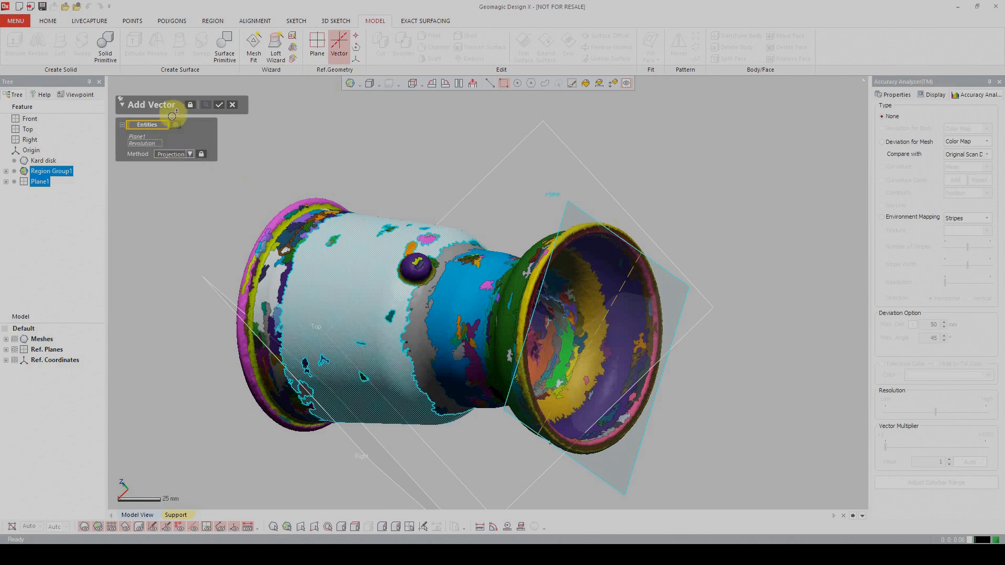
left_click(179, 126)
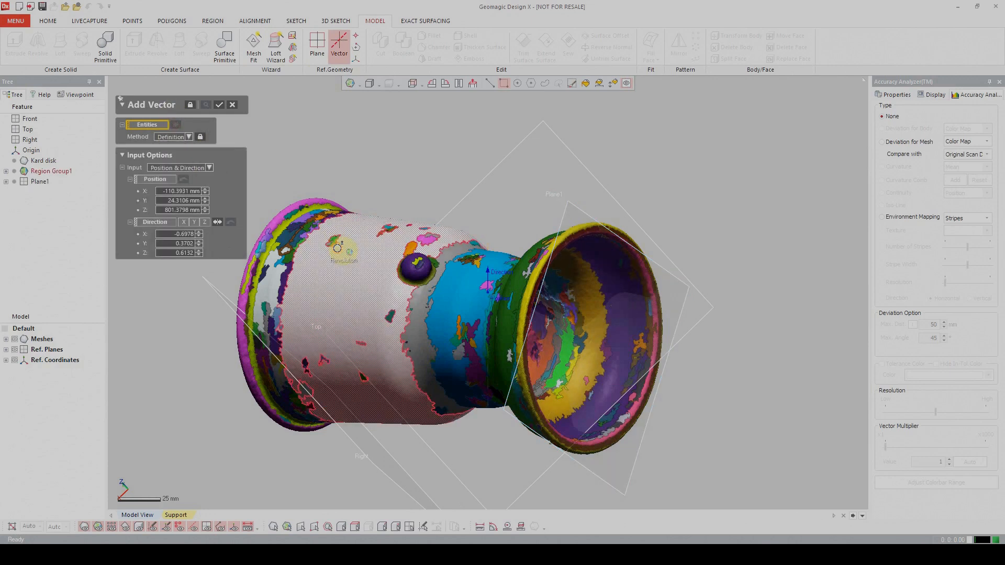
left_click(334, 240)
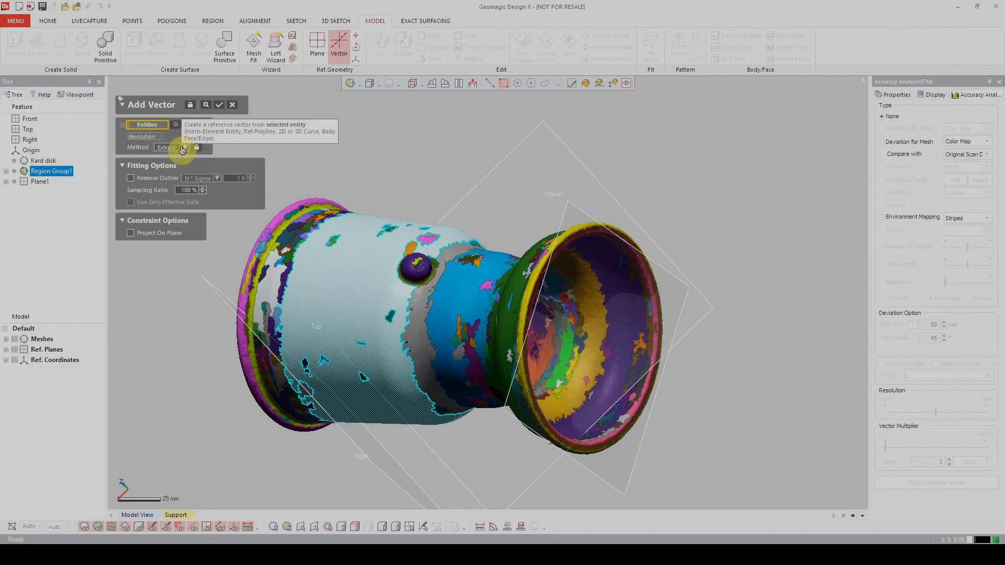
Create the vector from the barrel region with the Revolving Axis method, previewing the axis before accepting it.
left_click(183, 149)
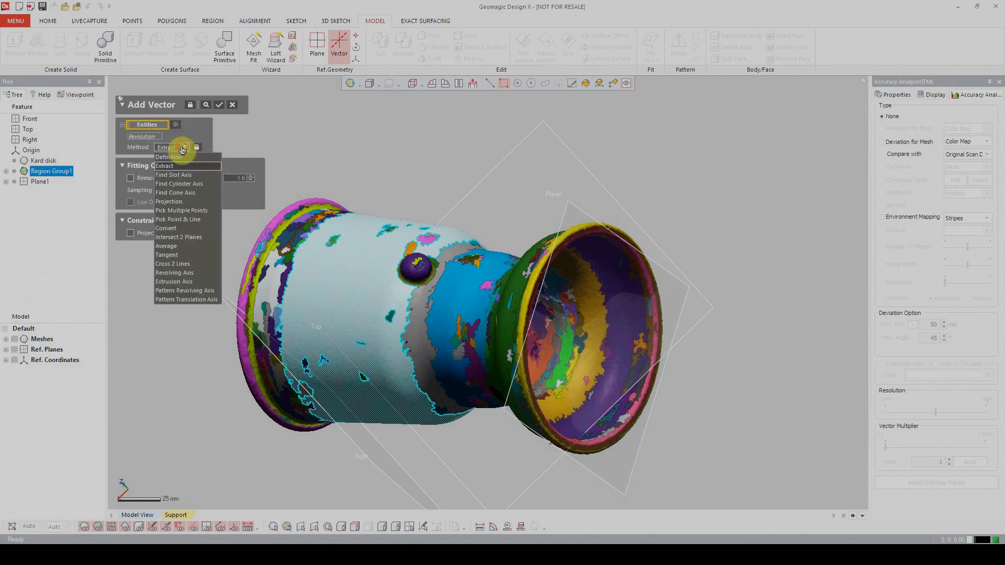
left_click(199, 272)
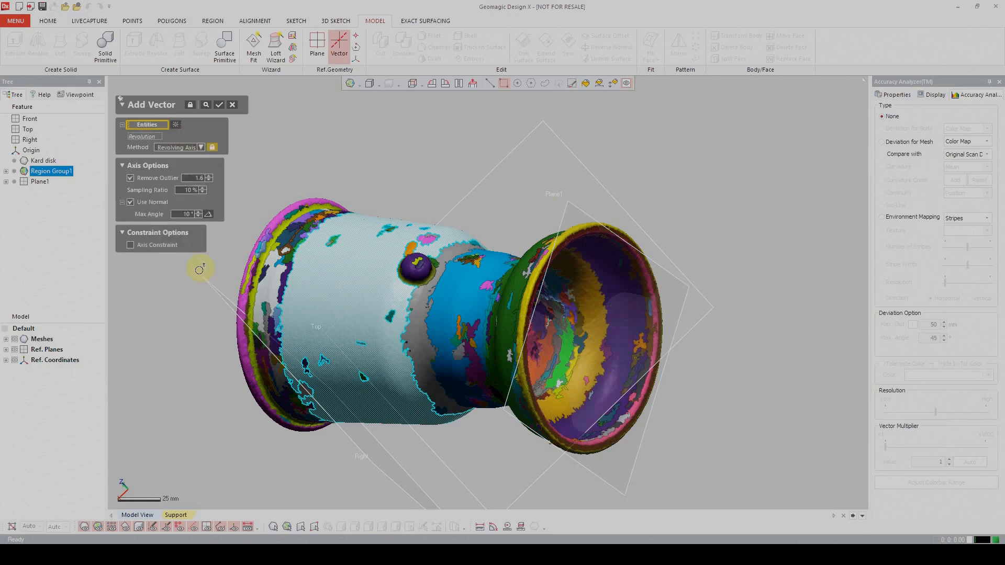
left_click(205, 105)
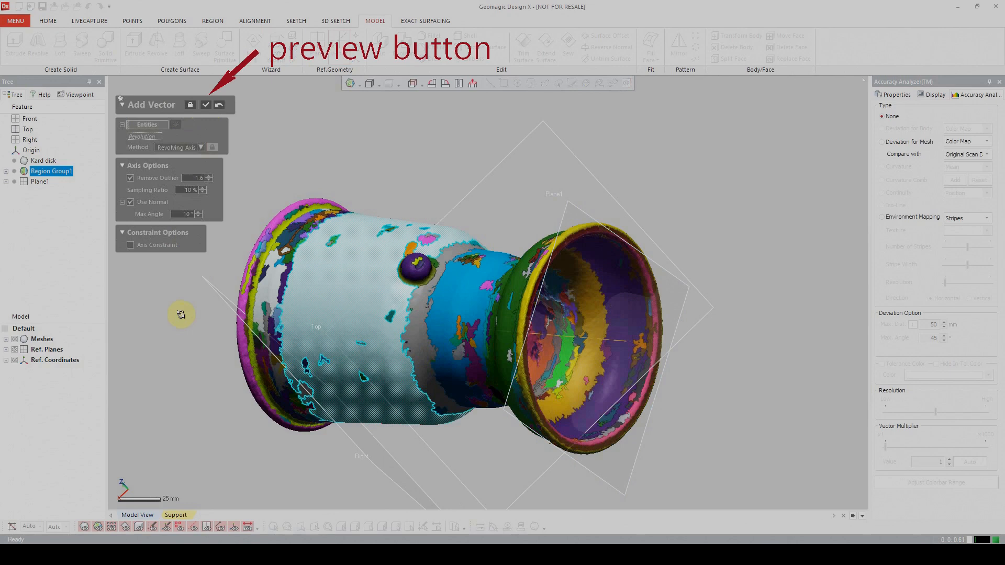
right_click_drag(181, 314, 540, 345)
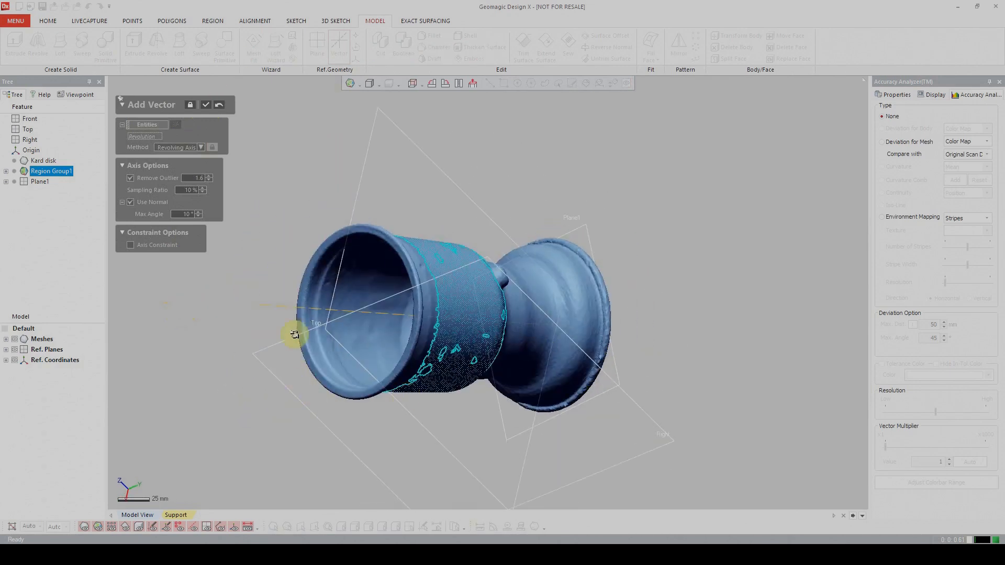
scroll(276, 302, "up", 3)
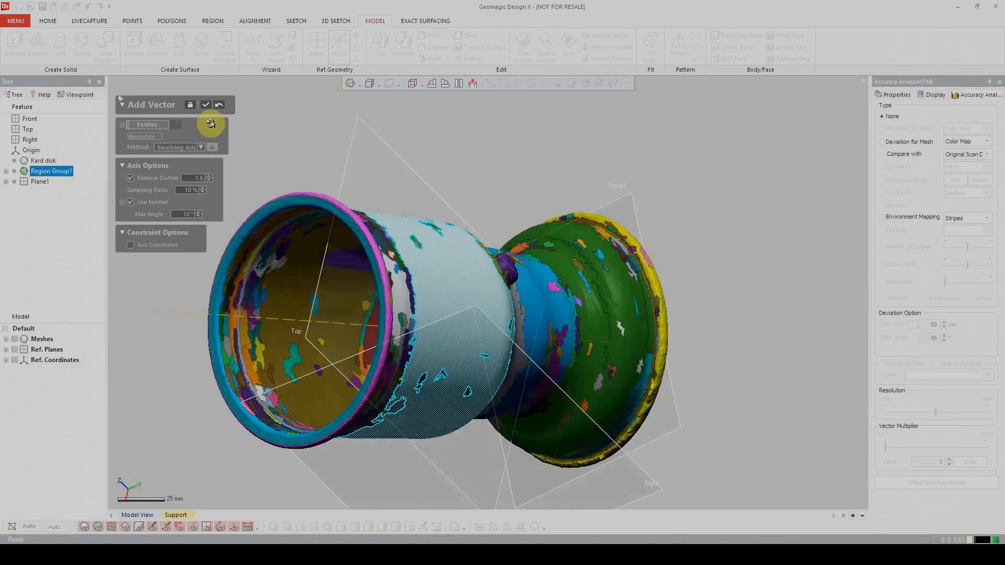
left_click(207, 108)
Set up a 3-2-1 interactive alignment of the Kard disk mesh using Plane1 as the plane and Vector1 as the vector.
right_click_drag(211, 211, 436, 166)
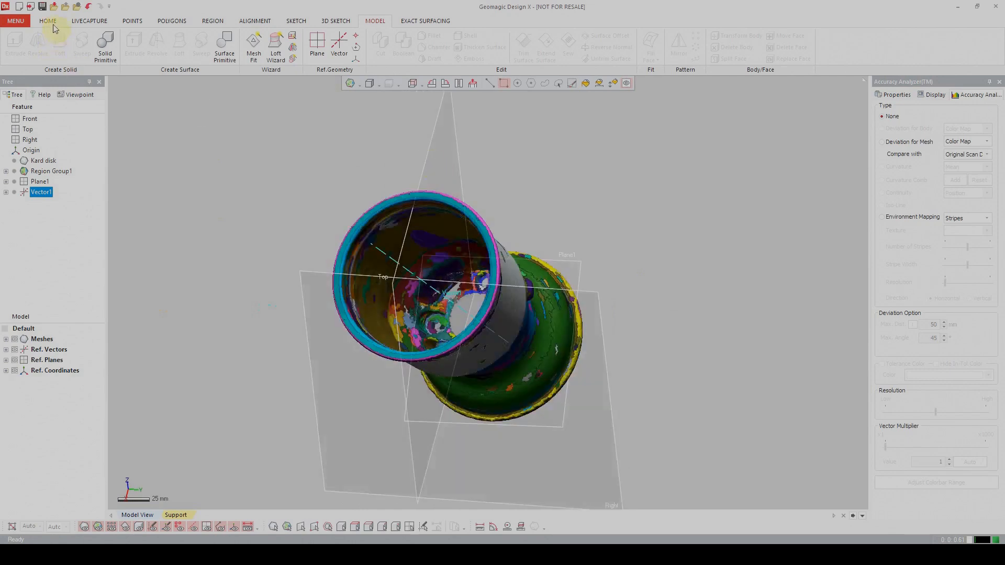
left_click(48, 21)
left_click(327, 42)
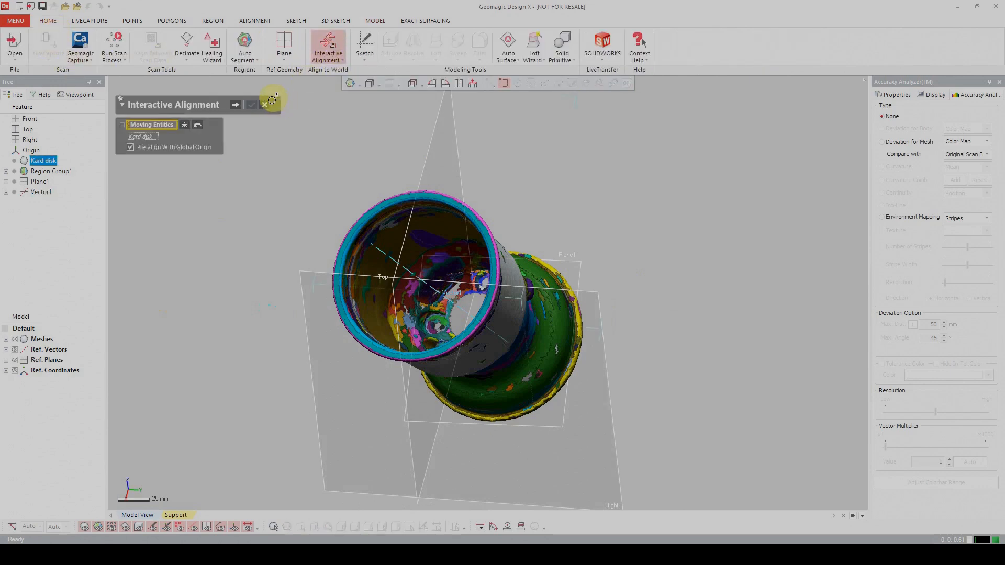
left_click(233, 103)
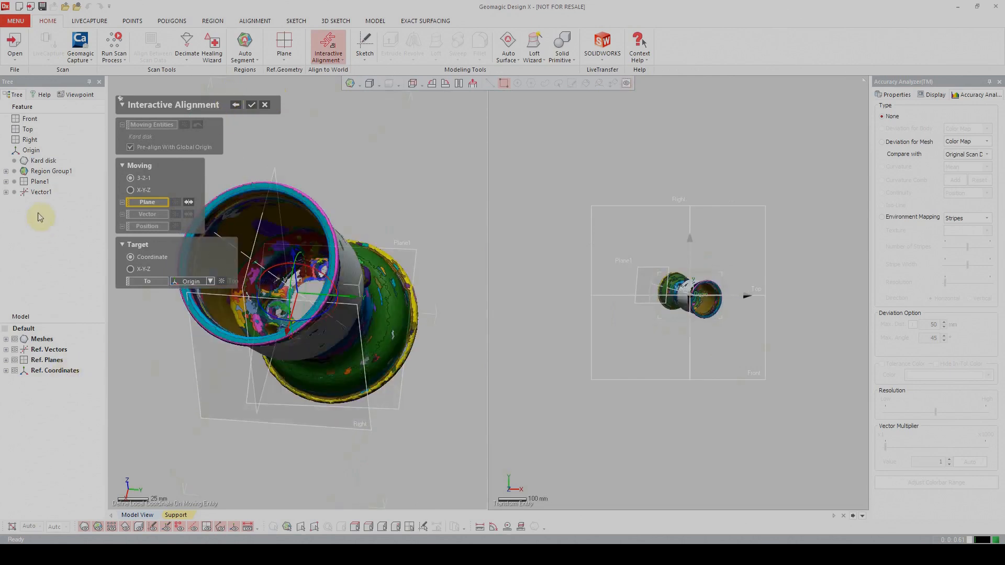
left_click(41, 185)
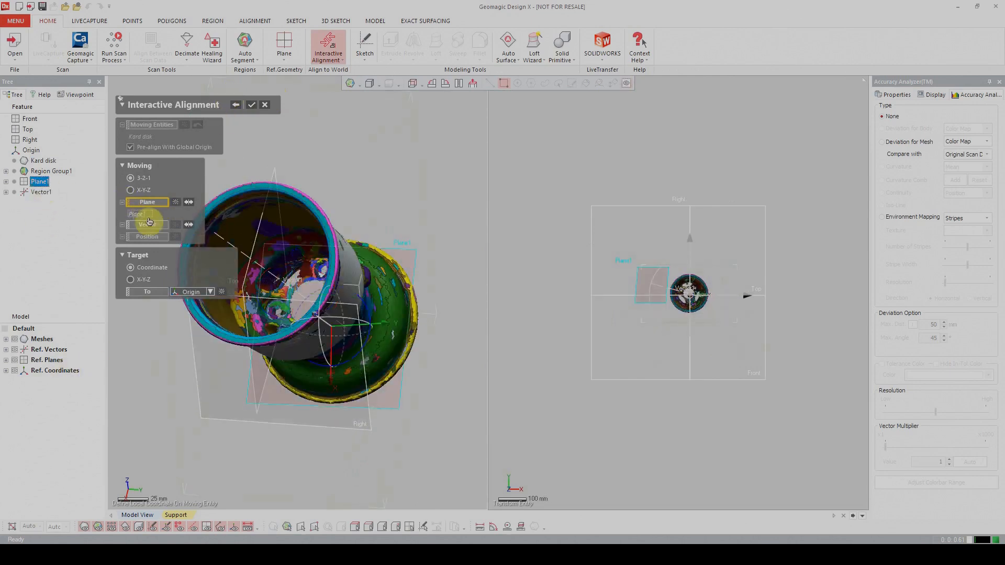
left_click(41, 192)
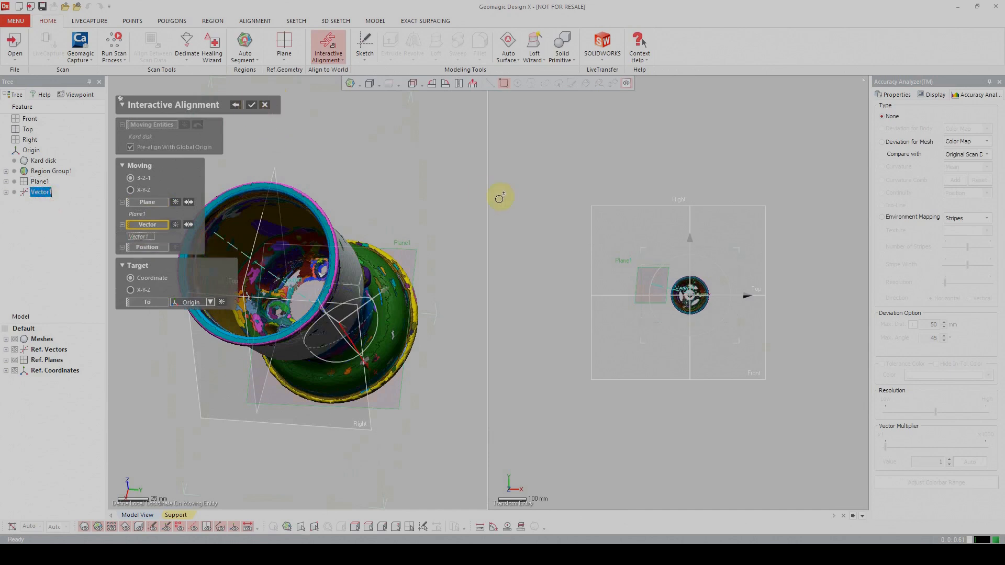
Check the mesh orientation in both alignment views and apply the alignment to the global origin.
scroll(517, 210, "up", 5)
scroll(460, 269, "up", 4)
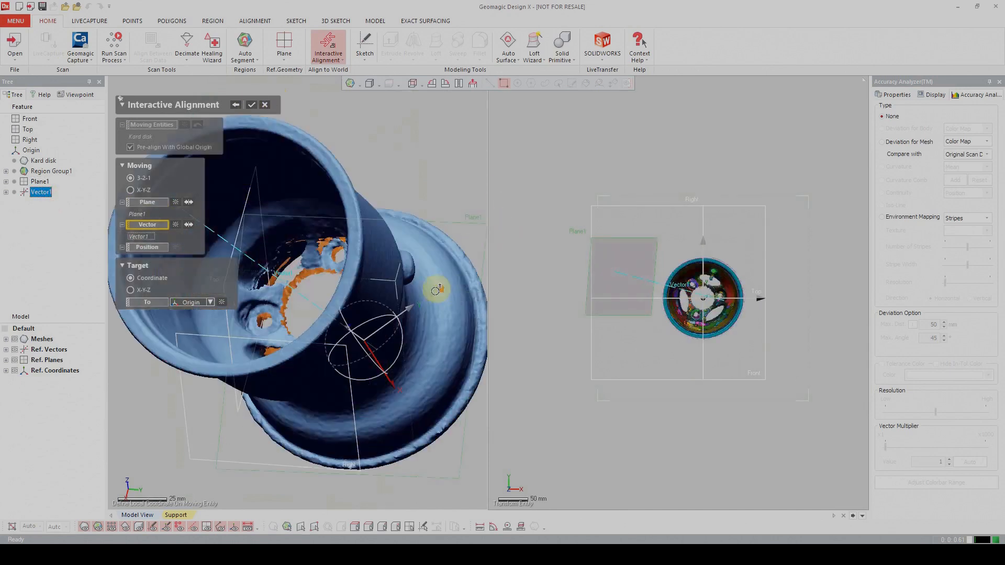
right_click_drag(705, 258, 684, 152)
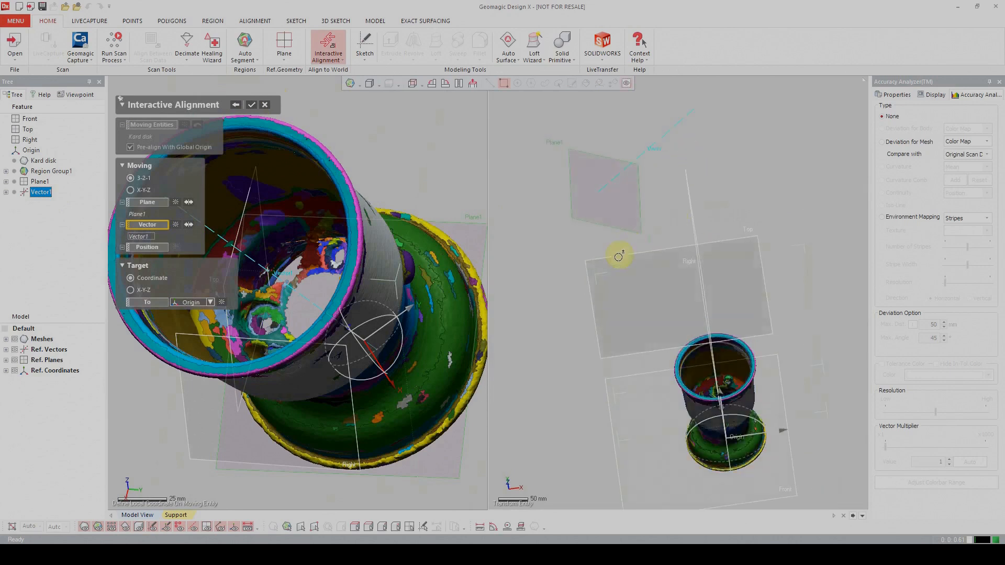
right_click_drag(658, 265, 657, 193, "ctrl")
right_click_drag(358, 327, 332, 178)
scroll(322, 219, "down", 3)
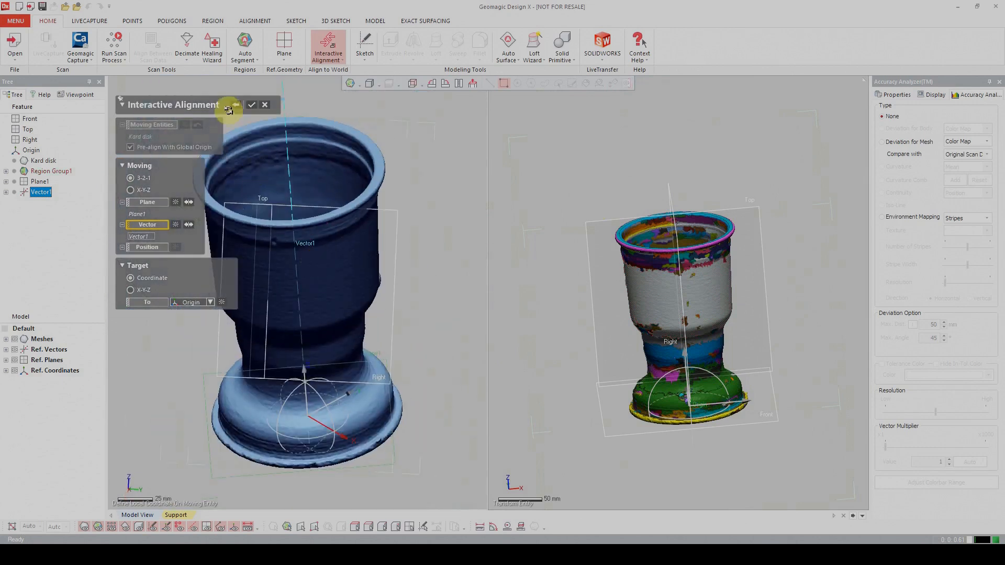
left_click(252, 105)
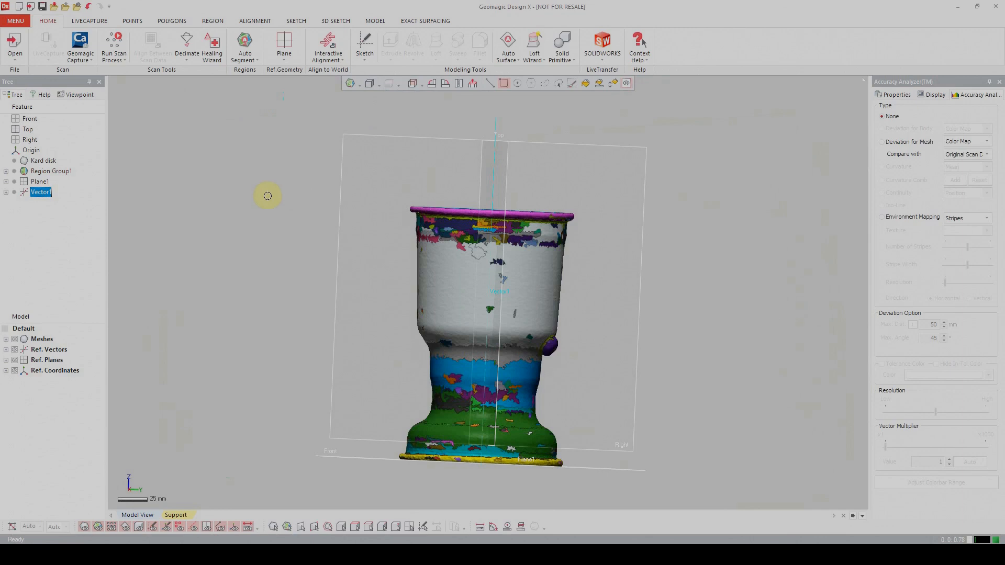
Delete the reference plane Plane1 and the reference vector Vector1 from the feature tree.
left_click(42, 182)
right_click(43, 184)
left_click(67, 200)
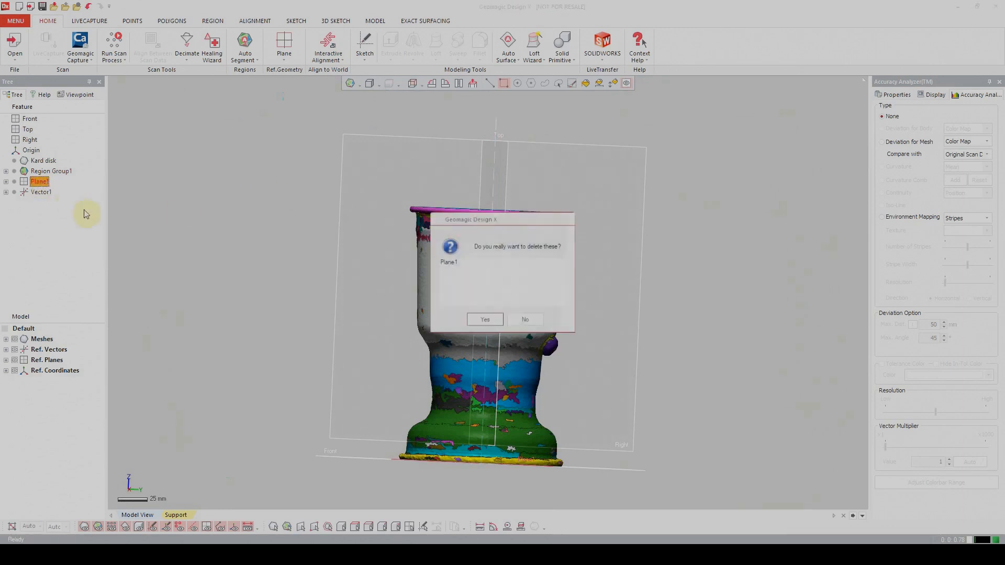
left_click(485, 320)
left_click(40, 183)
right_click(41, 184)
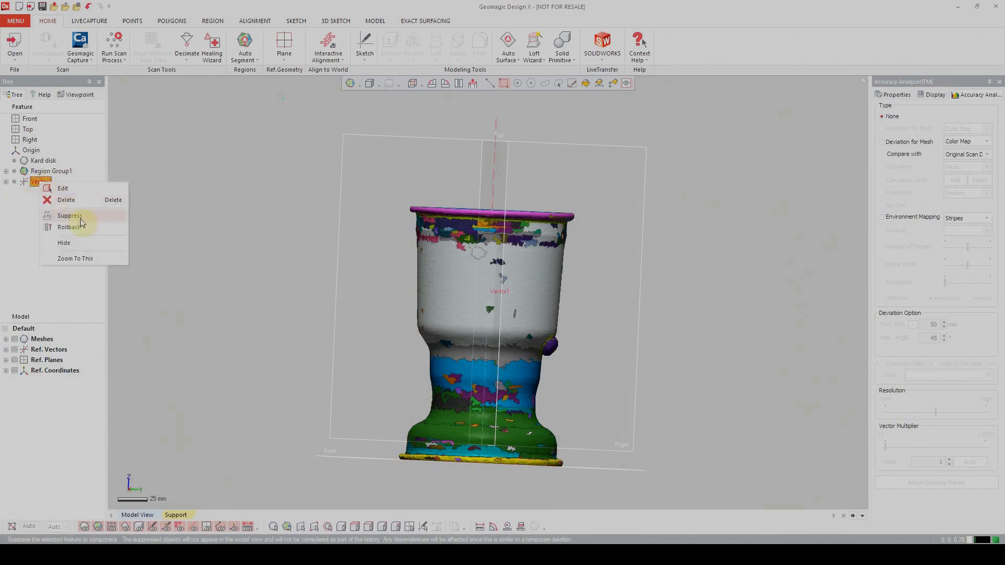
left_click(74, 200)
left_click(487, 319)
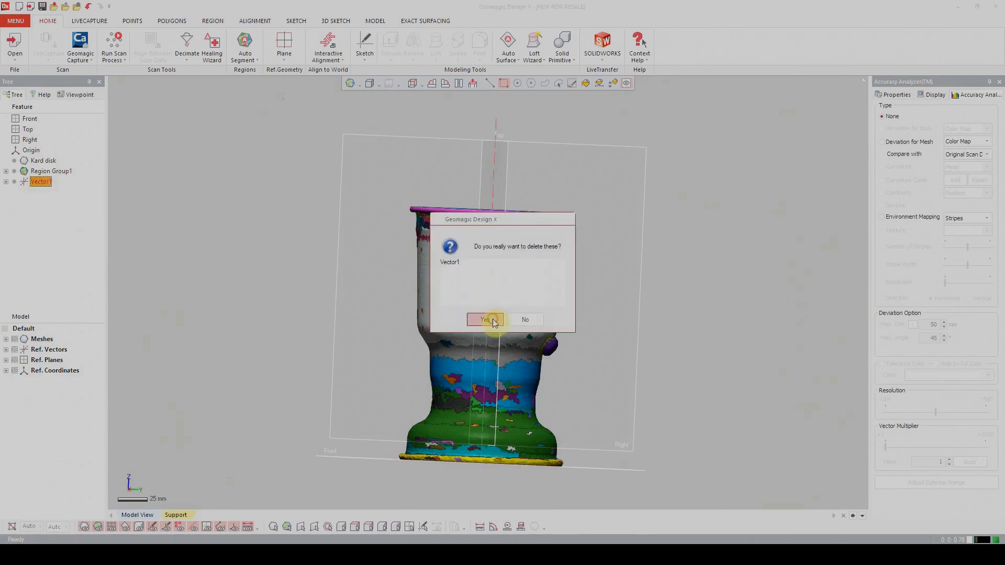
Create a reference vector from the Top and Right planes using the Intersect 2 Planes method.
right_click_drag(525, 174, 521, 177)
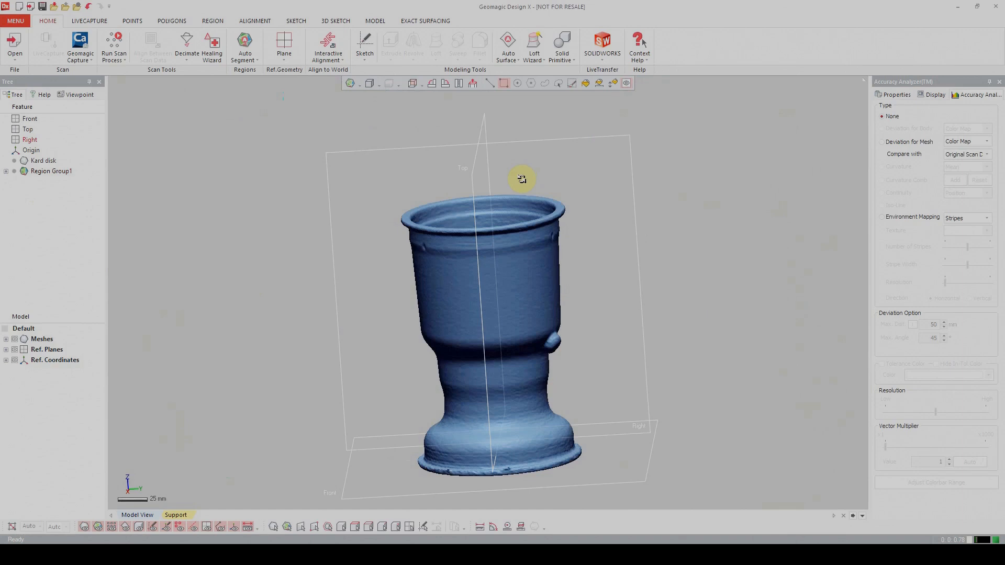
right_click_drag(522, 179, 277, 209)
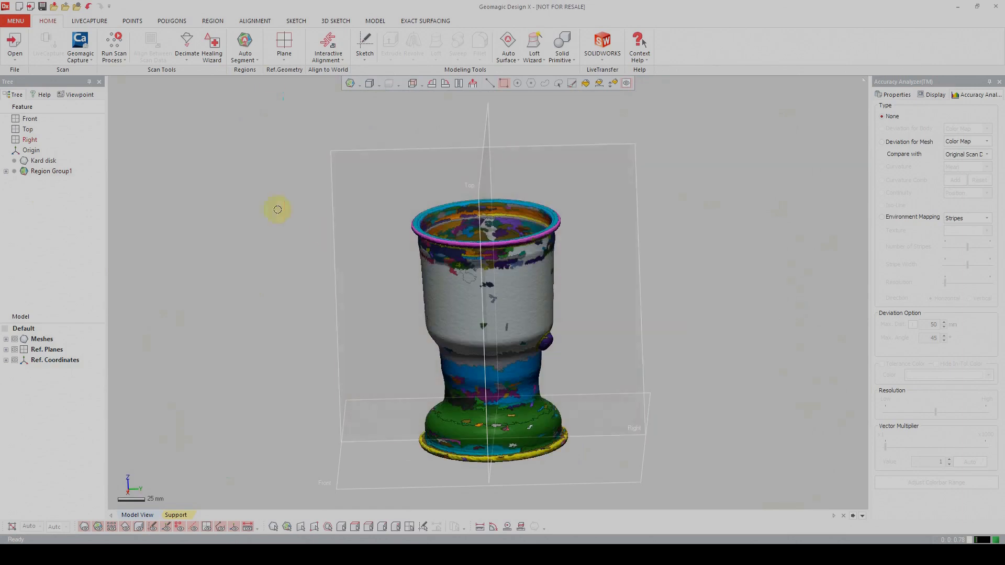
left_click(375, 21)
left_click(340, 42)
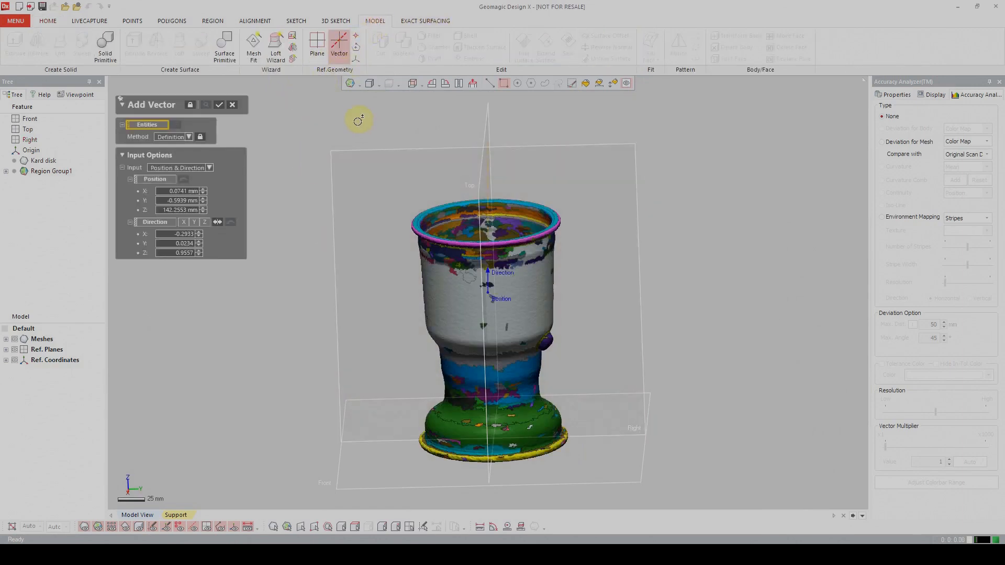
left_click(487, 113)
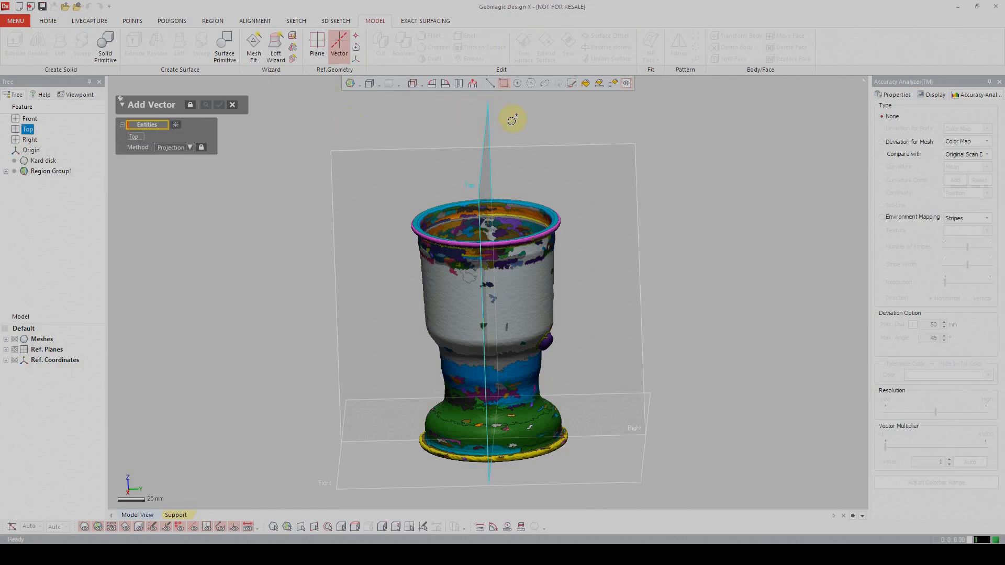
left_click(180, 148)
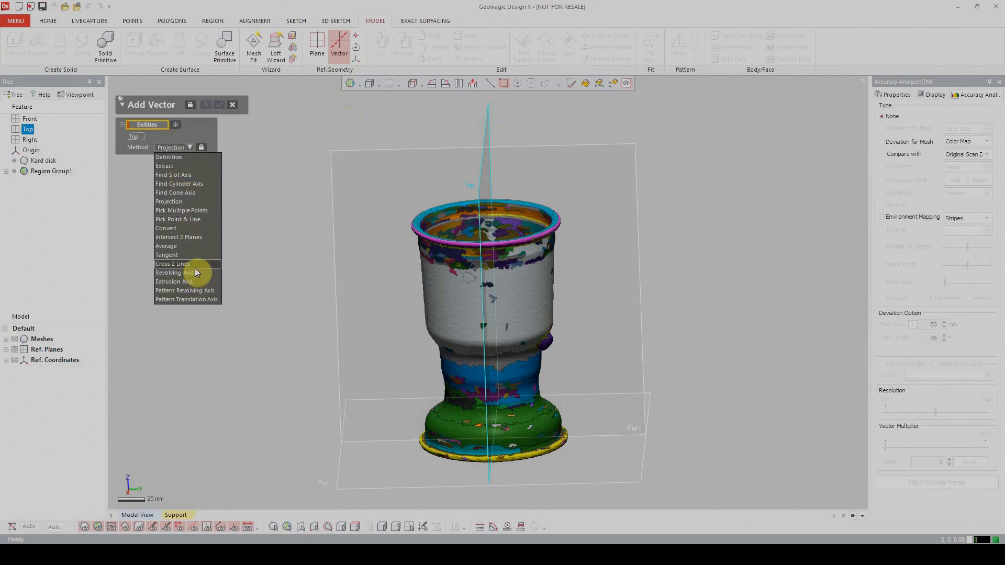
left_click(194, 238)
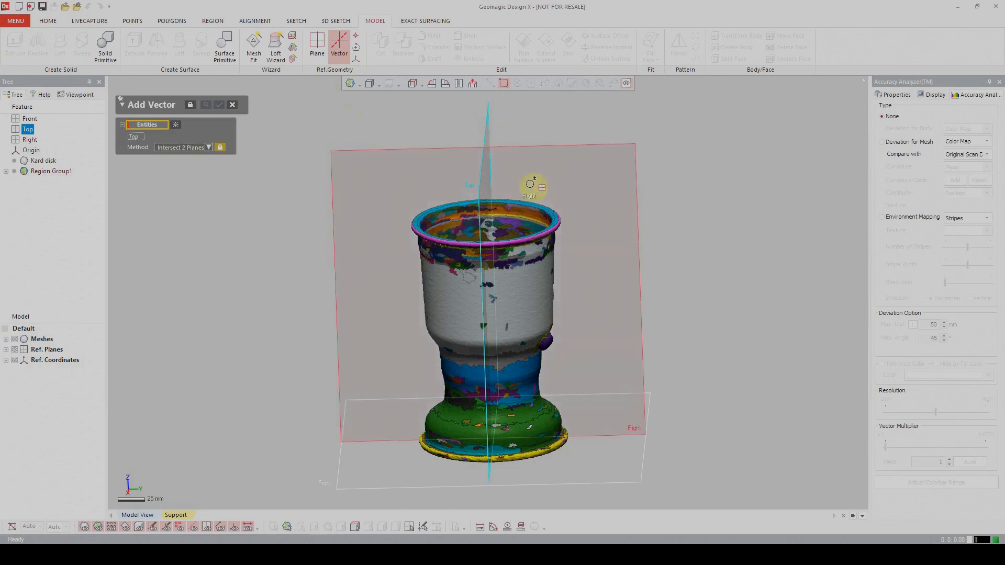
left_click(530, 184)
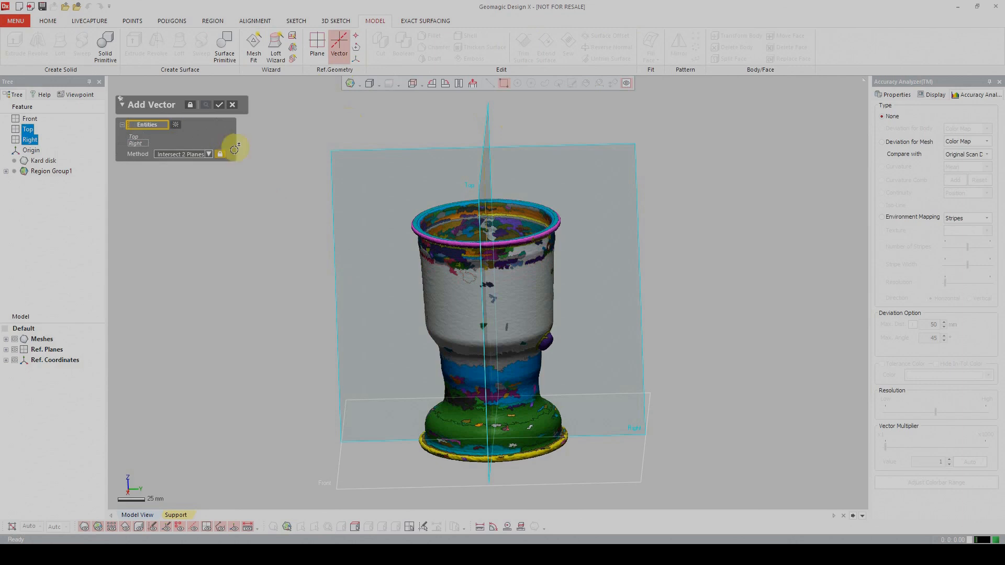
left_click(219, 108)
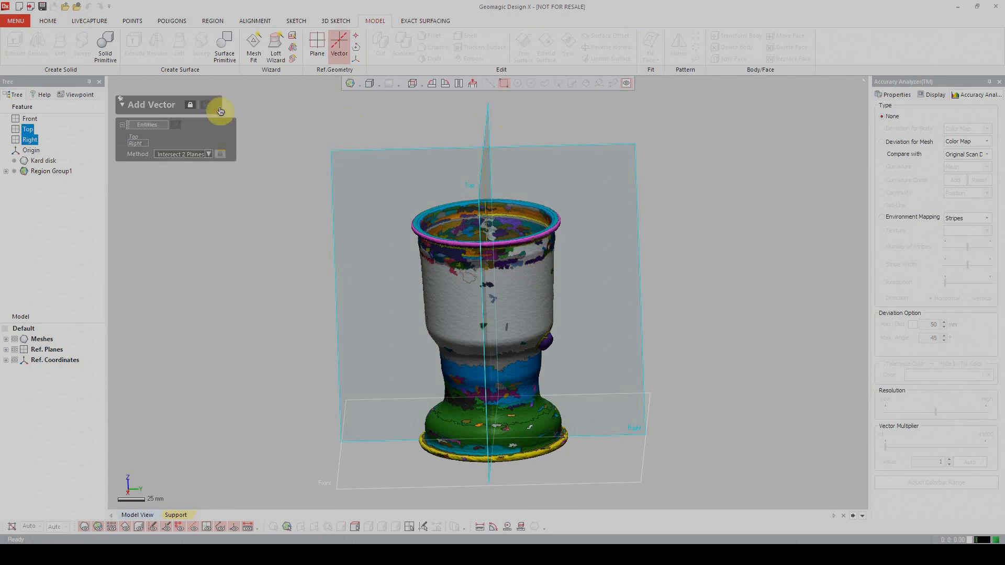
right_click_drag(225, 142, 282, 174)
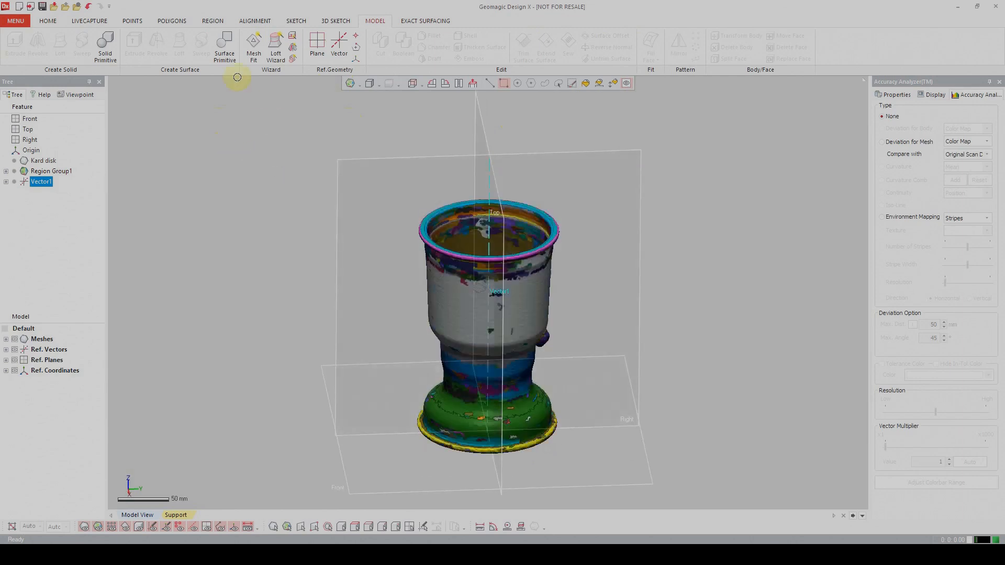
Start a mesh sketch with the Rotational Method, using Vector1 as the central axis and the Right plane as the base plane.
left_click(293, 23)
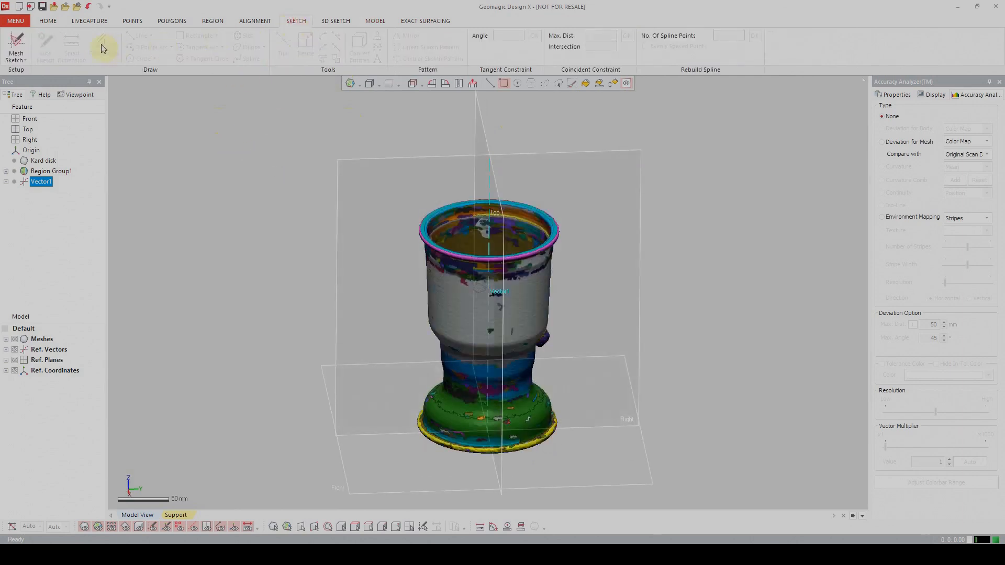
left_click(17, 43)
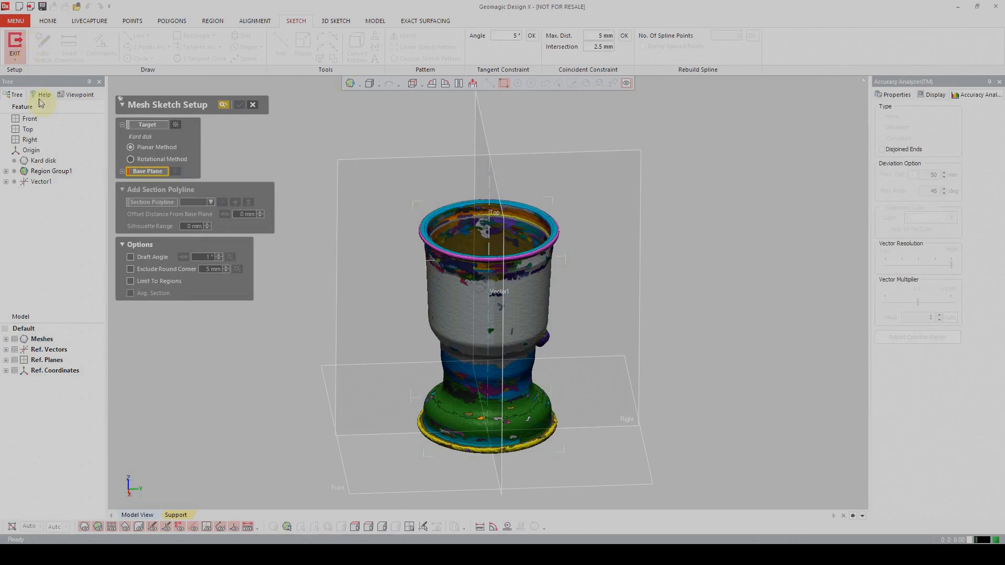
left_click(184, 164)
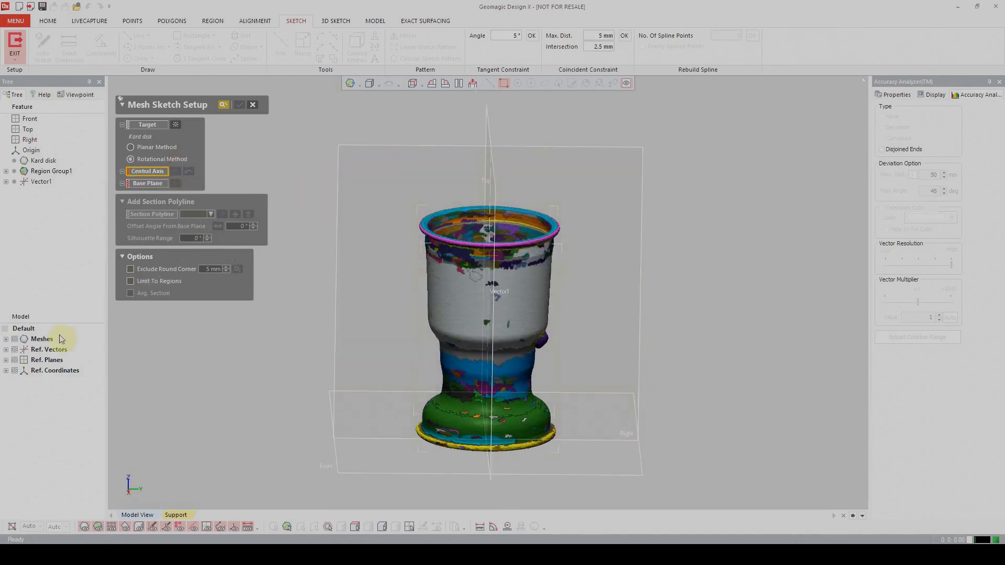
left_click(44, 181)
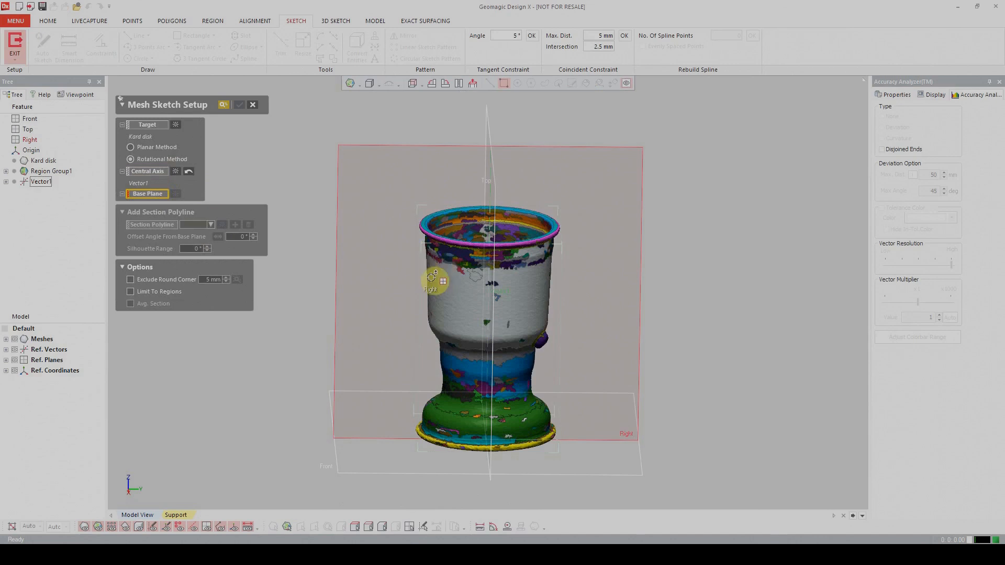
left_click(388, 176)
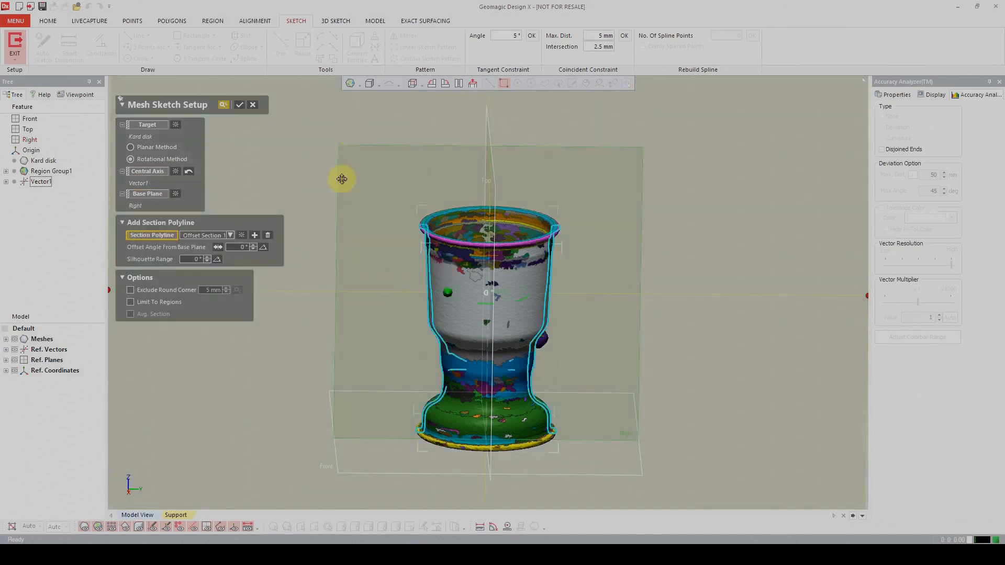
Widen the section's silhouette range to 15° and accept the mesh sketch setup.
mouse_move(350, 186)
right_mouse_down()
mouse_move(372, 204)
mouse_move(352, 202)
mouse_move(355, 211)
mouse_move(441, 274)
mouse_move(440, 299)
mouse_move(422, 291)
mouse_move(406, 227)
mouse_move(366, 199)
right_mouse_up()
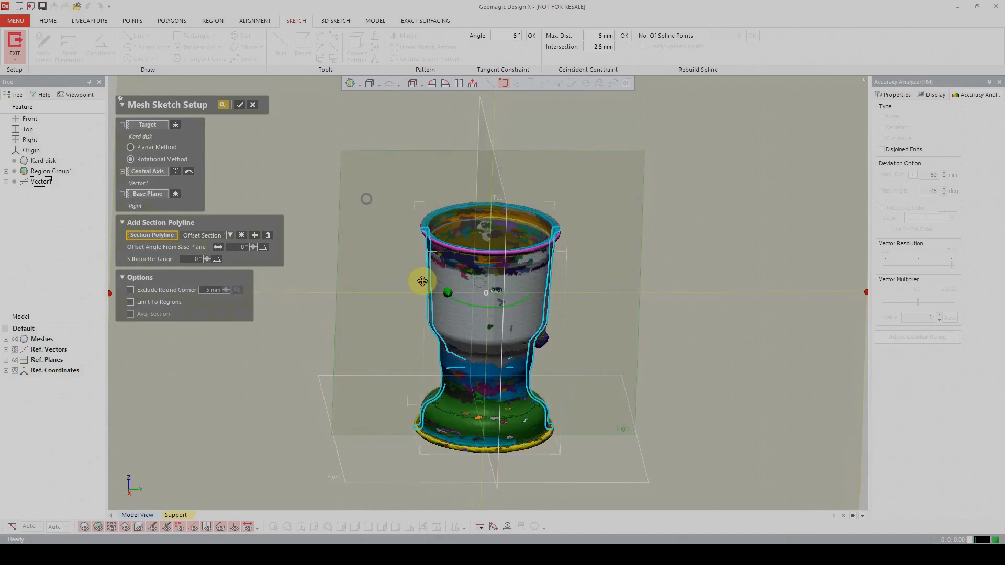
left_click_drag(448, 292, 454, 294)
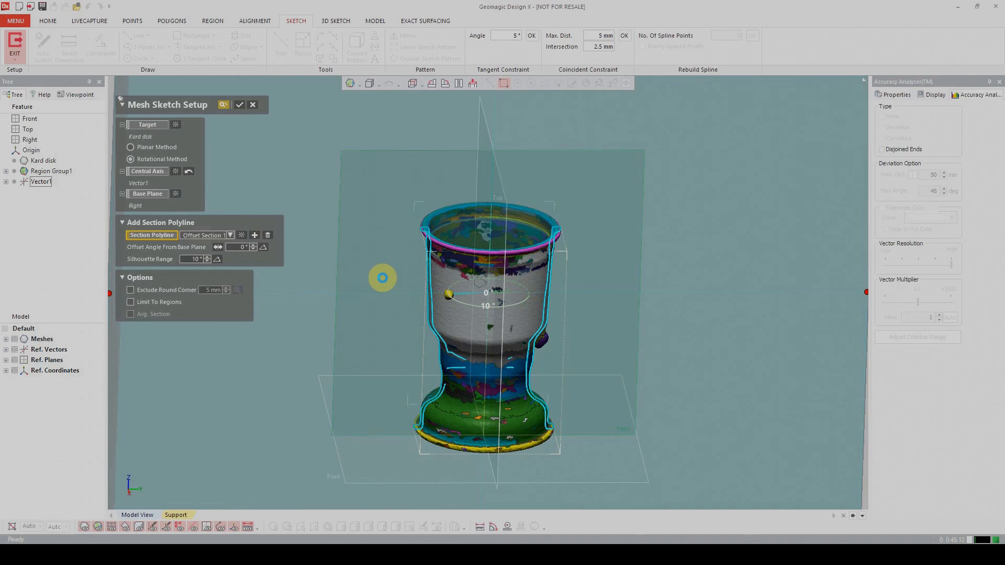
scroll(382, 278, "up", 4)
right_click_drag(383, 278, 417, 390, "ctrl")
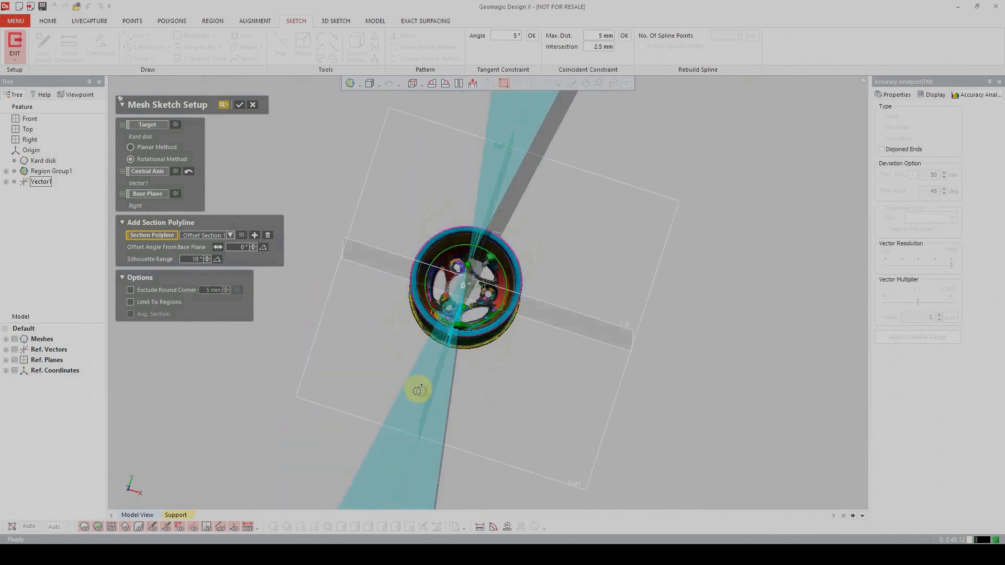
scroll(438, 363, "down", 1)
scroll(431, 358, "up", 5)
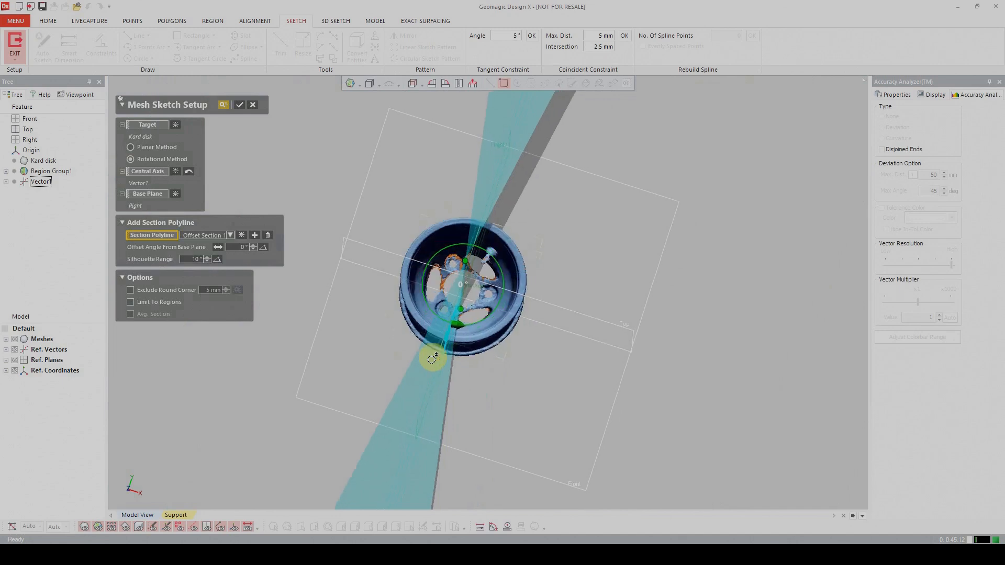
left_click_drag(450, 321, 453, 324)
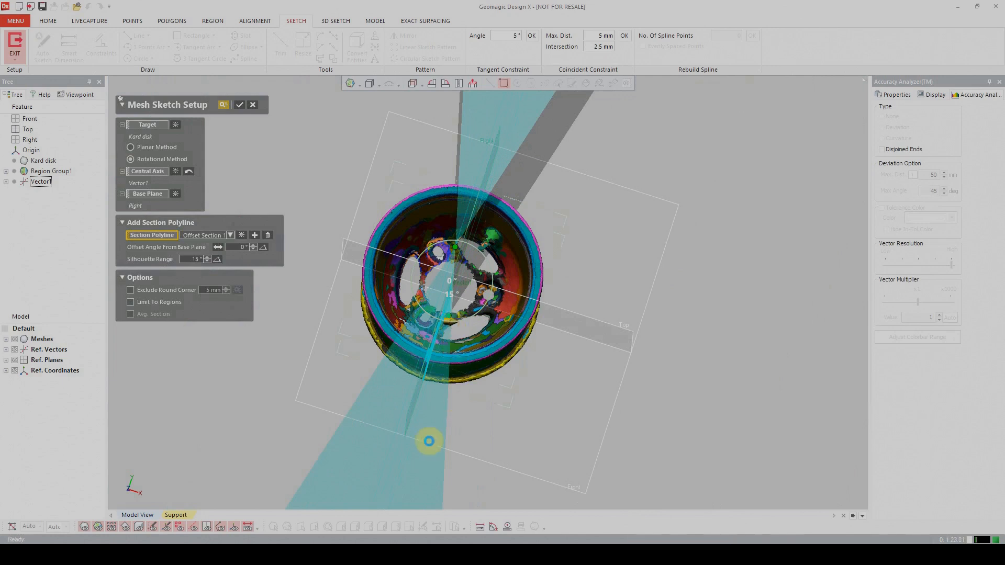
mouse_move(423, 371)
right_mouse_down()
mouse_move(386, 299)
mouse_move(341, 249)
mouse_move(483, 410)
mouse_move(247, 327)
right_mouse_up()
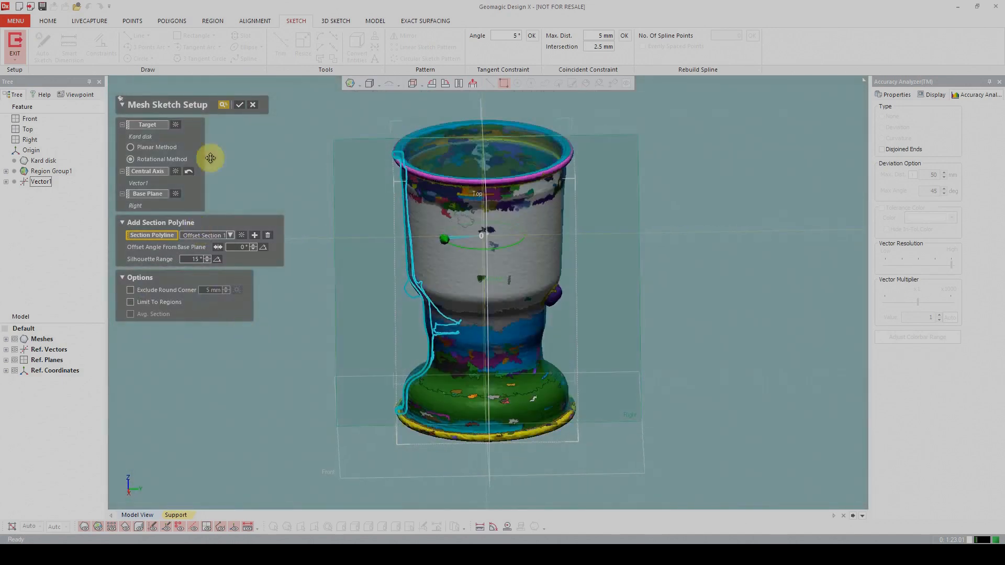
left_click(240, 108)
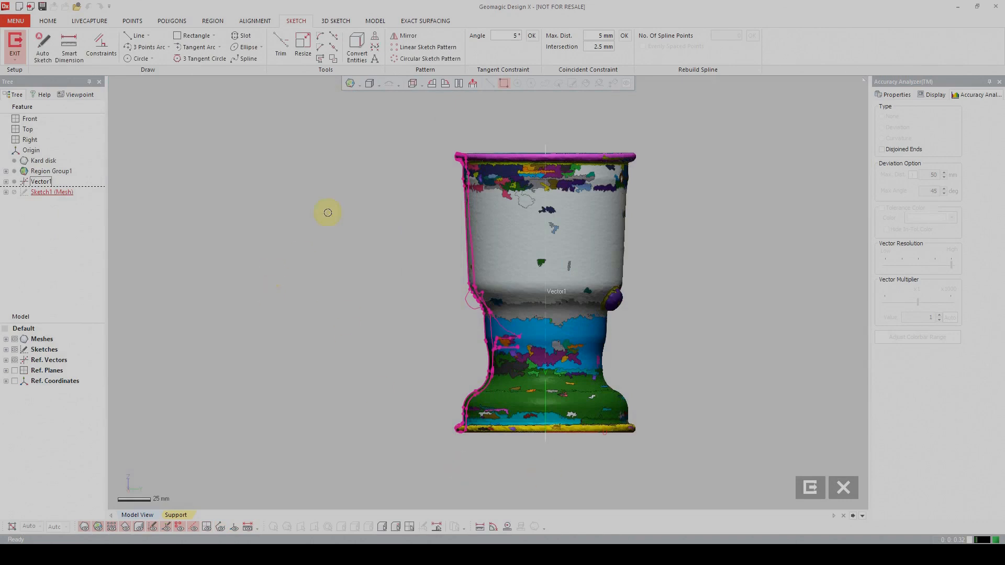
Hide the mesh and fit lines and arcs to the whole section profile using Auto Sketch with Make All Curves.
left_click(15, 340)
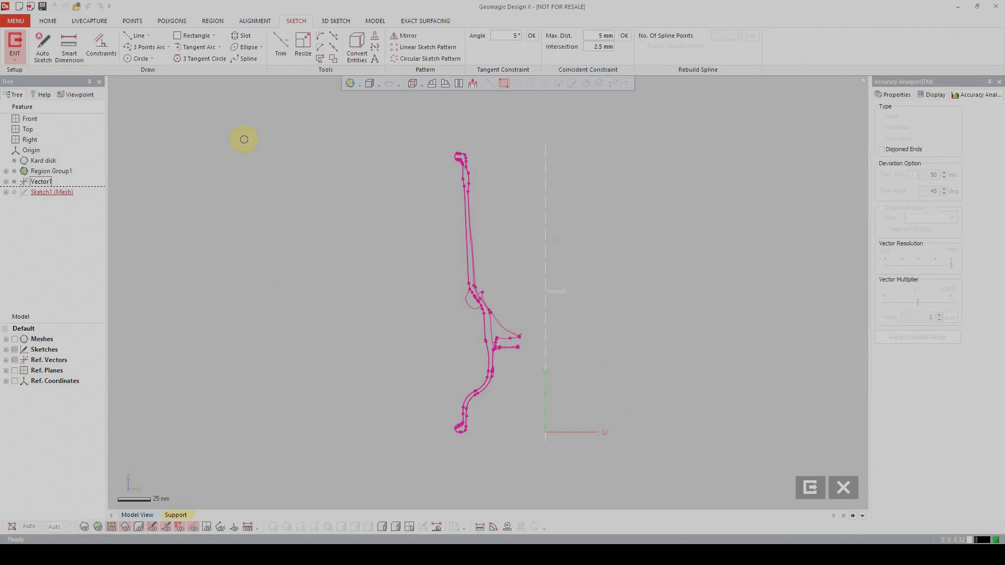
left_click(43, 46)
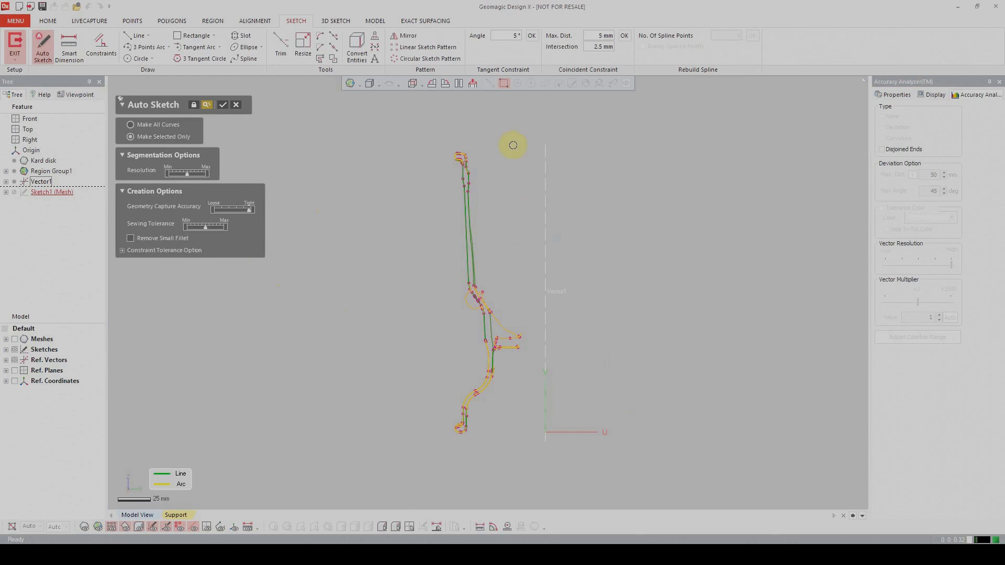
left_click(172, 128)
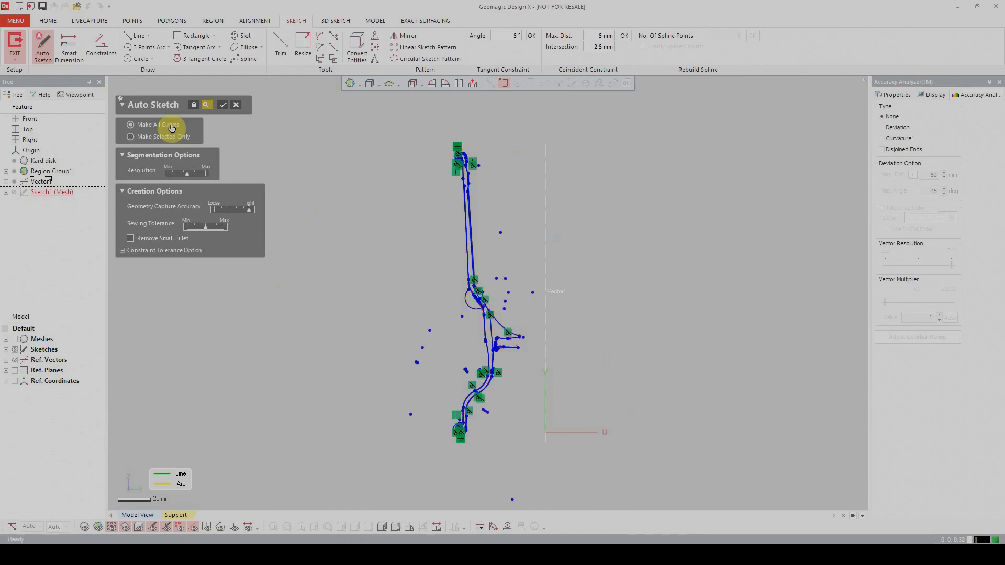
left_click(224, 109)
Examine the fitted profile curves around the spoke junction and compare the section with the wheel mesh.
scroll(396, 234, "up", 4)
scroll(395, 234, "up", 4)
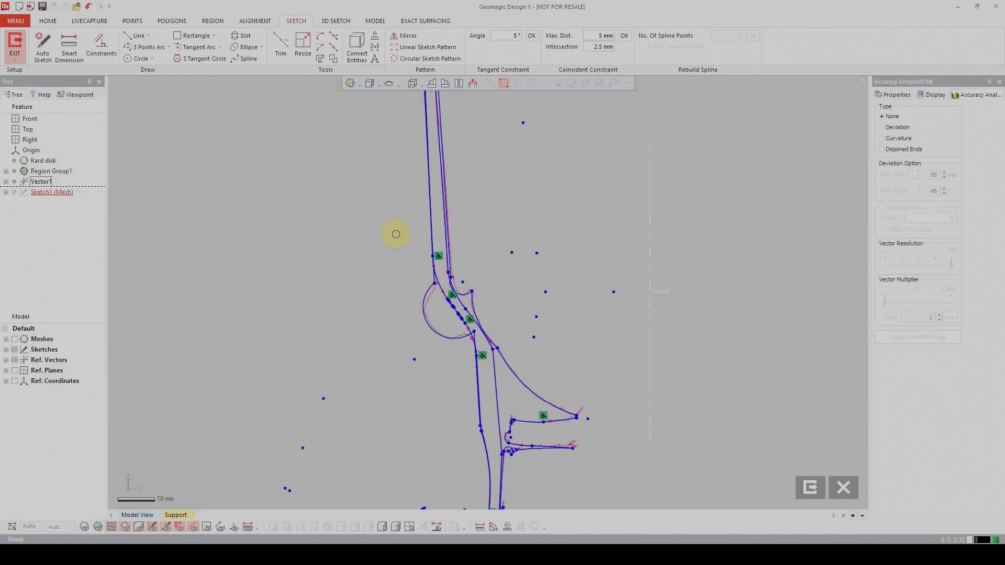
scroll(396, 234, "down", 5)
scroll(396, 234, "up", 3)
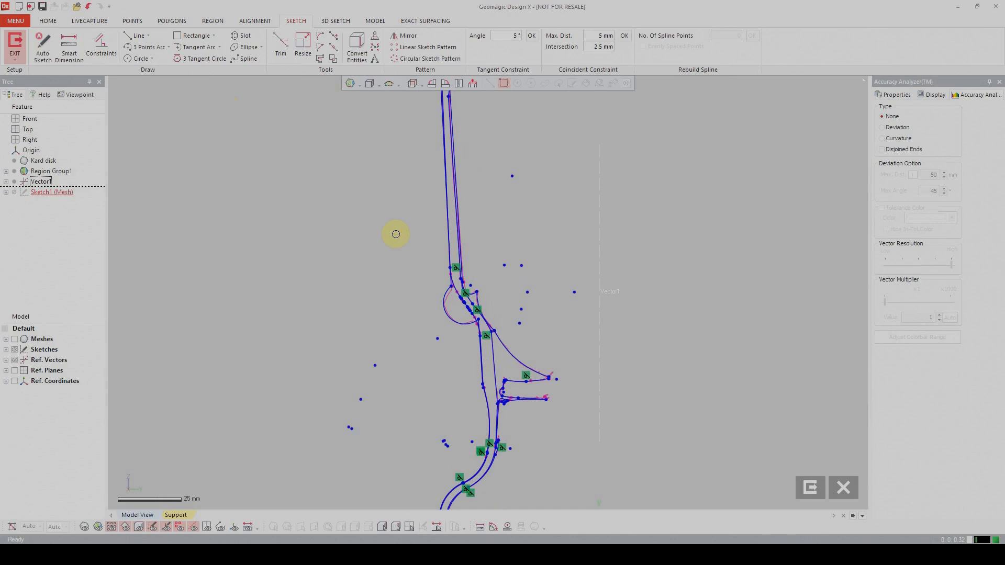
scroll(396, 234, "up", 3)
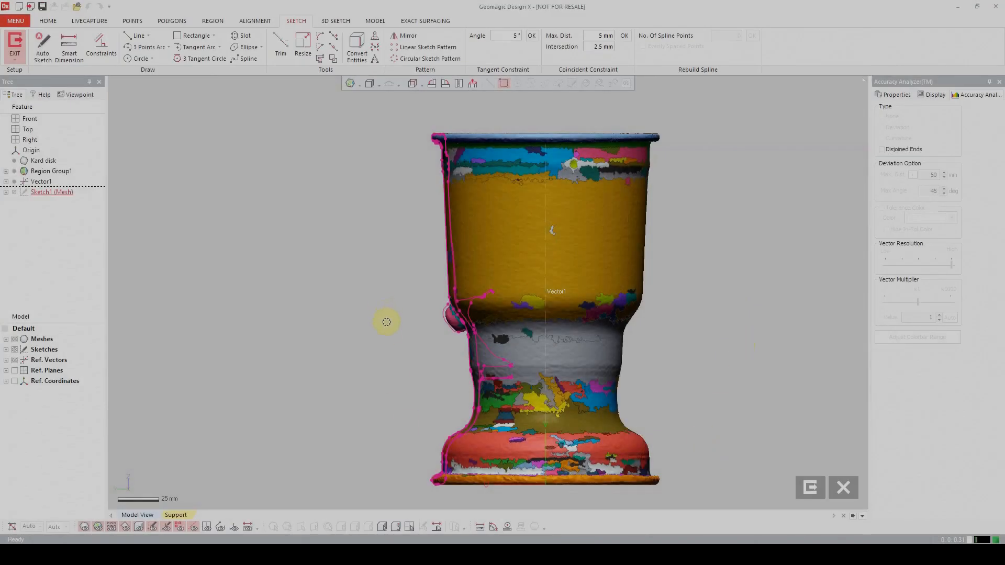
mouse_move(386, 321)
right_mouse_down()
mouse_move(359, 323)
mouse_move(497, 310)
mouse_move(770, 337)
mouse_move(666, 332)
mouse_move(677, 314)
right_mouse_up()
right_click_drag(424, 283, 532, 285)
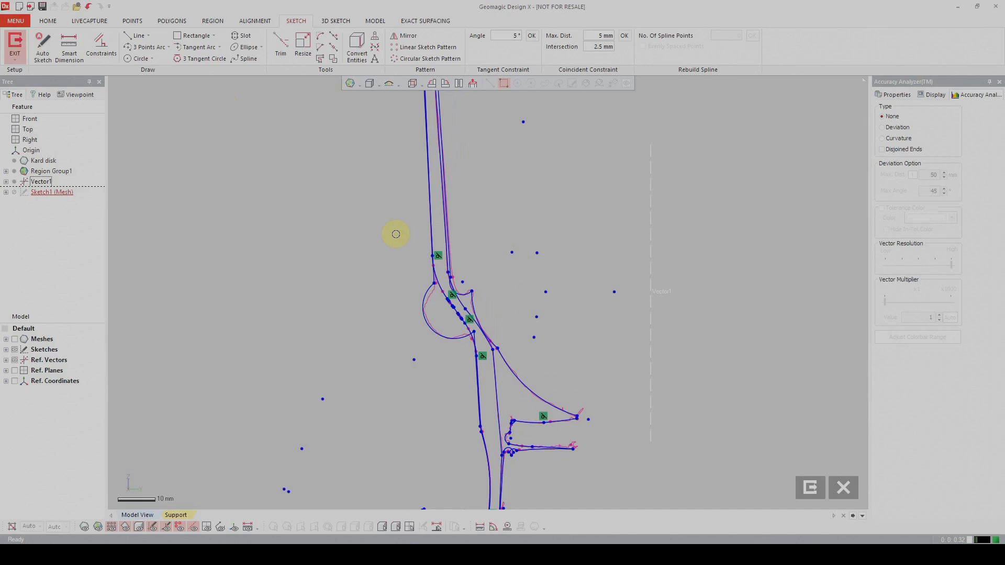
Use Power Trim to remove the large outer bulge arc and the small bump curves on the inner side of the barrel transition.
left_click(279, 44)
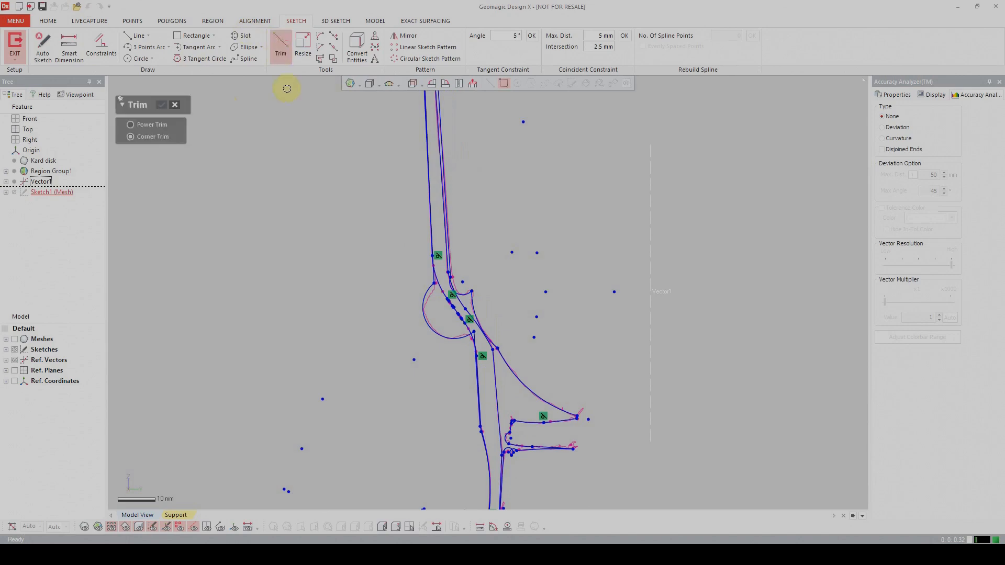
left_click(155, 128)
mouse_move(400, 292)
left_mouse_down()
mouse_move(422, 309)
mouse_move(434, 287)
left_mouse_up()
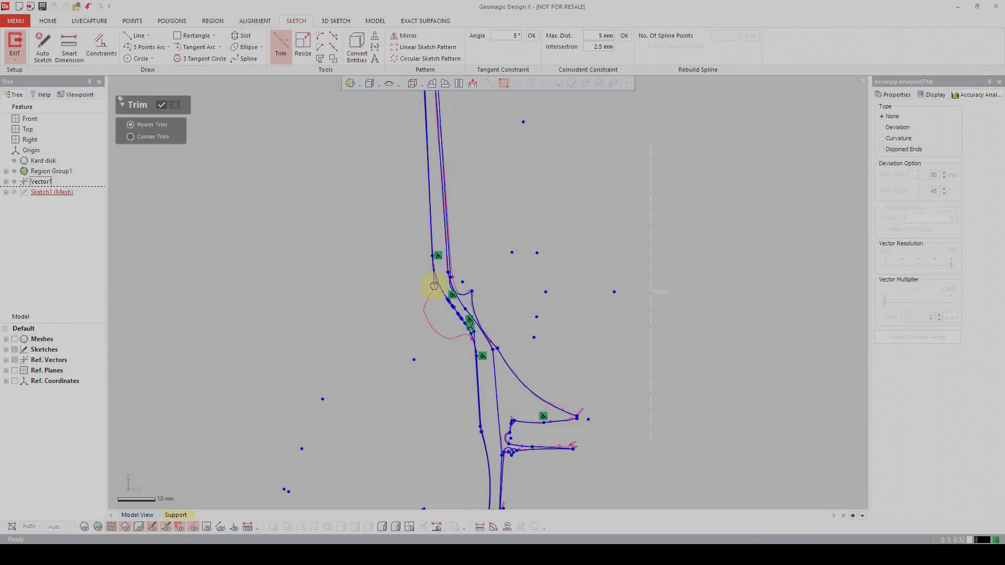
scroll(429, 331, "up", 2)
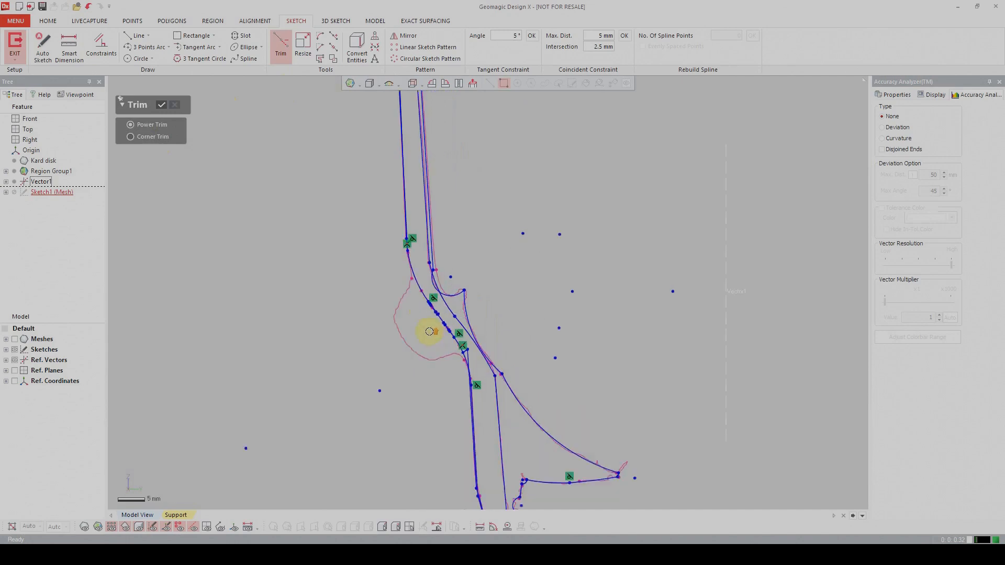
scroll(429, 331, "up", 2)
left_click_drag(440, 295, 452, 302)
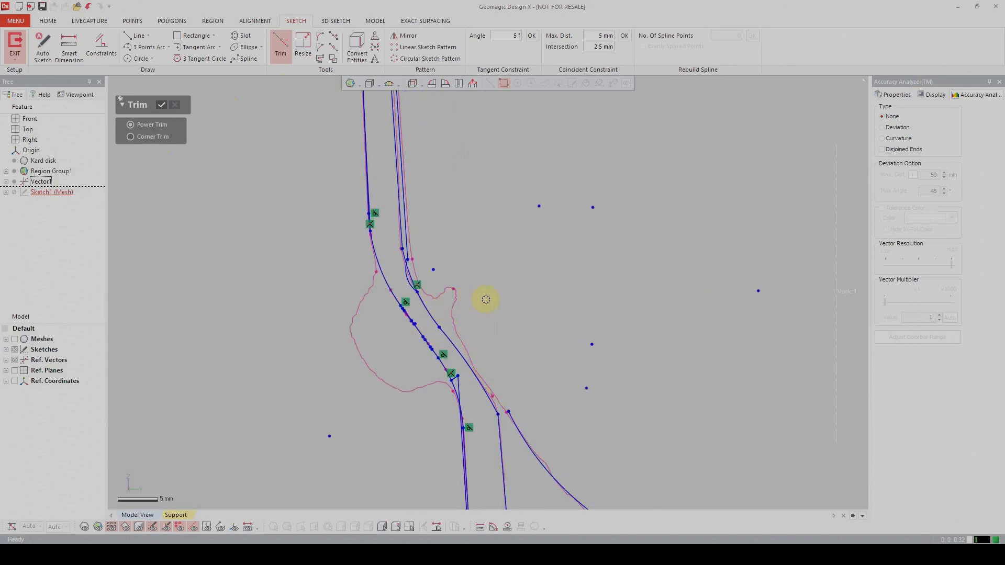
Power Trim the long inner wall line below the barrel transition and the slanted segment just above it.
scroll(486, 300, "down", 4)
scroll(486, 299, "up", 1)
mouse_move(485, 300)
middle_mouse_down()
mouse_move(469, 250)
mouse_move(401, 155)
middle_mouse_up()
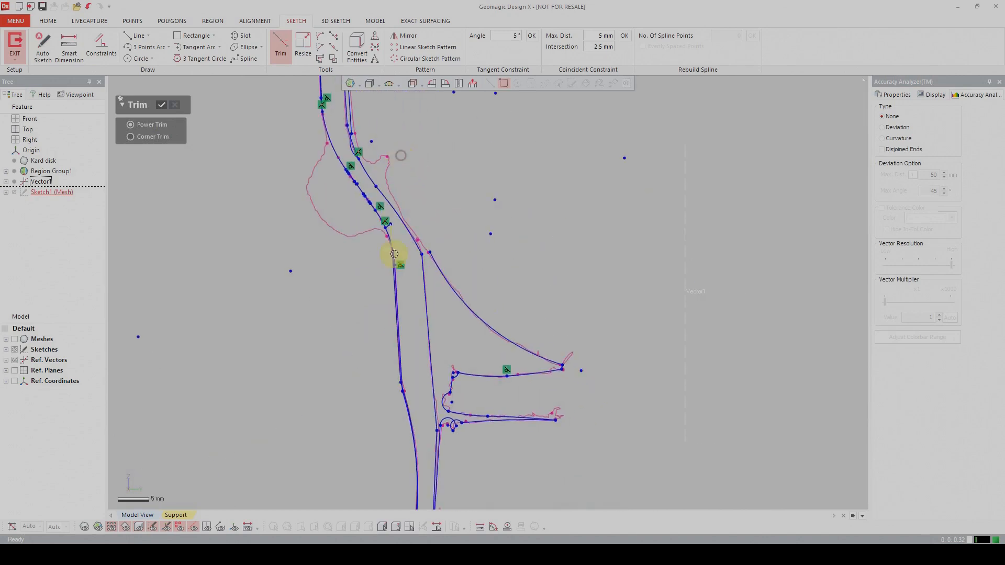
left_click(423, 276)
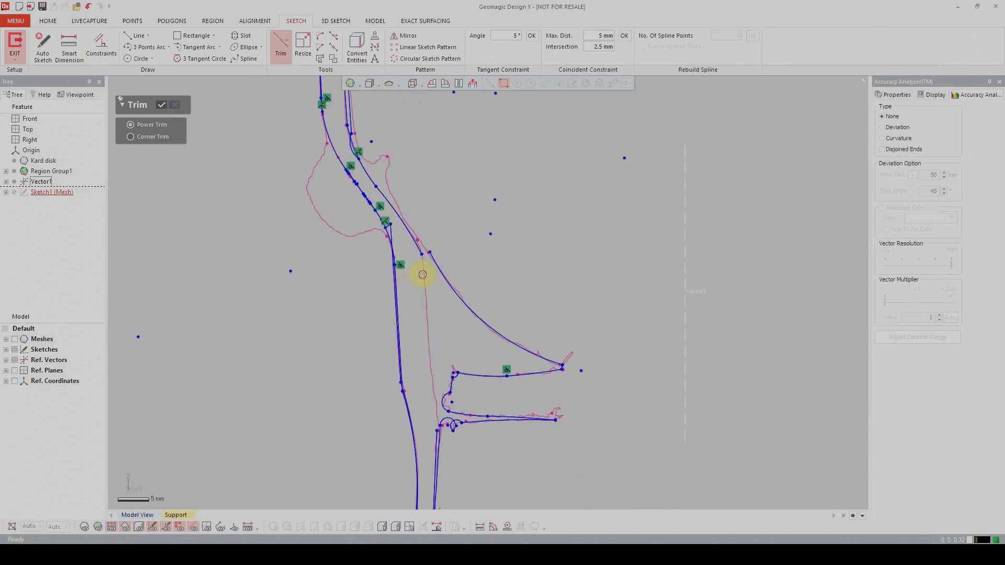
left_click(416, 247)
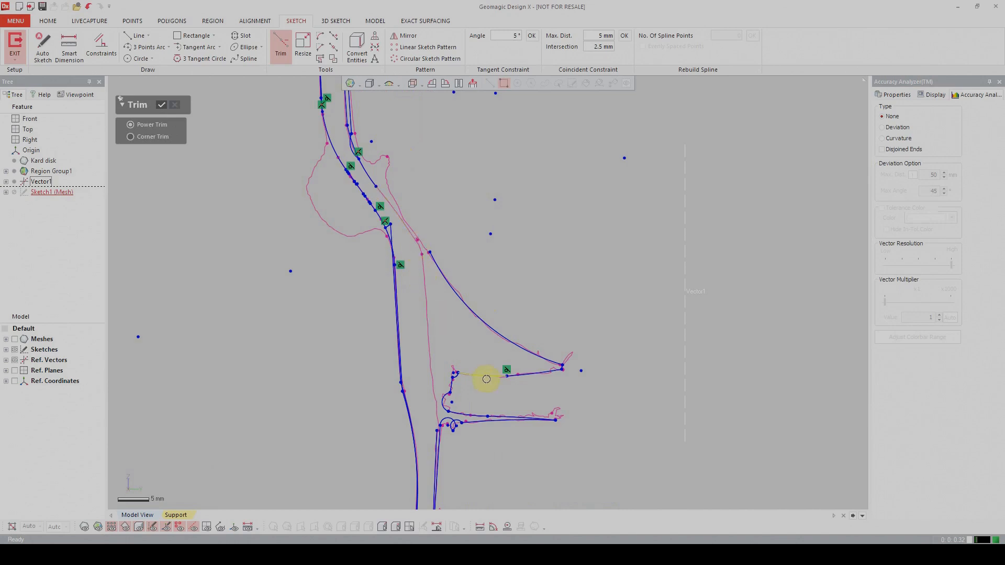
Trim away the pocket's upper edge, its closed-end arcs, its lower edge and the small arcs beneath it.
left_click(518, 377)
left_click(474, 376)
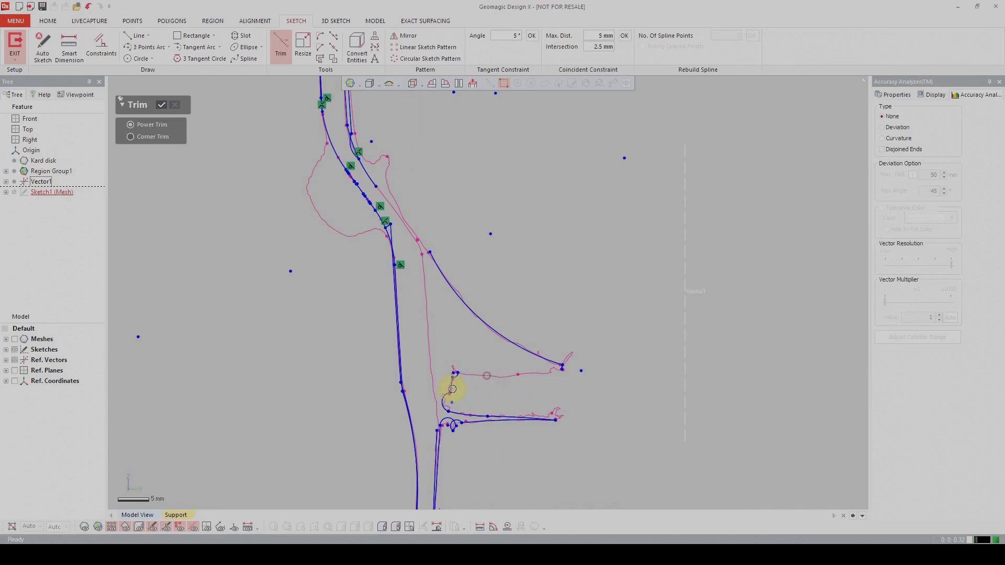
left_click(446, 395)
left_click(457, 376)
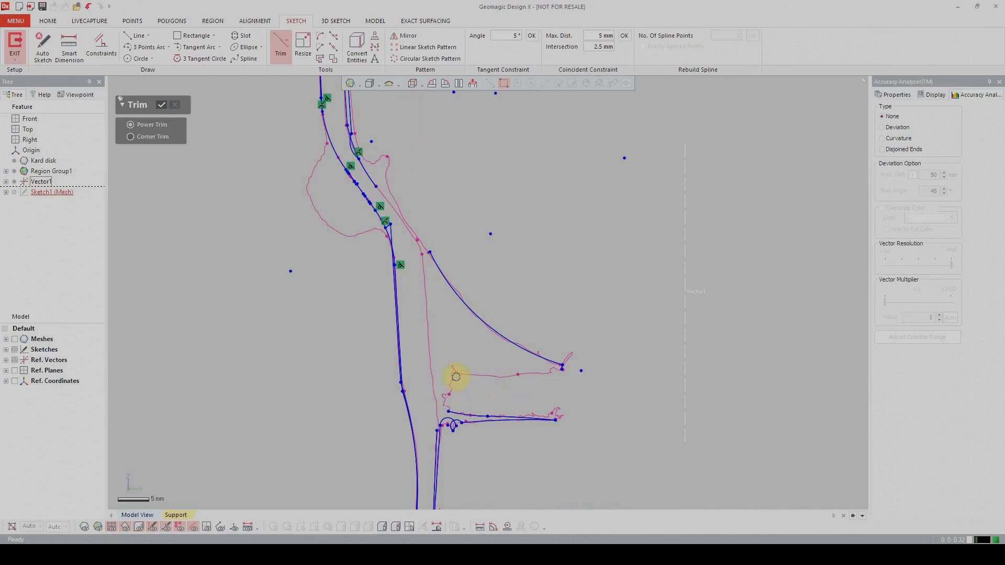
left_click(494, 414)
left_click(455, 423)
left_click(455, 423)
left_click(454, 424)
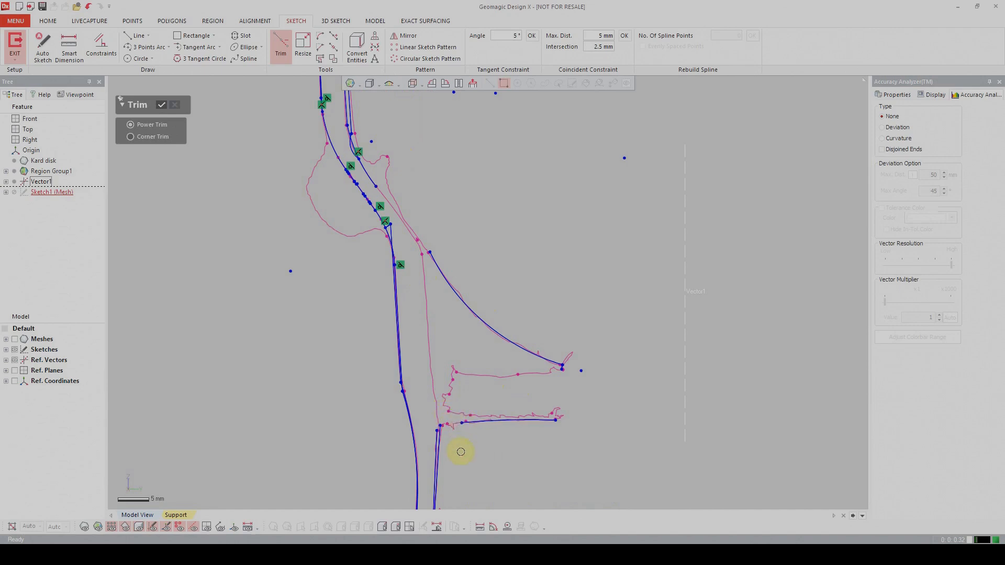
Trim the protruding stub and the duplicate overlapping line on the outer wall just below the large bulge.
scroll(454, 447, "down", 1)
scroll(455, 445, "down", 2)
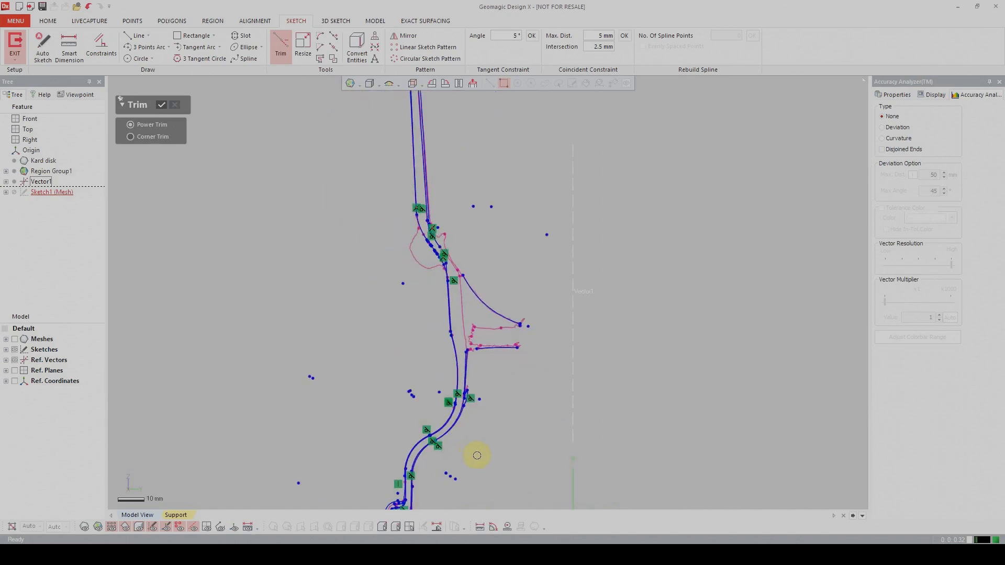
scroll(477, 455, "up", 2)
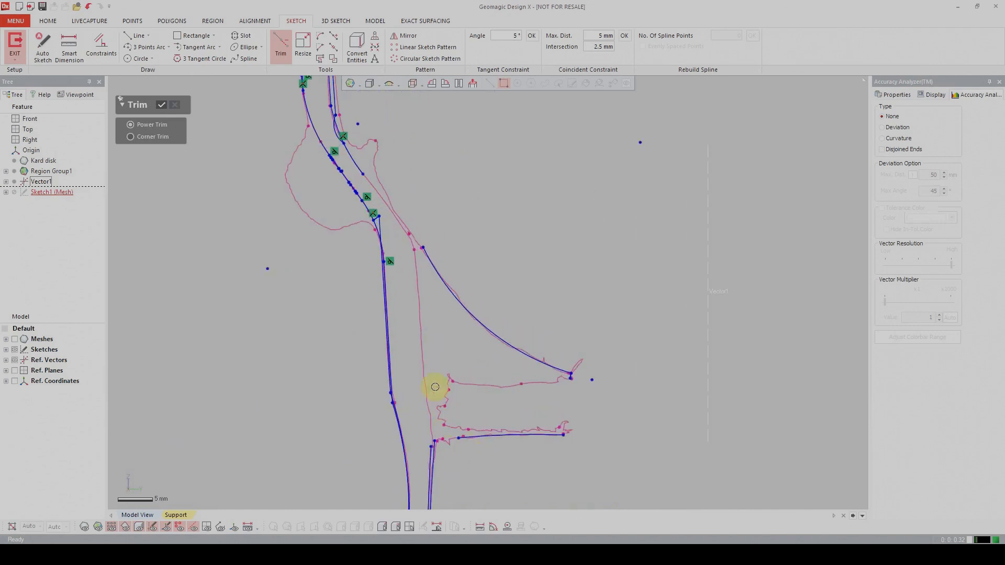
scroll(434, 384, "up", 1)
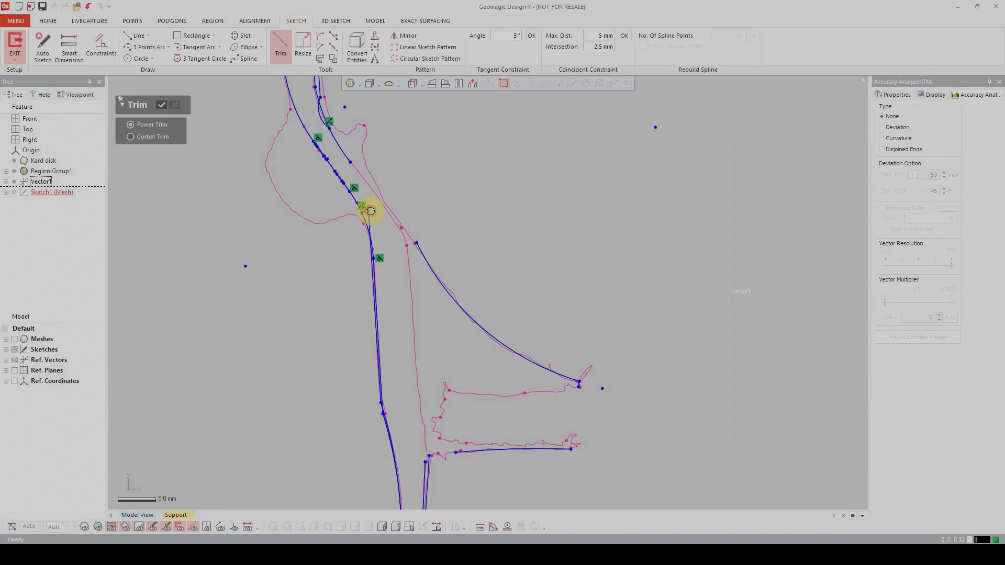
left_click(369, 212)
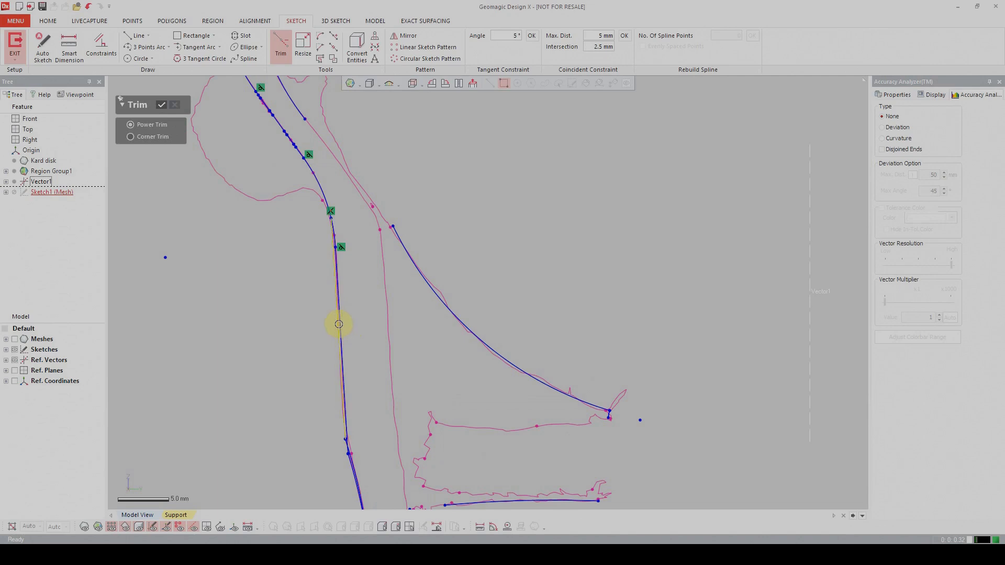
left_click(340, 324)
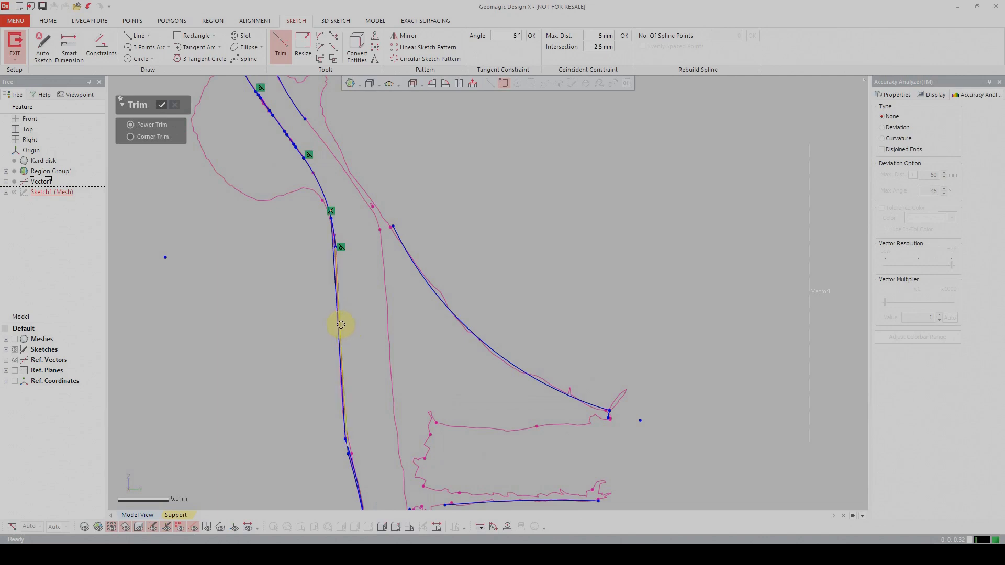
left_click(340, 325)
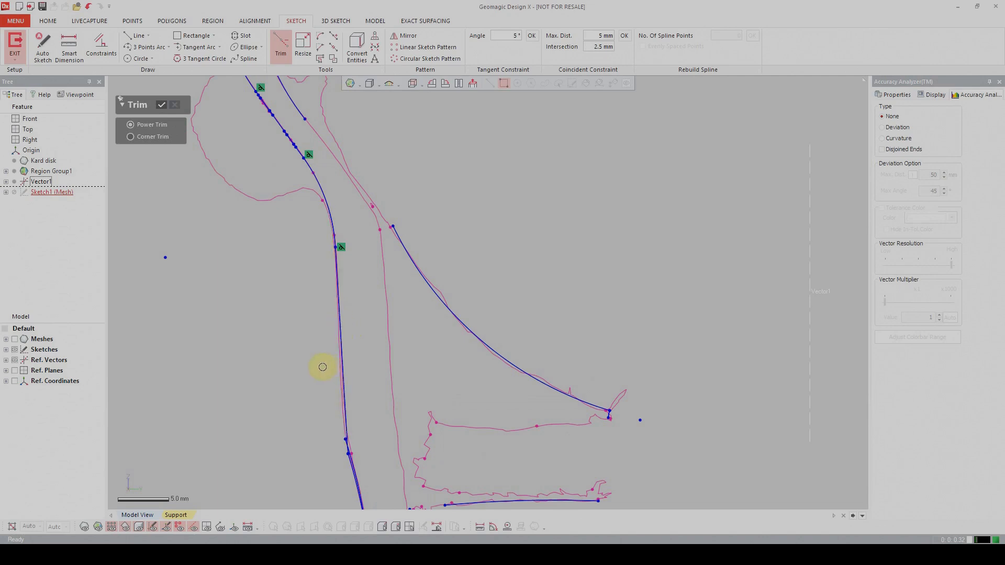
Trim the doubled inner wall line below the pocket, the small bump arcs at its lower end and the duplicate arc beneath.
scroll(323, 367, "down", 3)
middle_click_drag(330, 382, 291, 207)
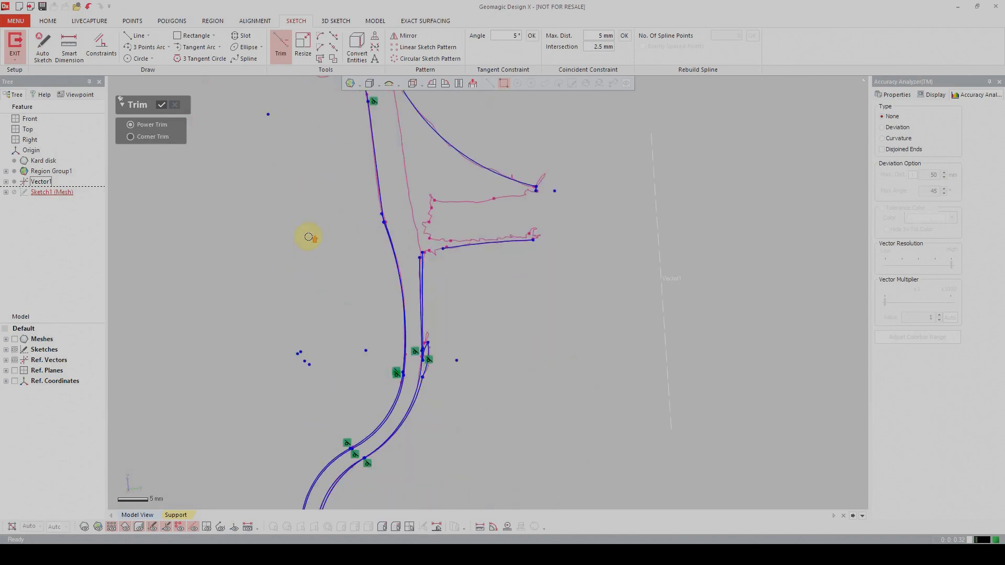
scroll(314, 242, "up", 2)
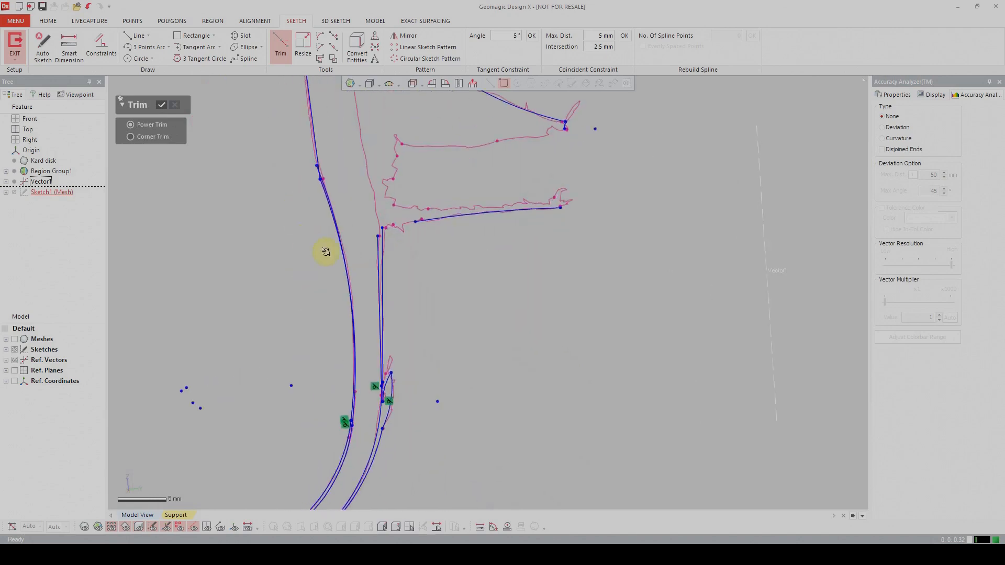
left_click(377, 268)
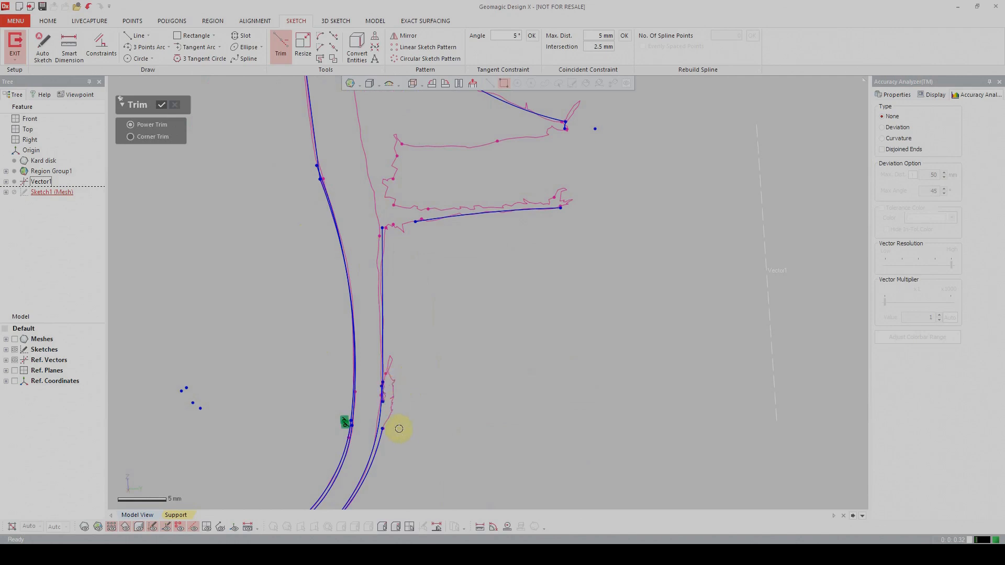
left_click(379, 433)
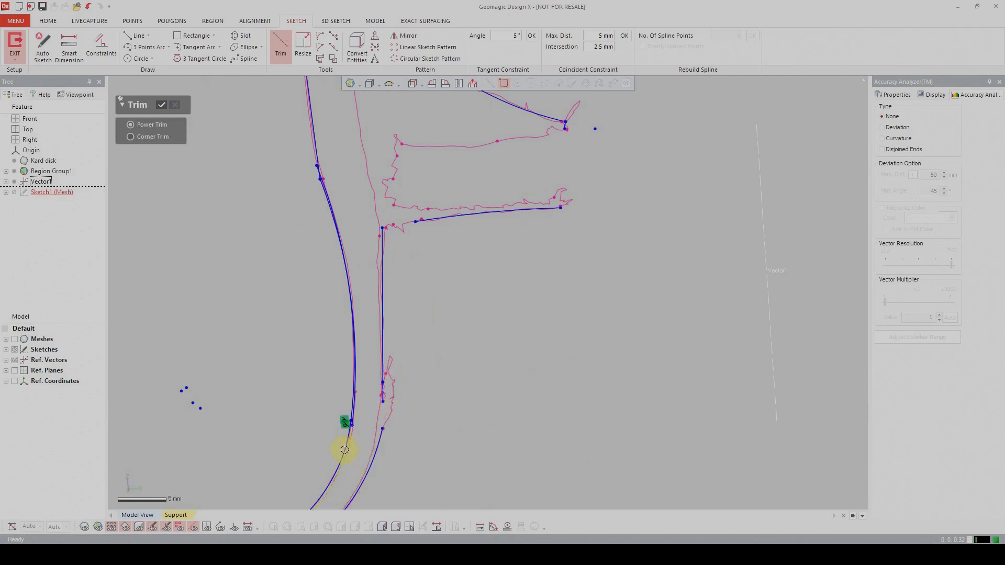
Trim the oversized outer arc and the stray loop curves around the hooked flange lip at the profile's lower end.
scroll(314, 417, "down", 1)
scroll(312, 418, "down", 2)
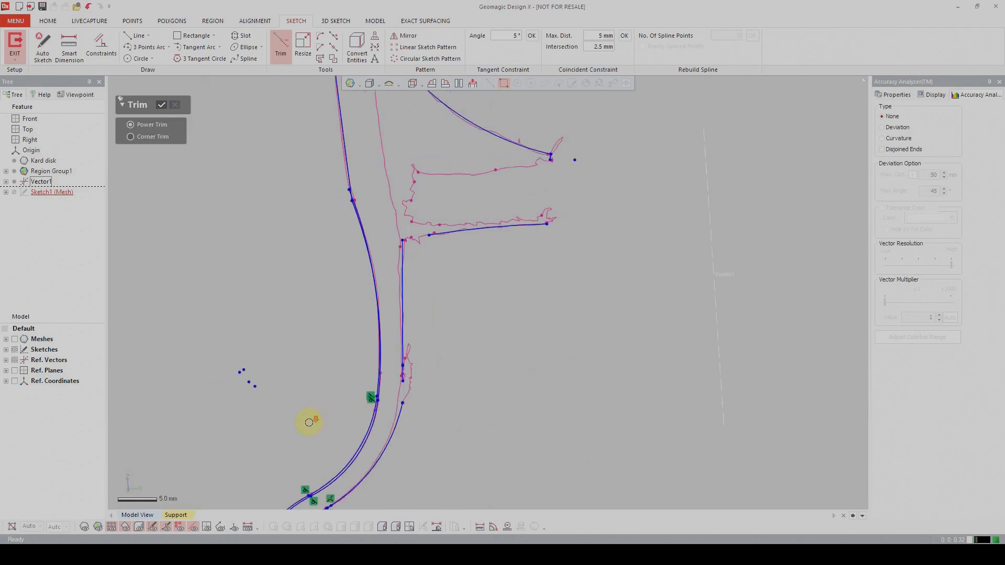
middle_click_drag(310, 421, 354, 246)
scroll(354, 246, "up", 3)
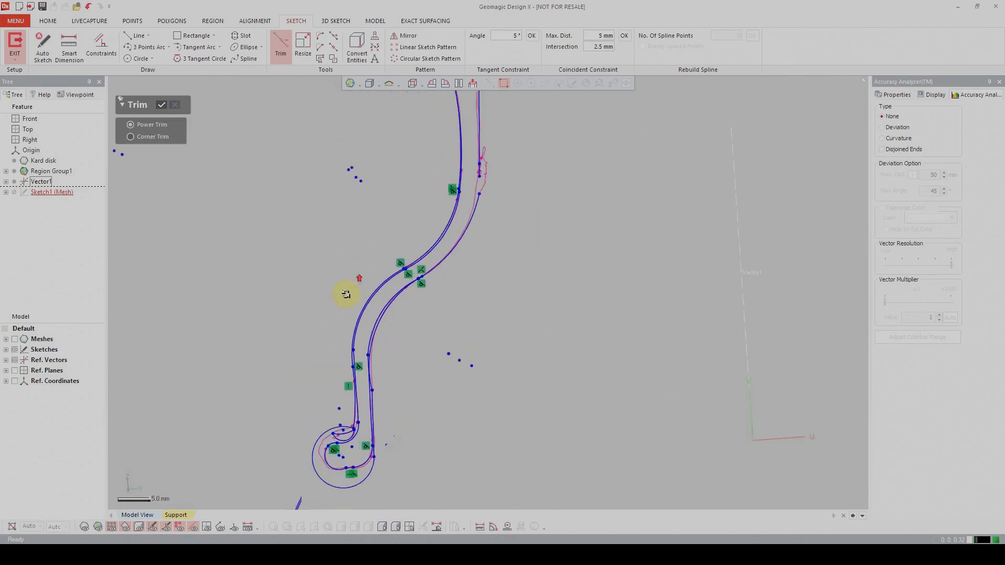
mouse_move(355, 371)
middle_mouse_down()
mouse_move(353, 359)
mouse_move(313, 359)
mouse_move(352, 267)
mouse_move(327, 348)
middle_mouse_up()
mouse_move(327, 348)
left_mouse_down()
mouse_move(325, 333)
mouse_move(347, 335)
mouse_move(354, 317)
mouse_move(359, 357)
mouse_move(391, 357)
mouse_move(387, 265)
mouse_move(390, 288)
left_mouse_up()
scroll(391, 287, "up", 3)
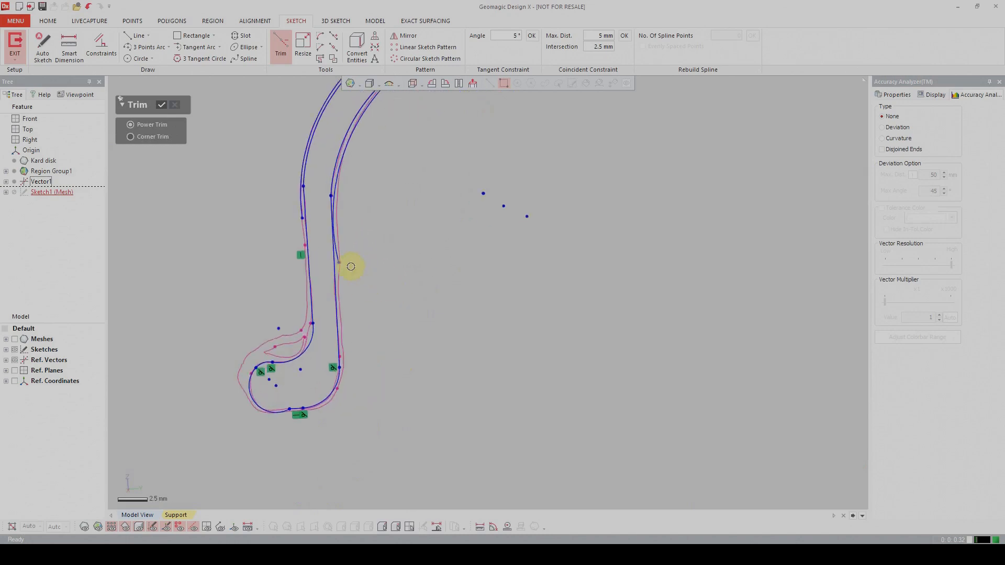
Trim the duplicate overlapping arcs along both sides of the S-bend above the flange lip.
middle_click_drag(419, 265, 435, 353)
scroll(433, 350, "up", 2)
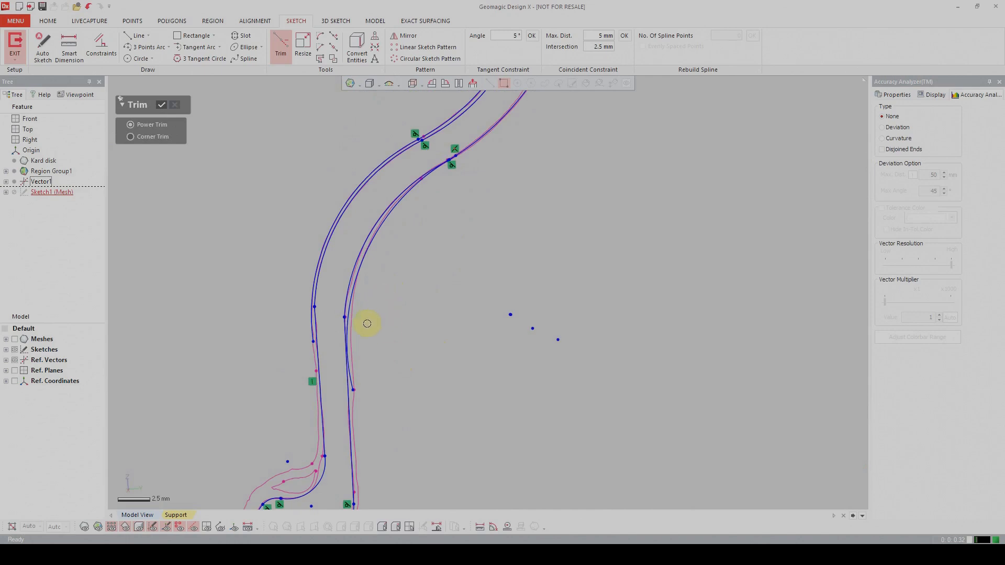
left_click_drag(350, 328, 347, 321)
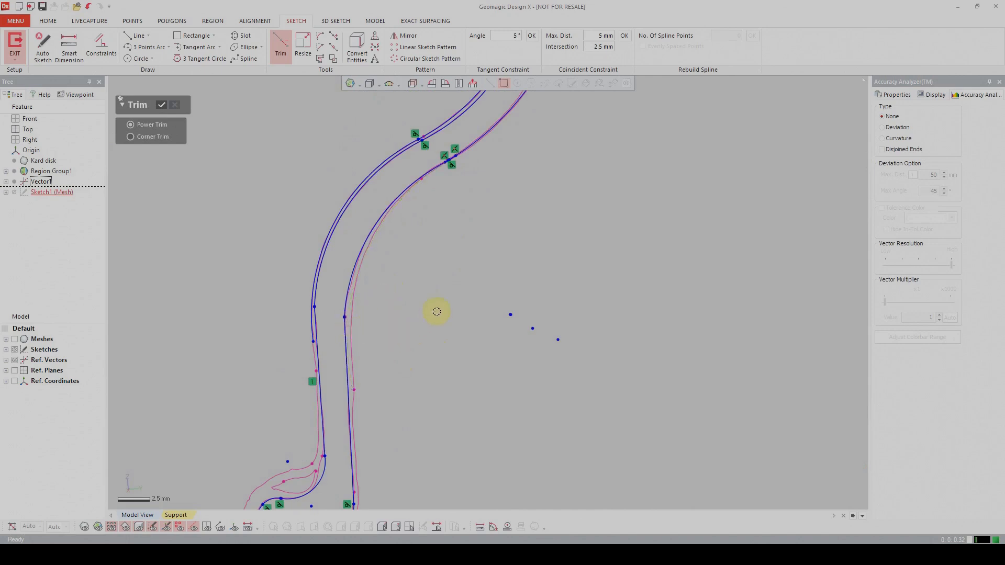
scroll(437, 312, "down", 3)
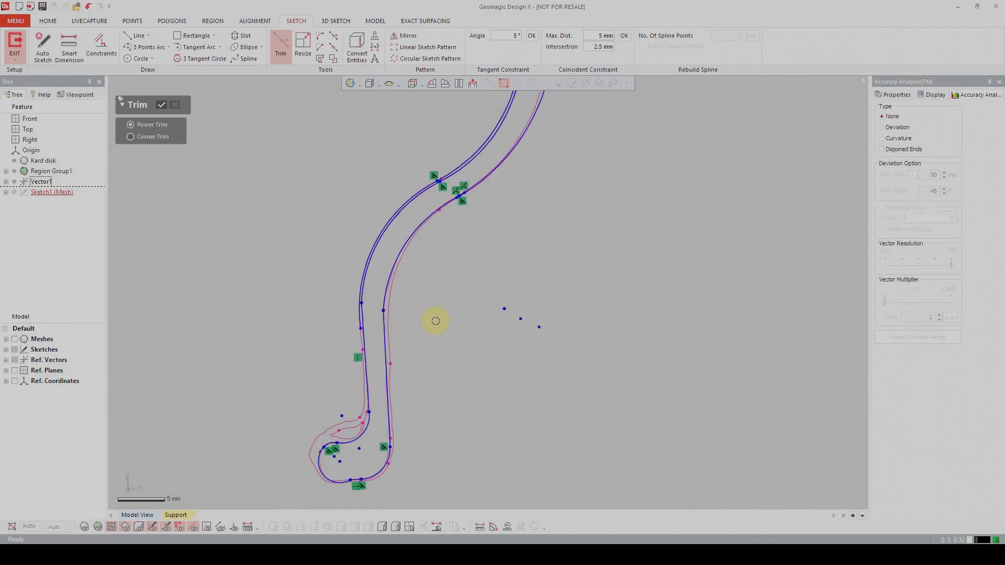
scroll(436, 321, "up", 2)
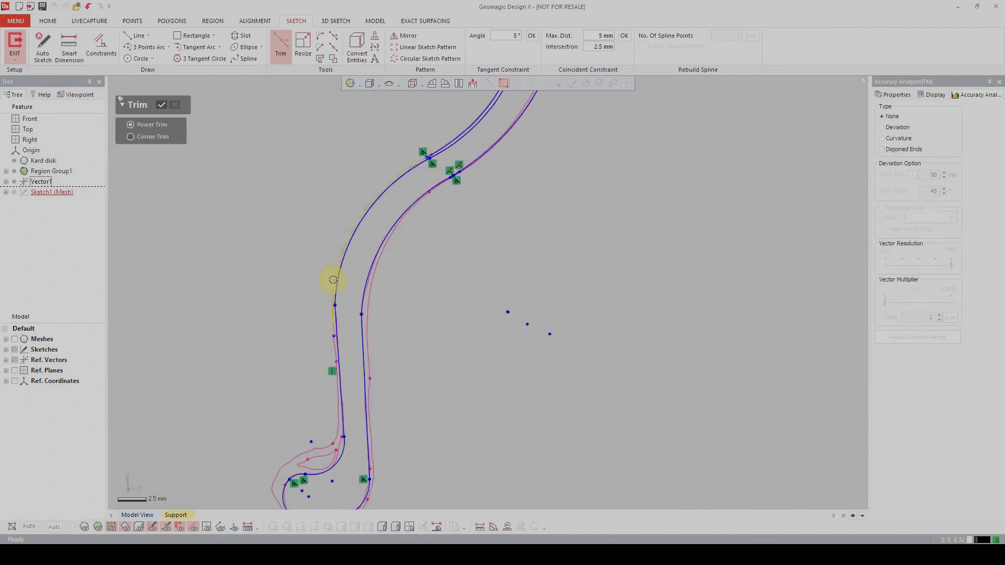
mouse_move(466, 229)
middle_mouse_down()
mouse_move(448, 382)
mouse_move(426, 360)
middle_mouse_up()
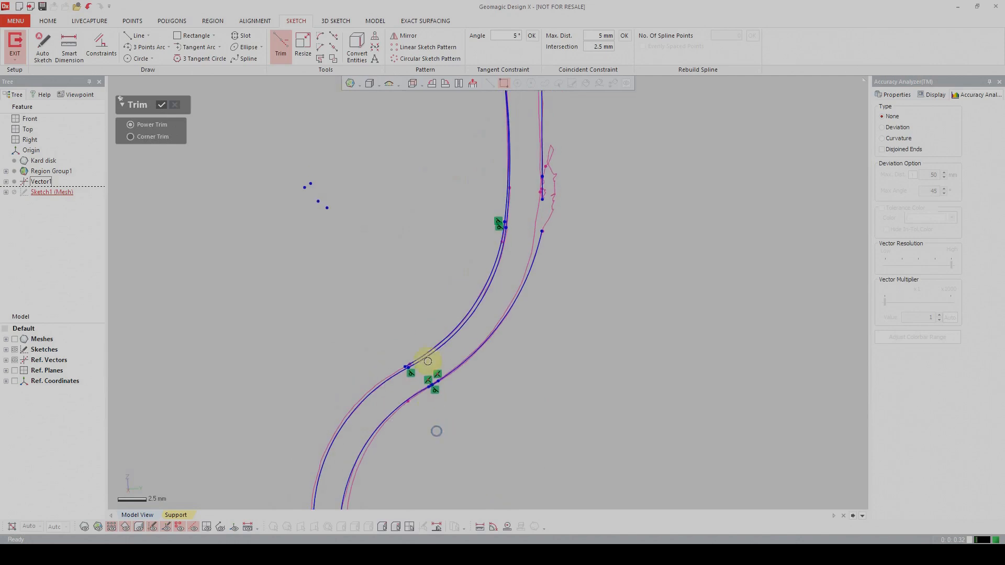
left_click(428, 342)
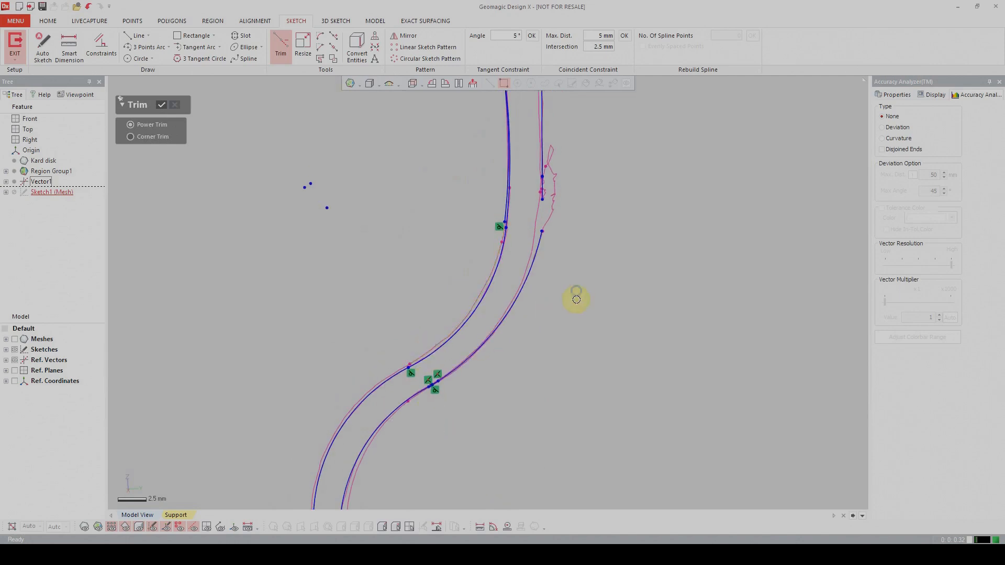
Trim the duplicate overlapping arc pieces along the outer wall opposite the pocket.
mouse_move(559, 400)
middle_mouse_down()
mouse_move(566, 382)
mouse_move(577, 483)
middle_mouse_up()
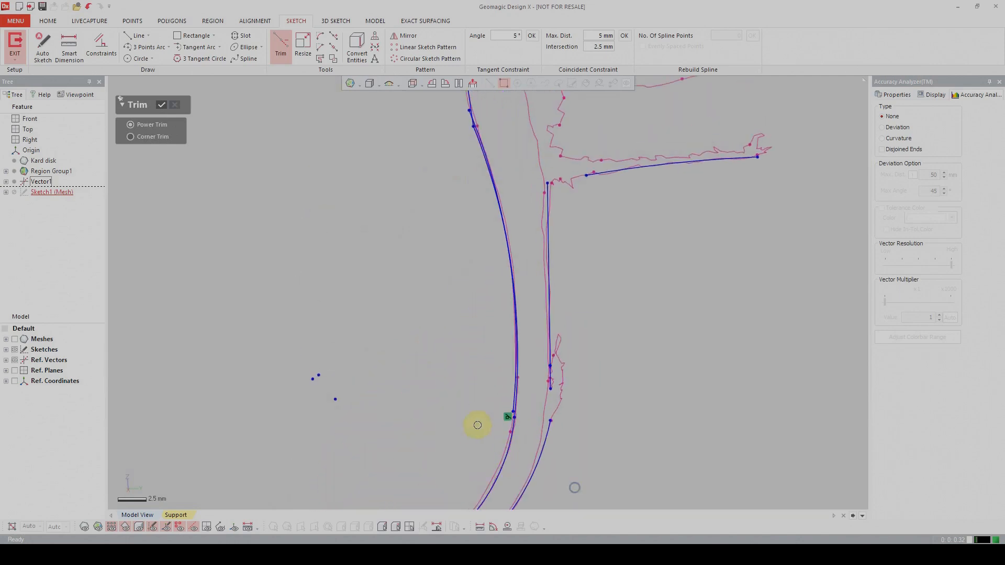
scroll(510, 394, "up", 3)
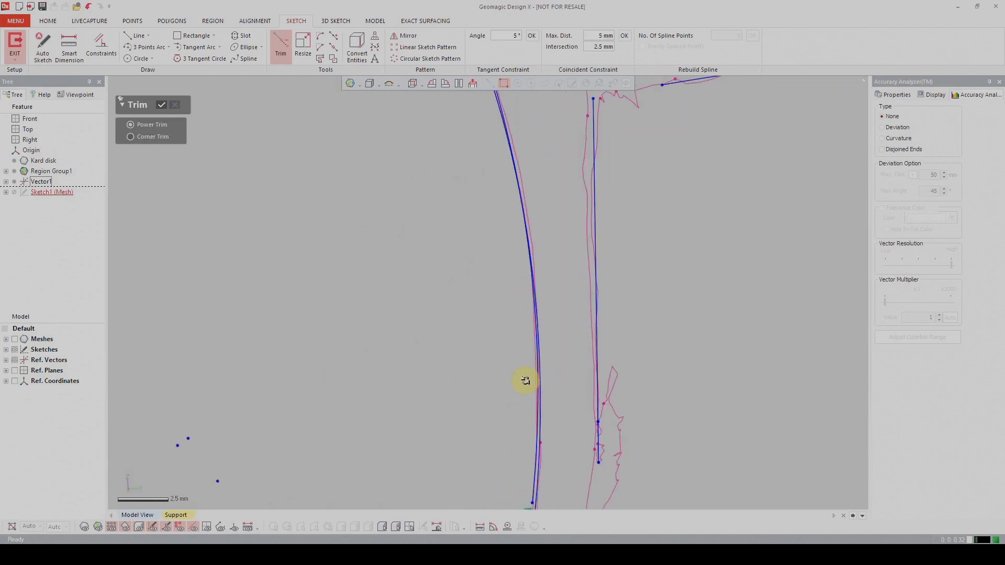
left_click(533, 389)
mouse_move(488, 405)
middle_mouse_down()
mouse_move(482, 375)
mouse_move(487, 506)
middle_mouse_up()
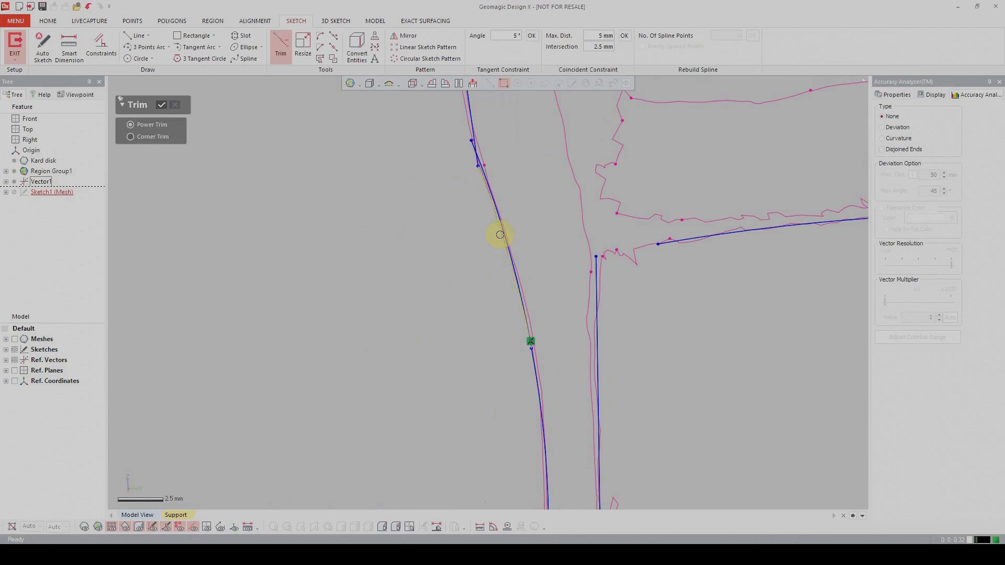
scroll(499, 275, "up", 4)
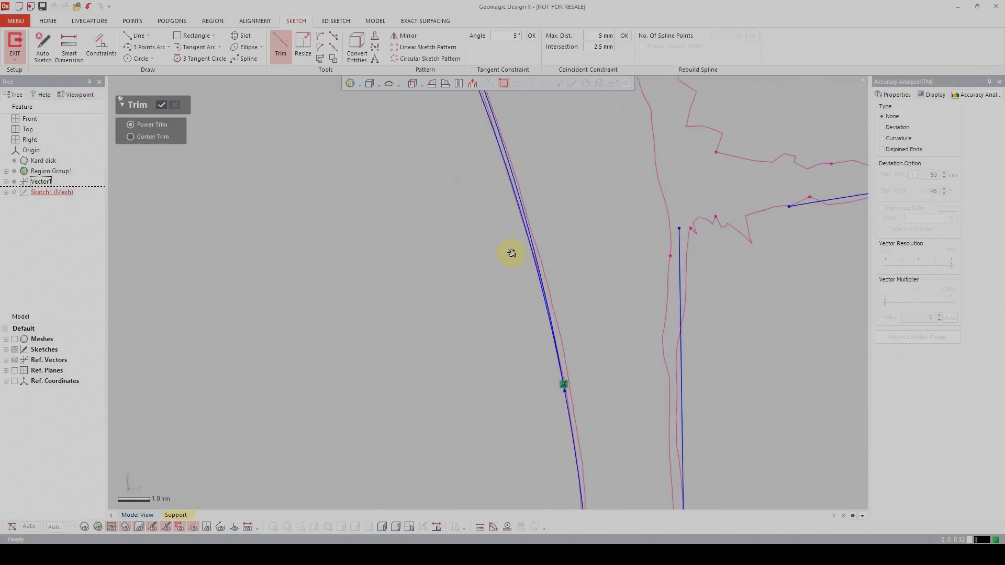
left_click(520, 224)
mouse_move(507, 273)
middle_mouse_down()
mouse_move(497, 320)
mouse_move(474, 330)
mouse_move(478, 448)
middle_mouse_up()
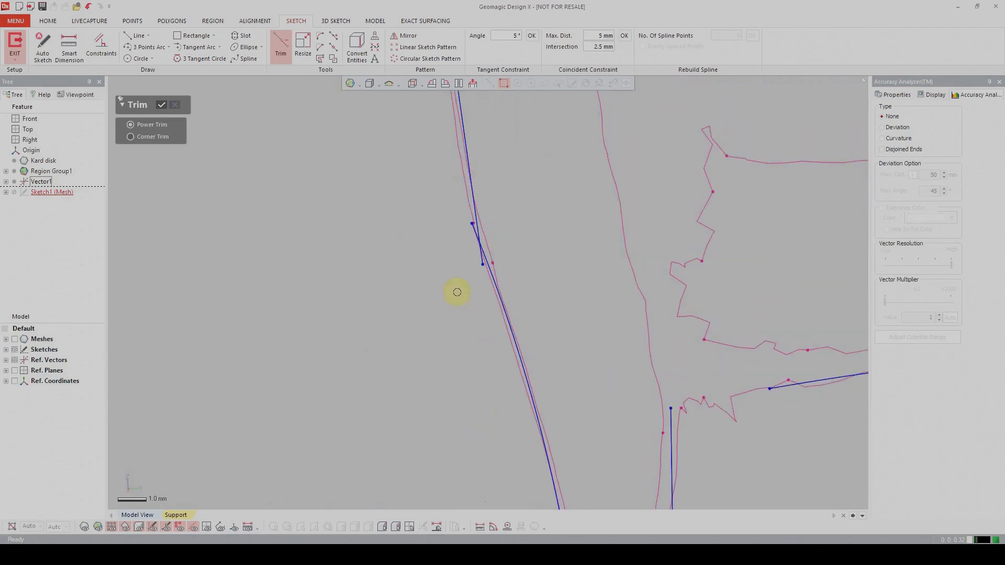
Trim the small stray arc on the inner side of the barrel transition, opposite the large bulge.
scroll(465, 282, "down", 6)
mouse_move(461, 285)
middle_mouse_down()
mouse_move(429, 331)
mouse_move(438, 476)
middle_mouse_up()
scroll(317, 253, "up", 3)
middle_click_drag(315, 250, 381, 440)
scroll(372, 382, "up", 3)
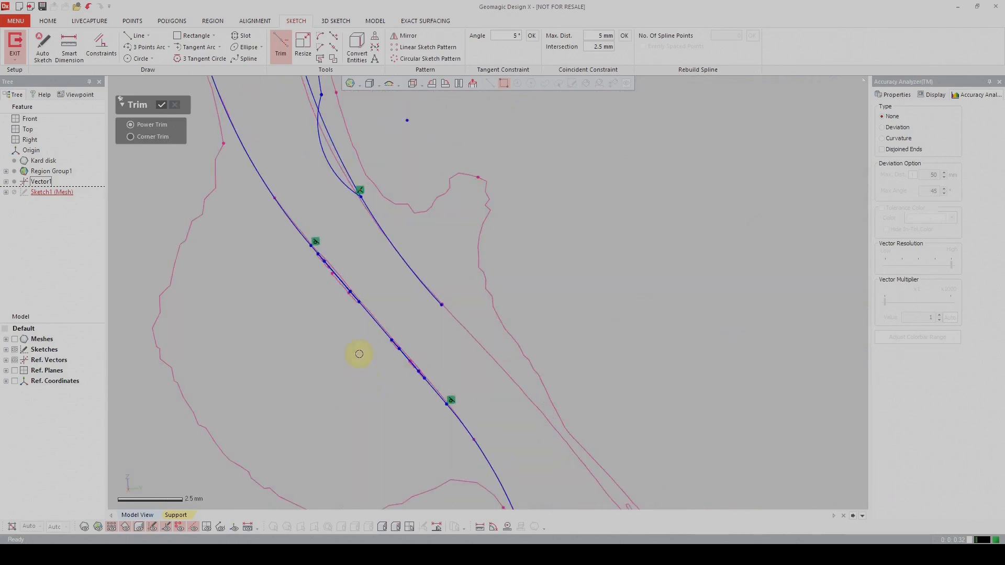
scroll(262, 296, "up", 2)
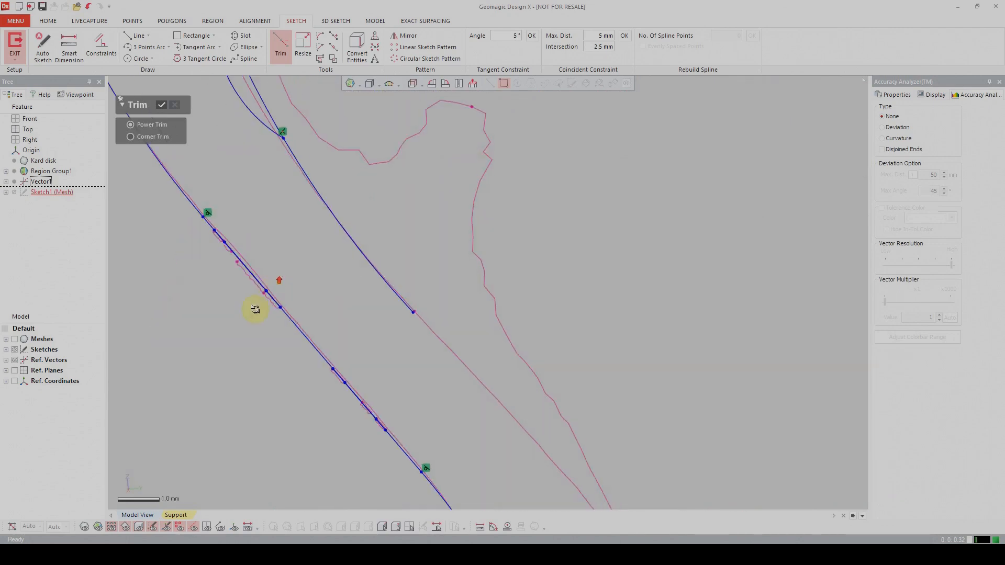
scroll(362, 286, "down", 1)
scroll(363, 290, "down", 3)
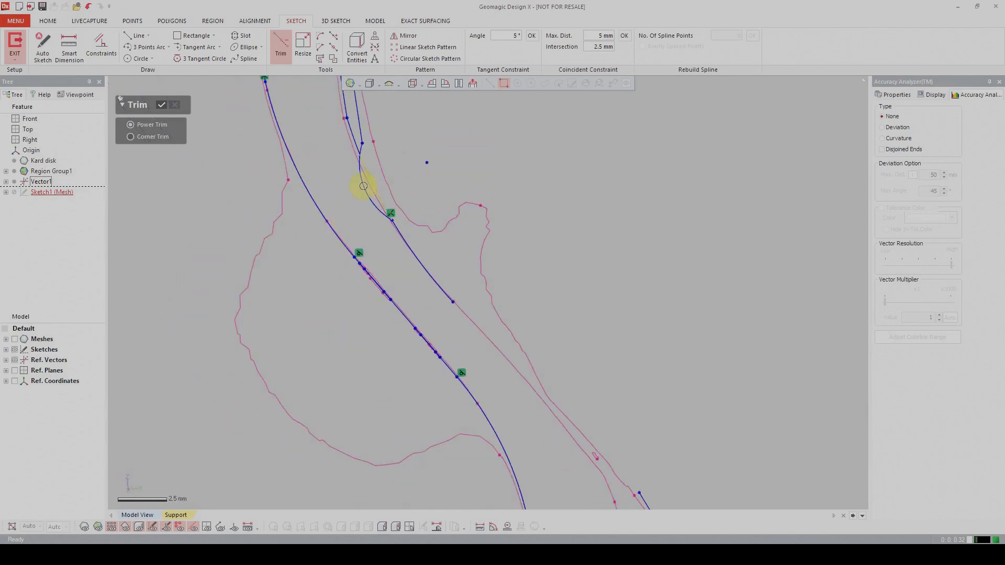
scroll(364, 186, "down", 3)
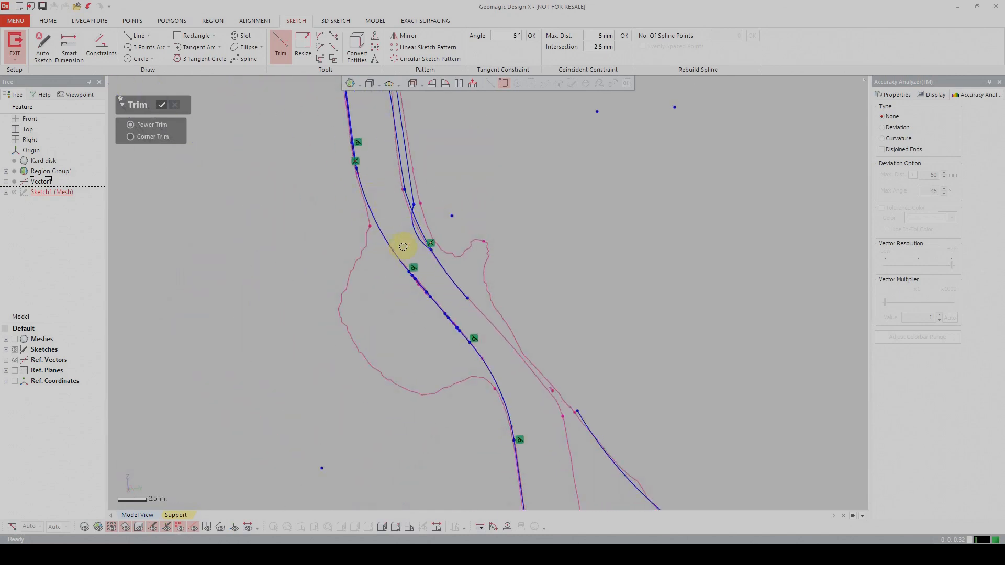
left_click(415, 231)
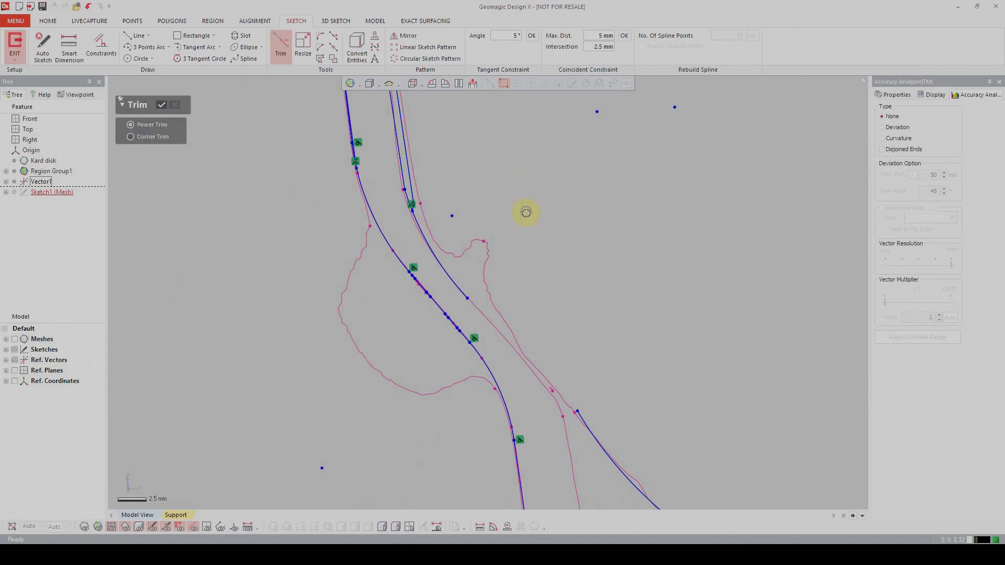
Trim the short overlapping line pieces along the slanted section beside the large bulge.
scroll(505, 191, "up", 1)
scroll(341, 327, "up", 4)
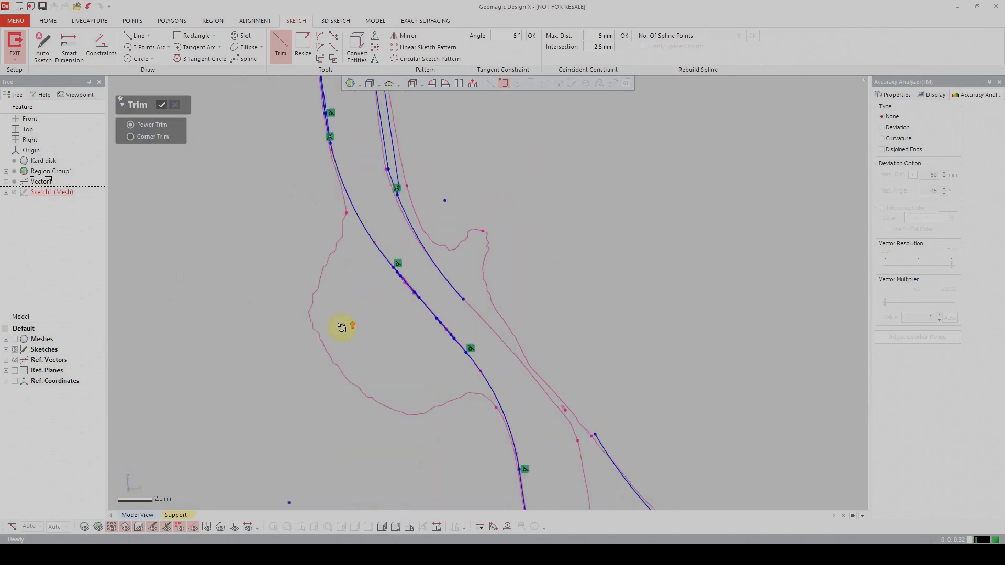
scroll(338, 332, "up", 1)
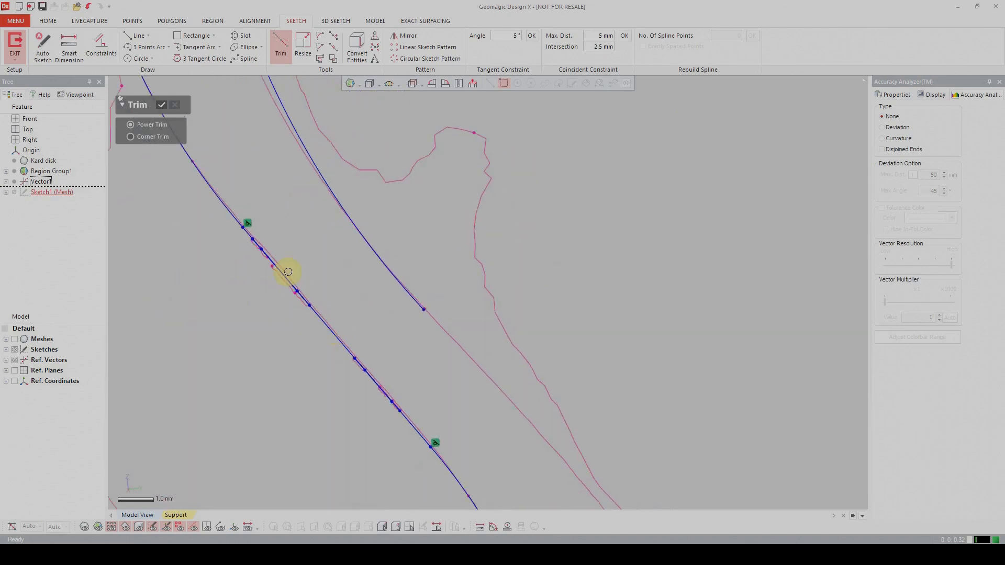
scroll(306, 318, "up", 1)
scroll(293, 309, "down", 1)
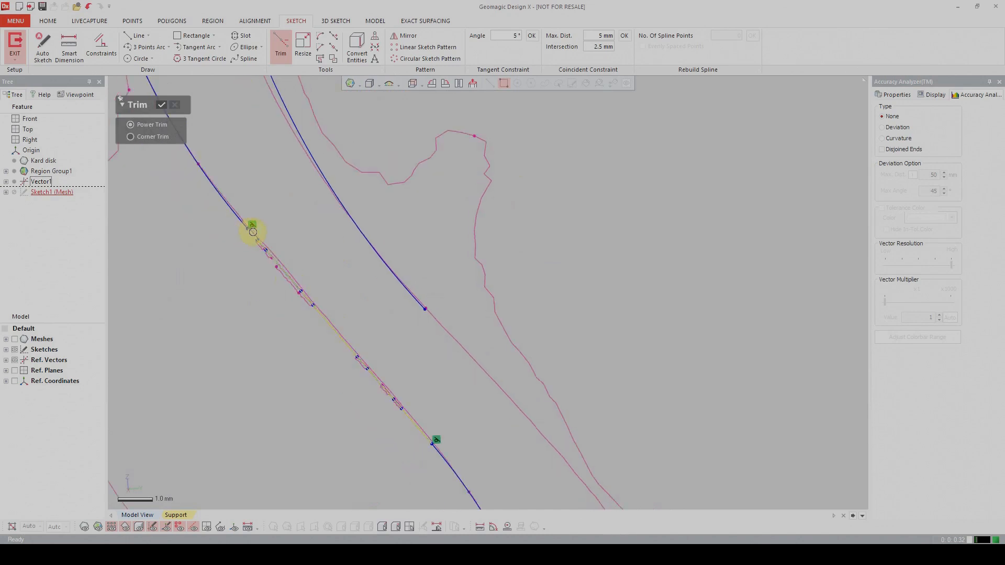
mouse_move(281, 257)
left_mouse_down()
mouse_move(326, 291)
mouse_move(339, 333)
left_mouse_up()
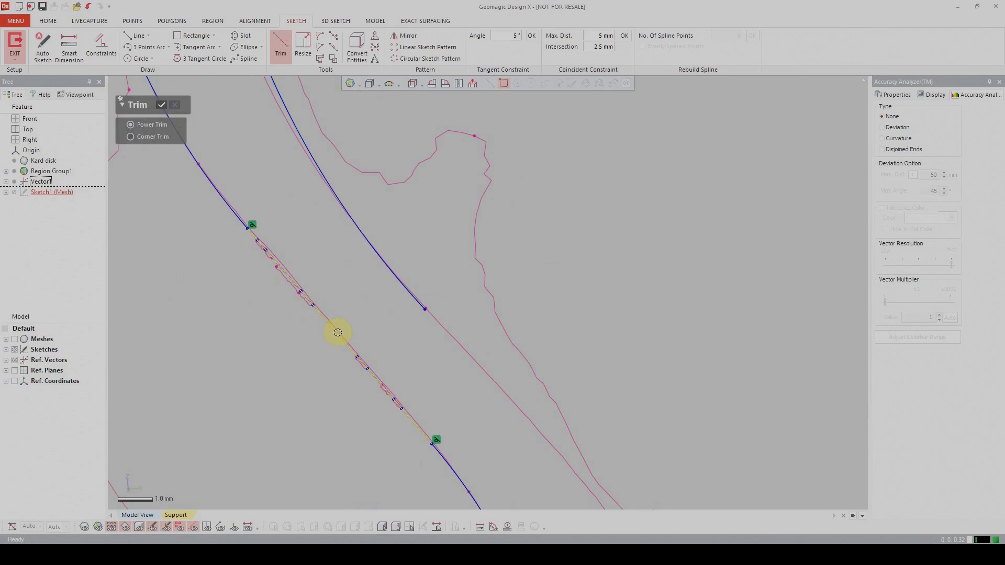
scroll(338, 332, "down", 1)
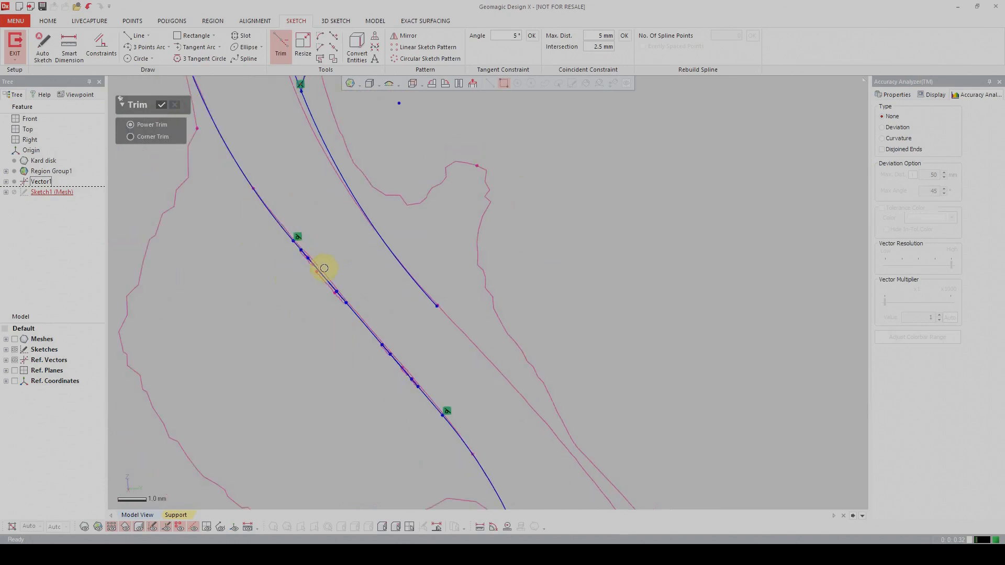
left_click(313, 260)
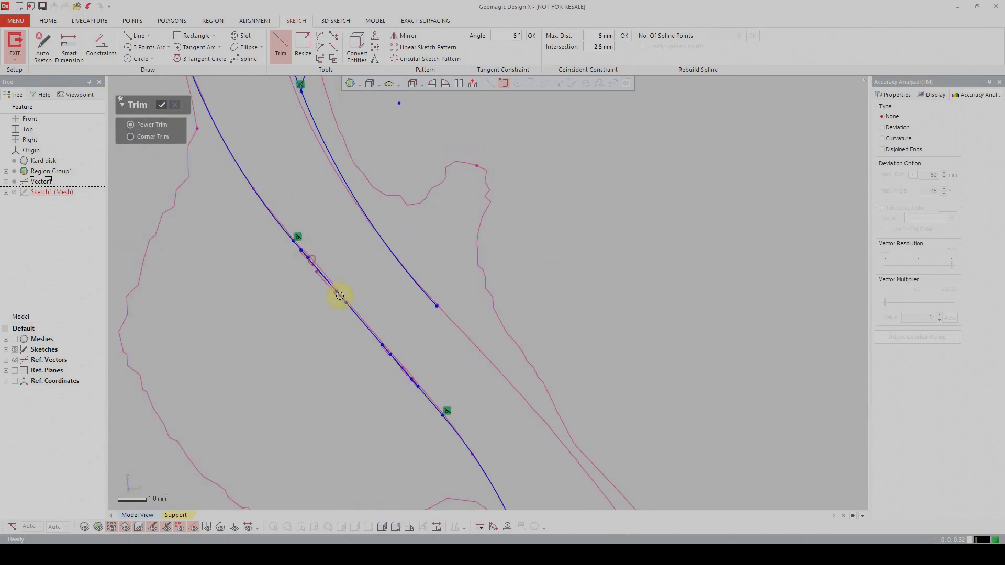
left_click(326, 280)
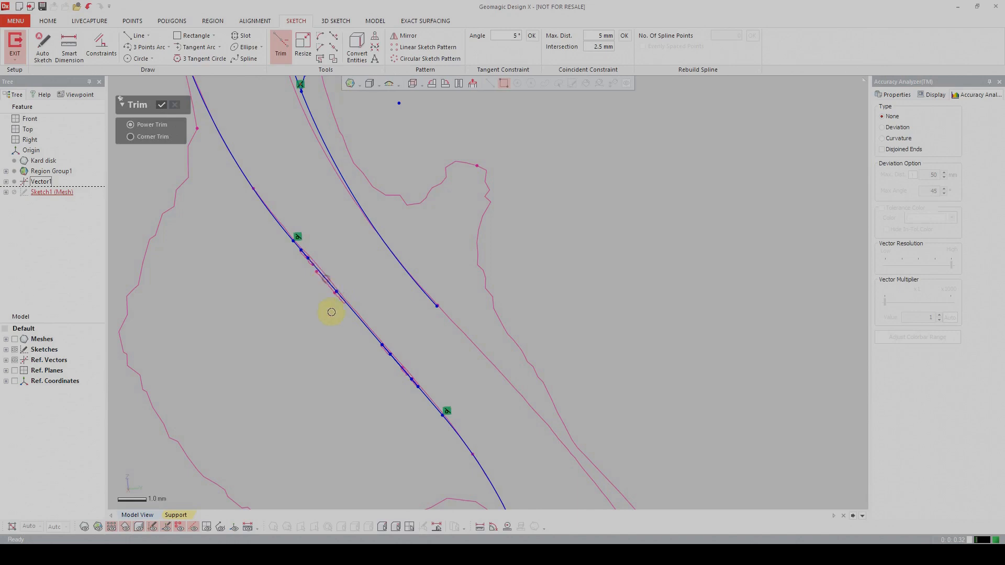
mouse_move(308, 258)
left_mouse_down()
mouse_move(404, 366)
mouse_move(399, 343)
mouse_move(413, 348)
mouse_move(417, 388)
mouse_move(400, 355)
mouse_move(412, 379)
mouse_move(296, 274)
left_mouse_up()
scroll(348, 239, "down", 4)
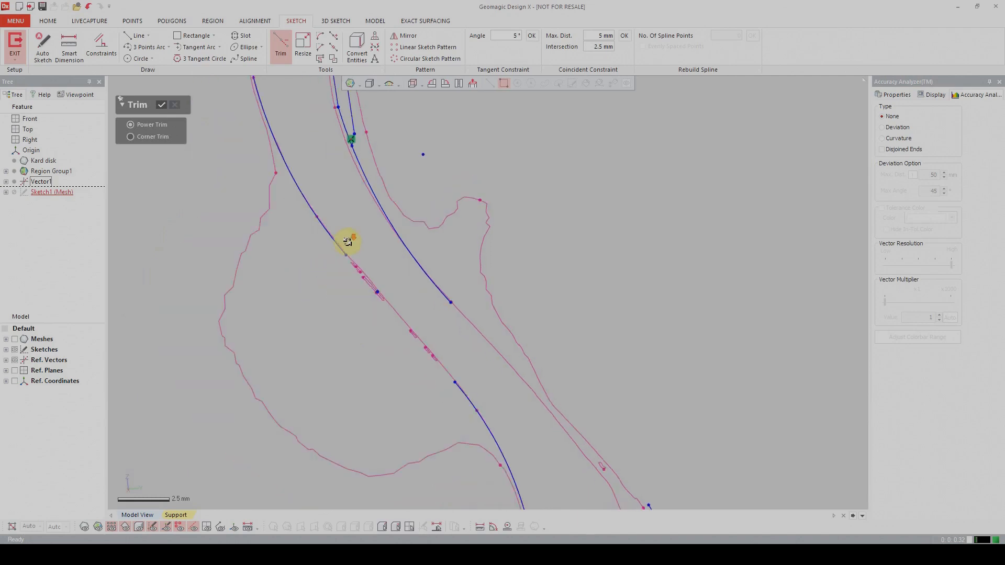
Trim the duplicate lines along the two long, nearly straight walls above the large bulge.
scroll(481, 178, "down", 3)
right_click_drag(535, 159, 586, 360, "ctrl")
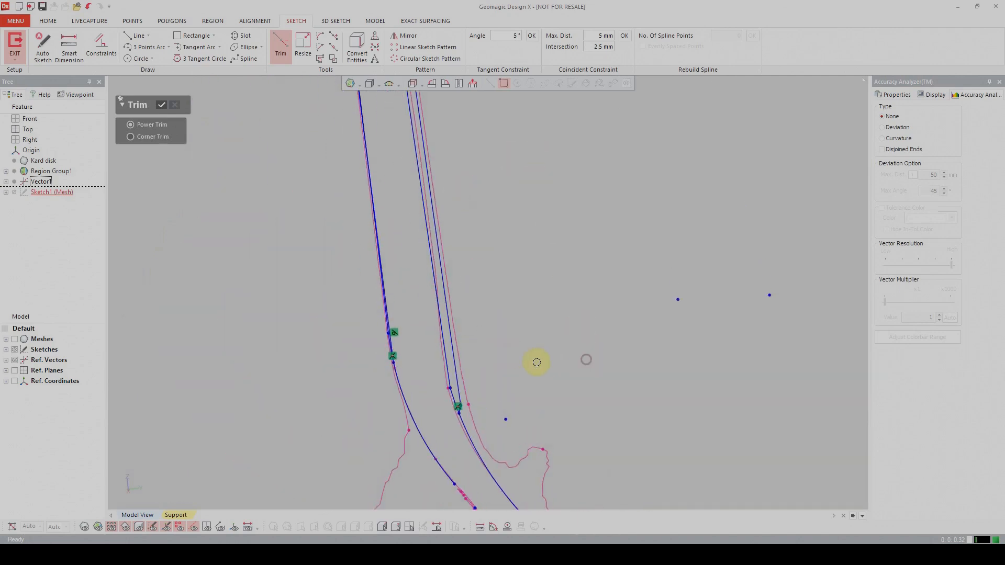
scroll(517, 339, "down", 3)
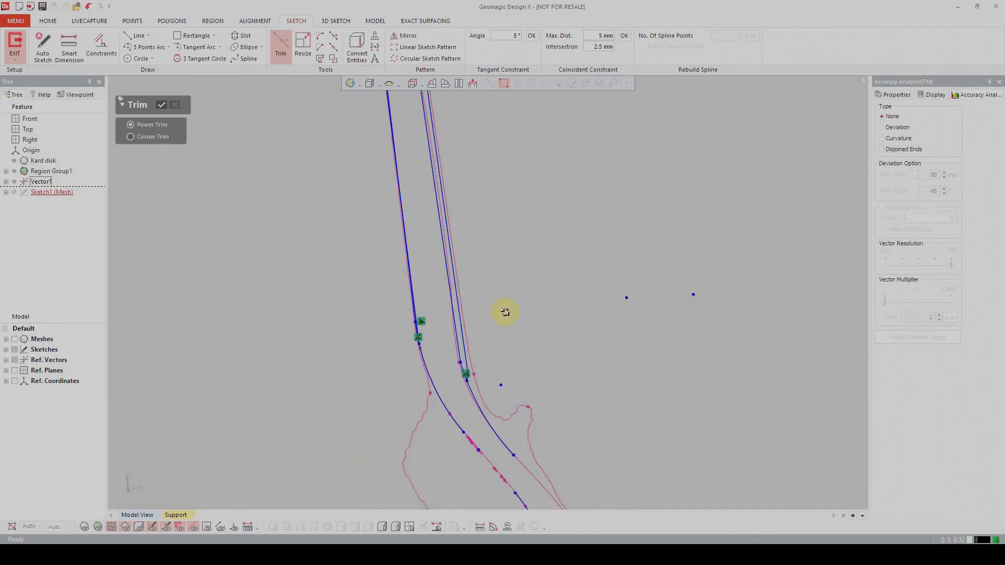
left_click(453, 270)
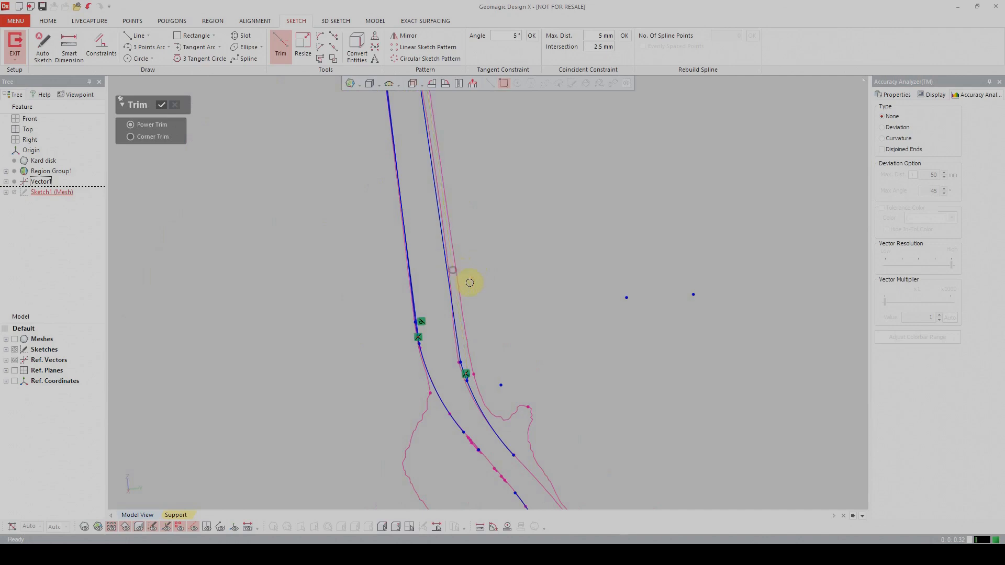
scroll(506, 341, "up", 3)
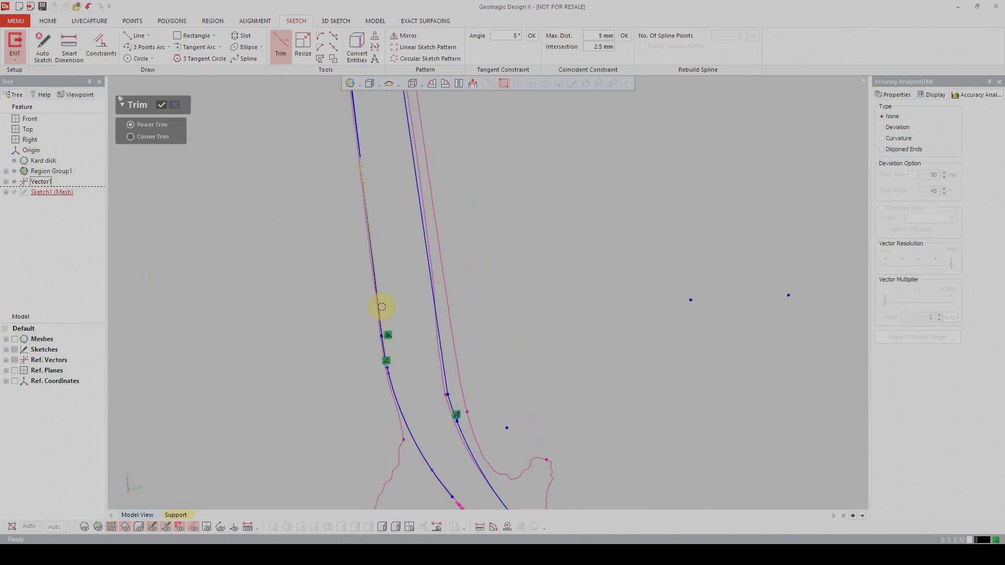
scroll(361, 298, "up", 4)
left_click(313, 309)
Trim the remaining duplicate lines on the bulge-side wall, up to the kink below the upper rim.
scroll(348, 307, "down", 4)
middle_click_drag(519, 220, 561, 418)
scroll(515, 359, "down", 1)
scroll(425, 273, "up", 4)
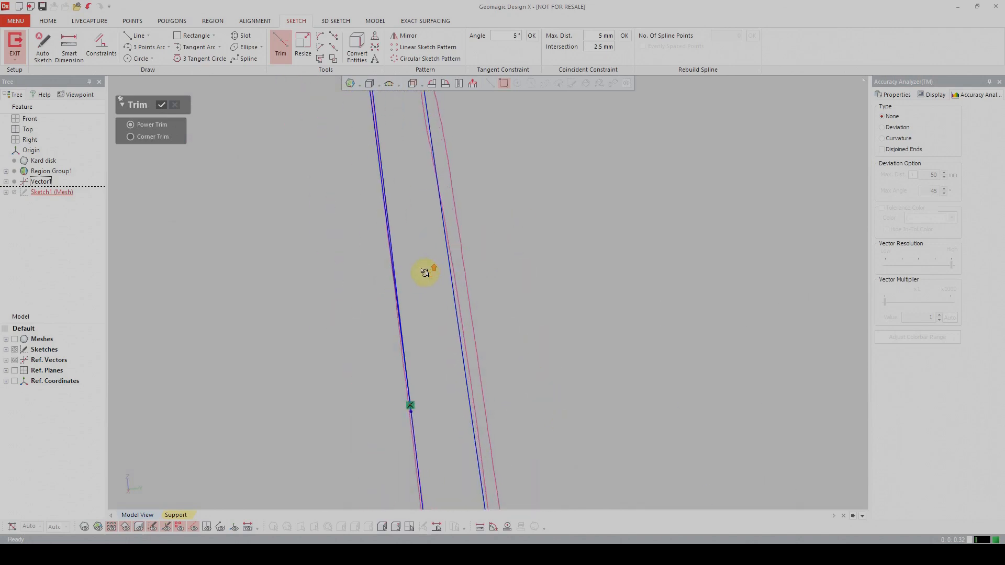
scroll(385, 229, "up", 4)
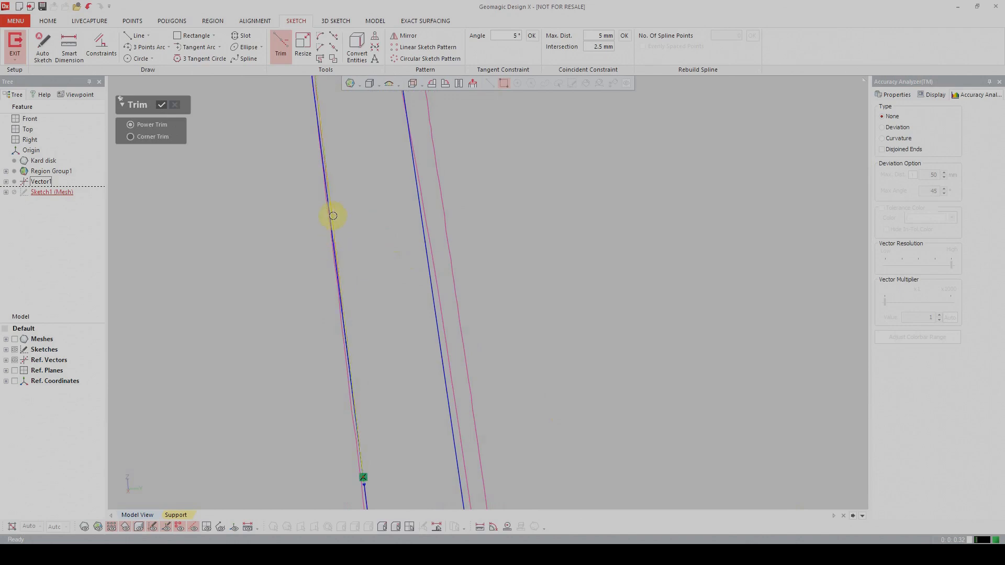
mouse_move(458, 234)
middle_mouse_down()
mouse_move(552, 300)
mouse_move(574, 413)
mouse_move(545, 330)
mouse_move(579, 253)
mouse_move(591, 431)
mouse_move(575, 344)
mouse_move(577, 383)
middle_mouse_up()
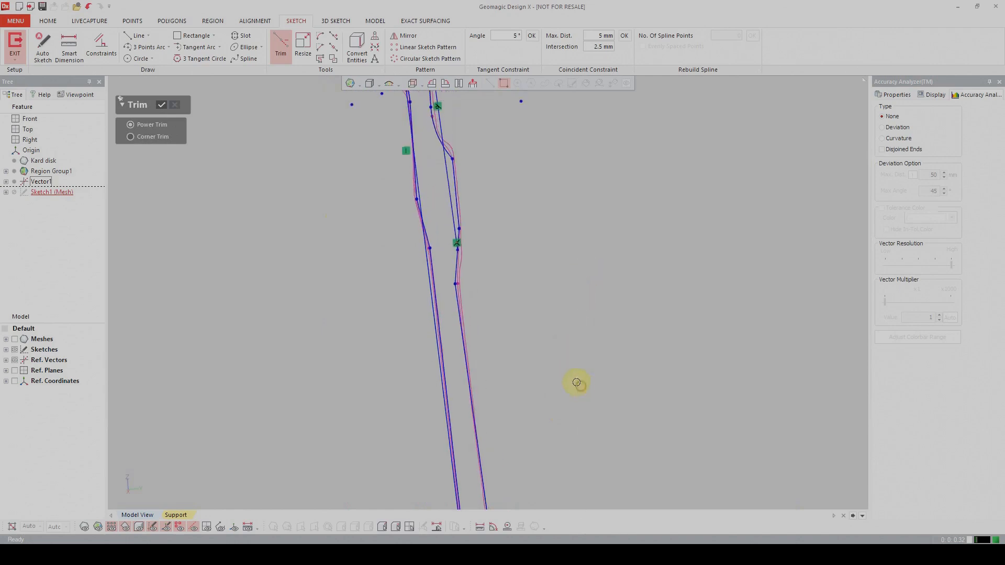
scroll(442, 338, "up", 2)
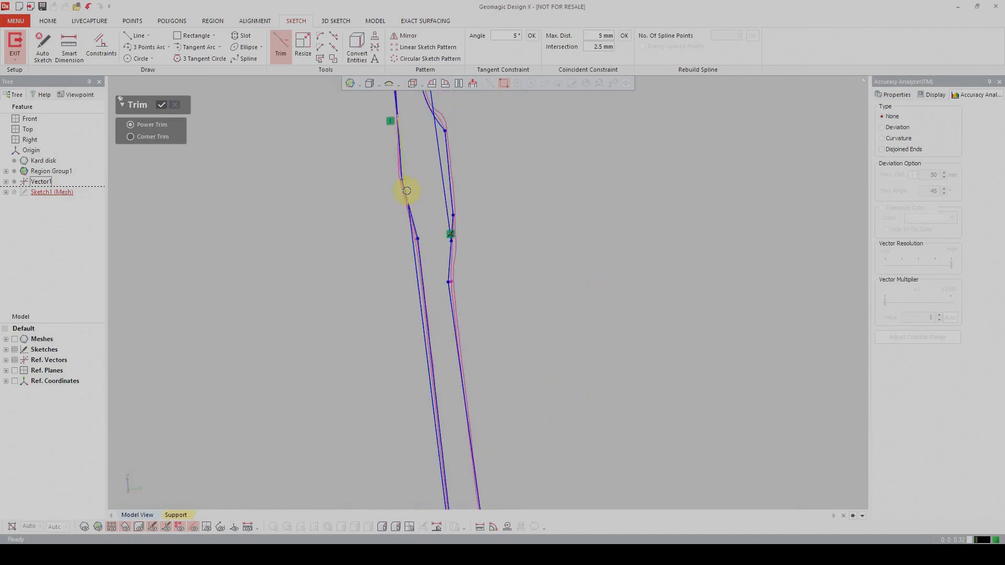
left_click(409, 248)
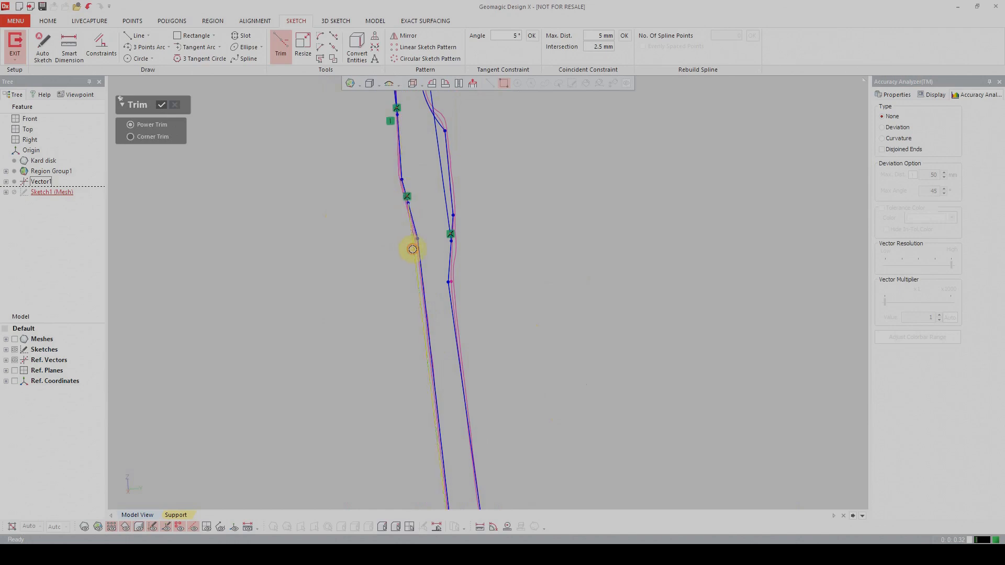
Trim the overlapping line and oversized arc on the axis side of the upper rim, plus the stray lines across its top.
scroll(520, 190, "down", 1)
middle_click_drag(521, 200, 530, 329)
left_click(466, 323)
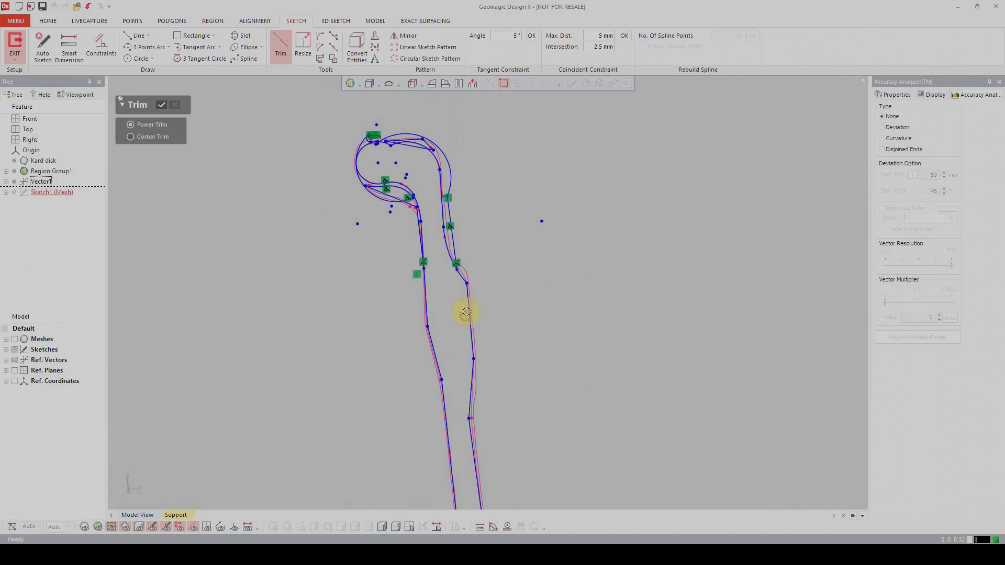
left_click(453, 230)
left_click(450, 178)
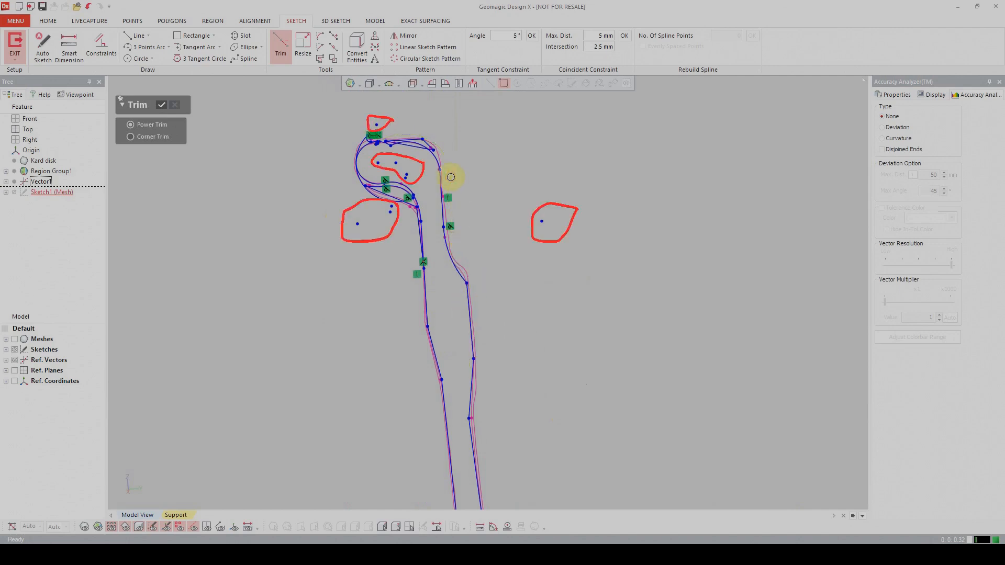
left_click(432, 151)
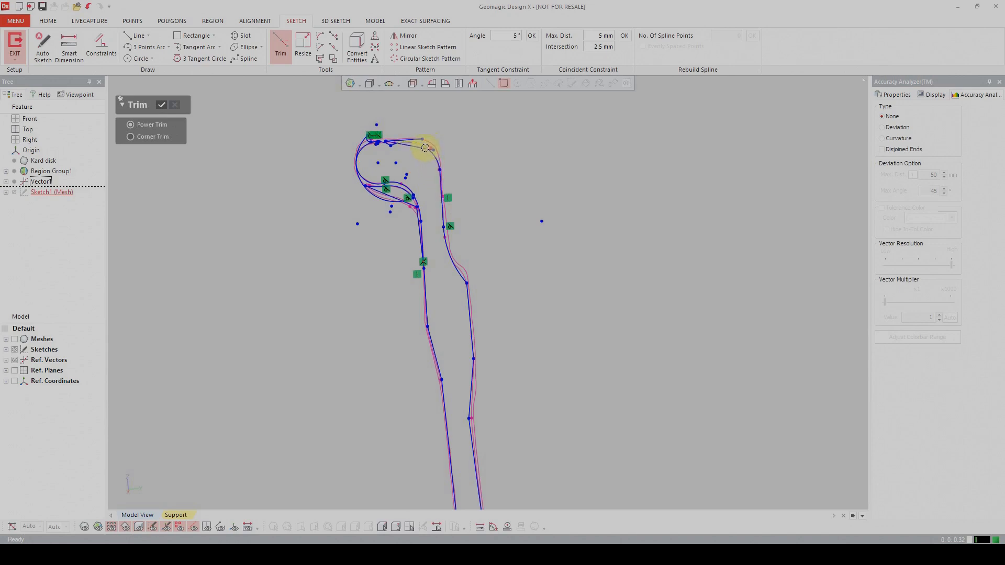
left_click(419, 140)
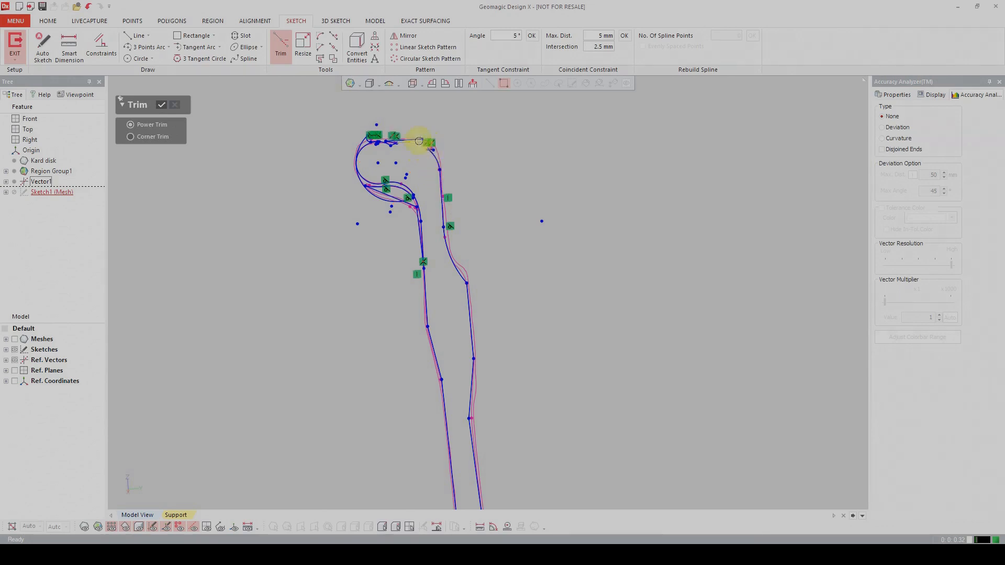
Trim the stray and duplicate arcs beneath the hooked lip of the upper rim and close the Trim command.
left_click(376, 191)
left_click(390, 203)
left_click(407, 205)
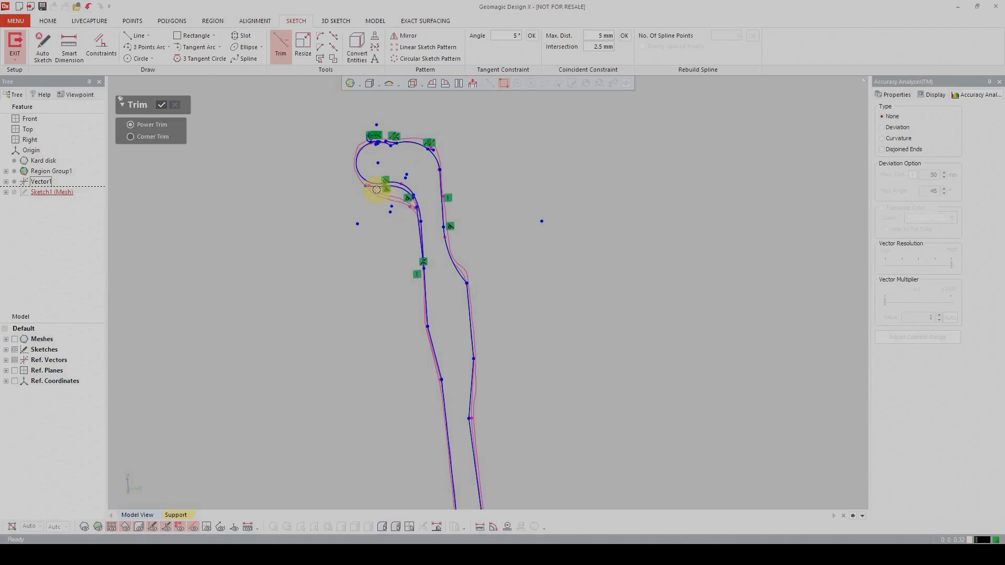
left_click(397, 189)
scroll(381, 170, "up", 3)
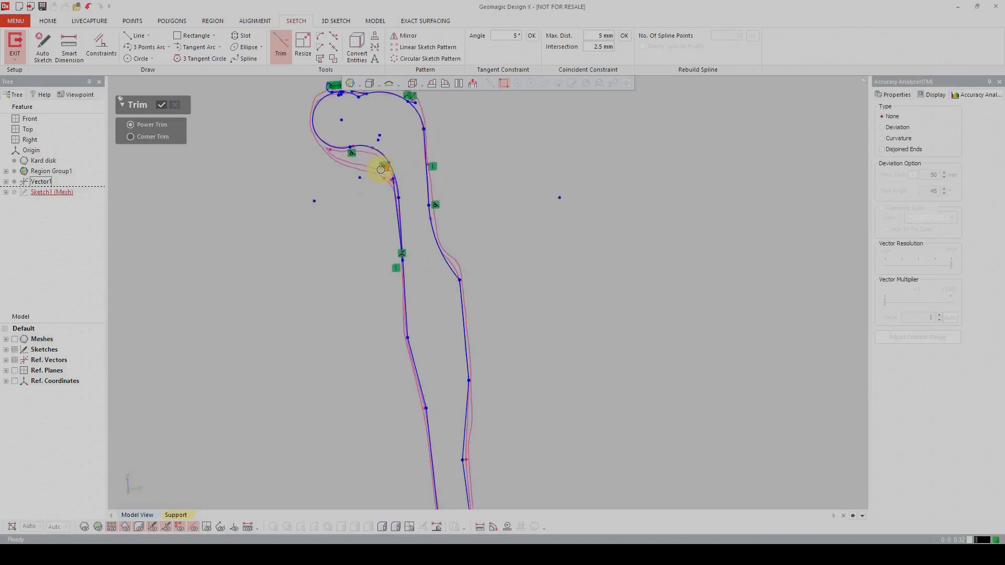
middle_click_drag(372, 132, 466, 312)
scroll(466, 313, "up", 5)
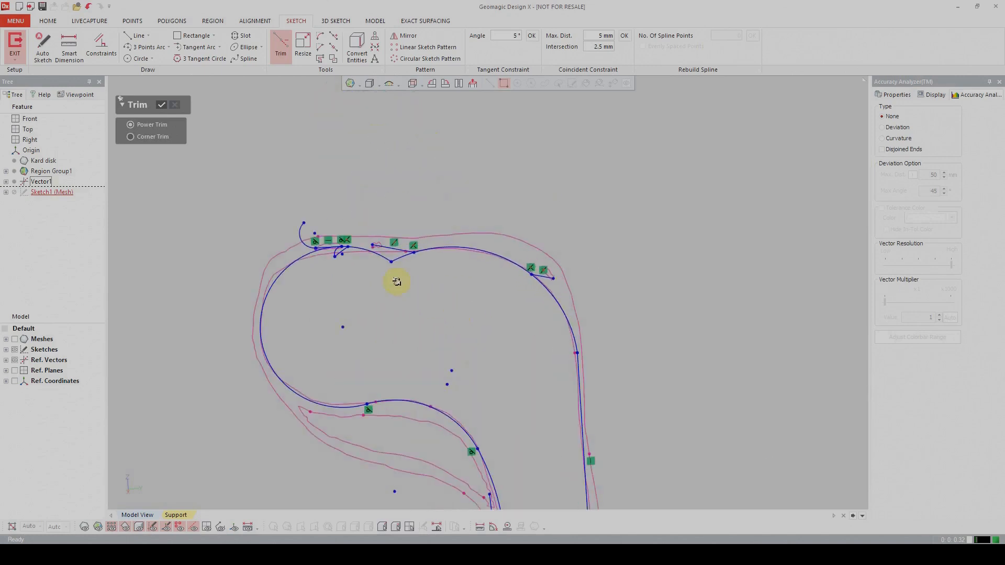
middle_click_drag(395, 256, 337, 165)
scroll(337, 165, "down", 5)
key("Escape")
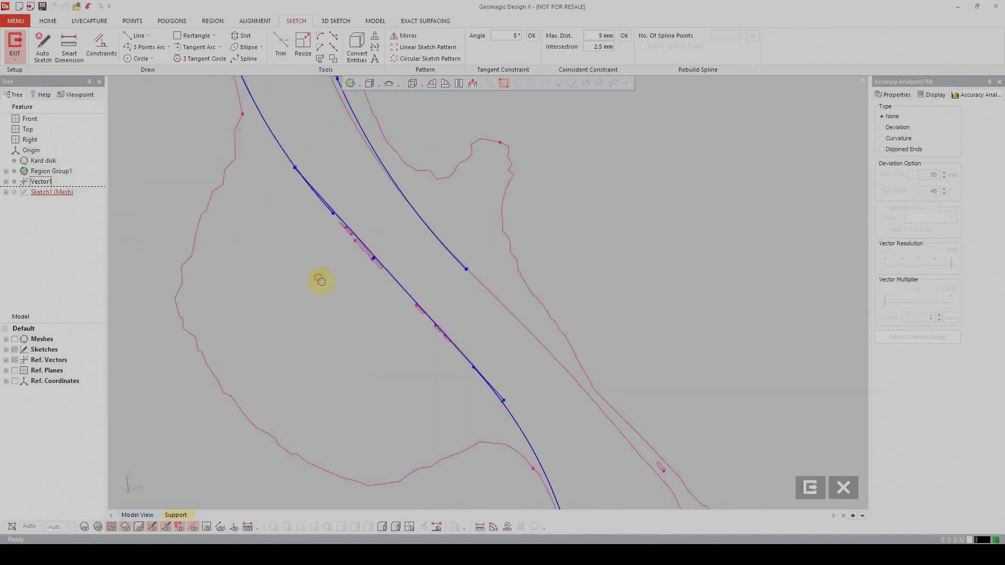
Bridge the open gaps in the profile with straight lines and a three-point arc.
left_click(128, 37)
middle_click_drag(474, 223, 469, 341)
left_click(135, 35)
left_click(704, 279)
left_click(144, 47)
scroll(433, 278, "down", 3)
left_click(429, 276)
left_click(544, 282)
left_click(134, 36)
key("Escape")
Display the disjoined ends, then reposition the open curve end at the upper rim's corner and trim the excess there.
left_click(907, 149)
scroll(267, 164, "up", 5)
left_click_drag(267, 164, 231, 172)
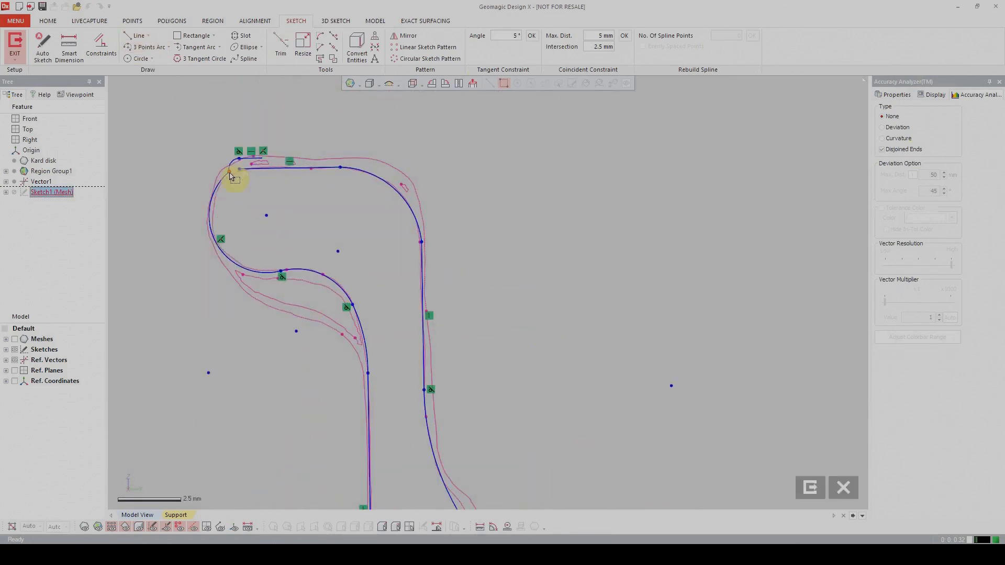
left_click(280, 46)
left_click(233, 168)
key("Escape")
Inspect the whole profile, from the upper rim to the lower flange, for remaining disjoined ends.
scroll(202, 136, "up", 2)
middle_click_drag(450, 418, 489, 246)
scroll(489, 247, "up", 5)
scroll(498, 245, "down", 6)
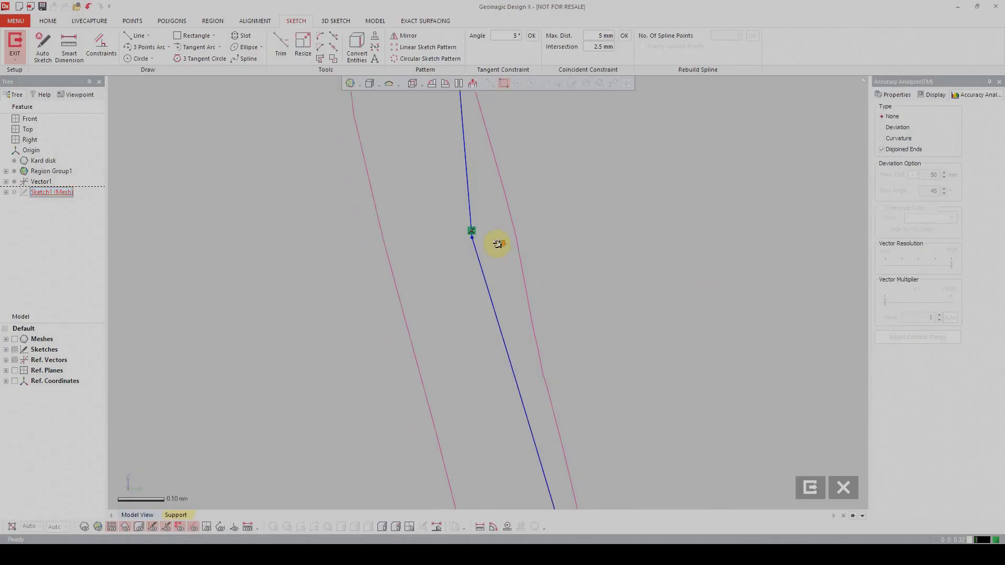
scroll(549, 321, "down", 5)
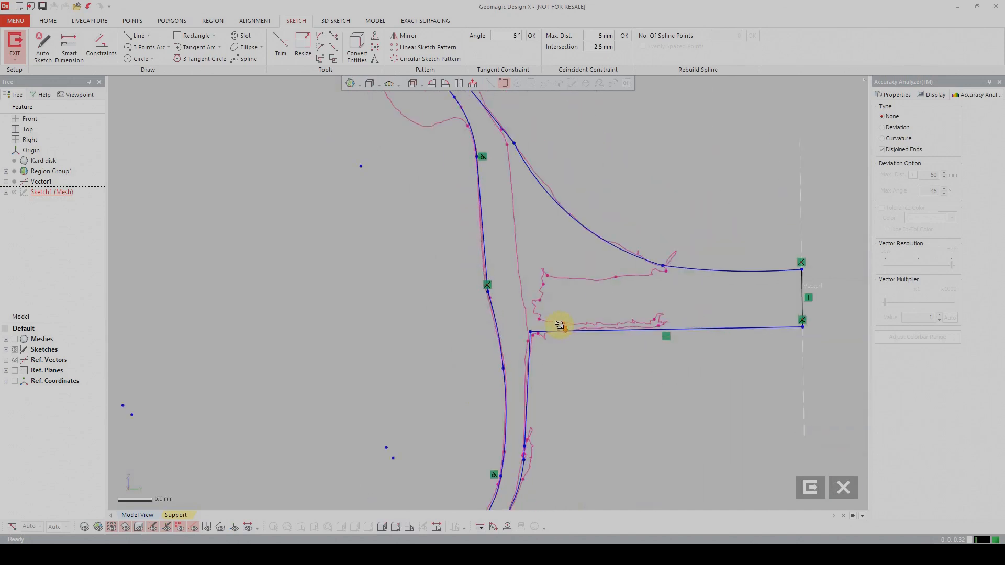
scroll(561, 337, "down", 3)
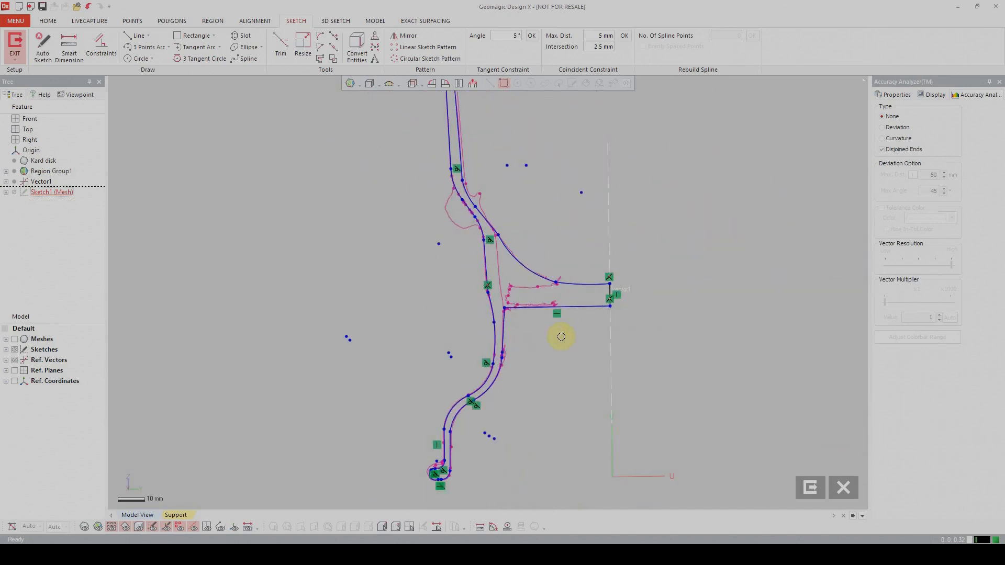
scroll(561, 337, "down", 3)
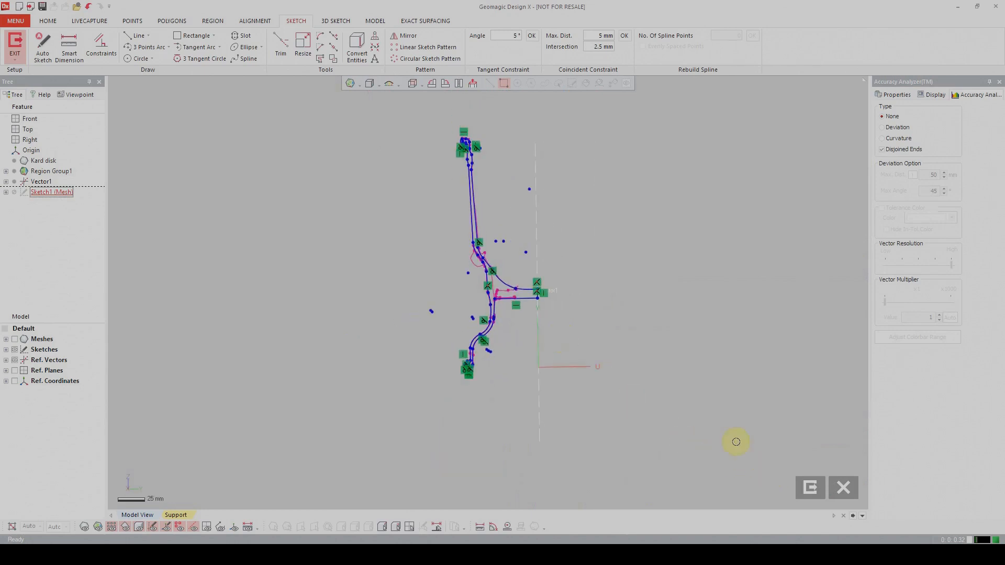
scroll(676, 412, "up", 2)
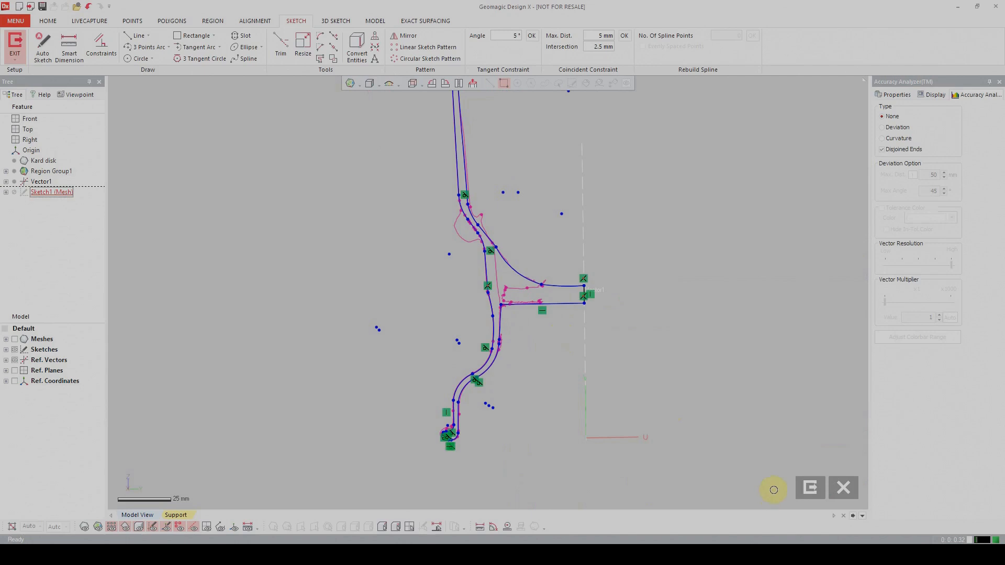
Finish the mesh sketch and revolve its closed profile 360° in one direction about Vector1 into a solid.
left_click(807, 487)
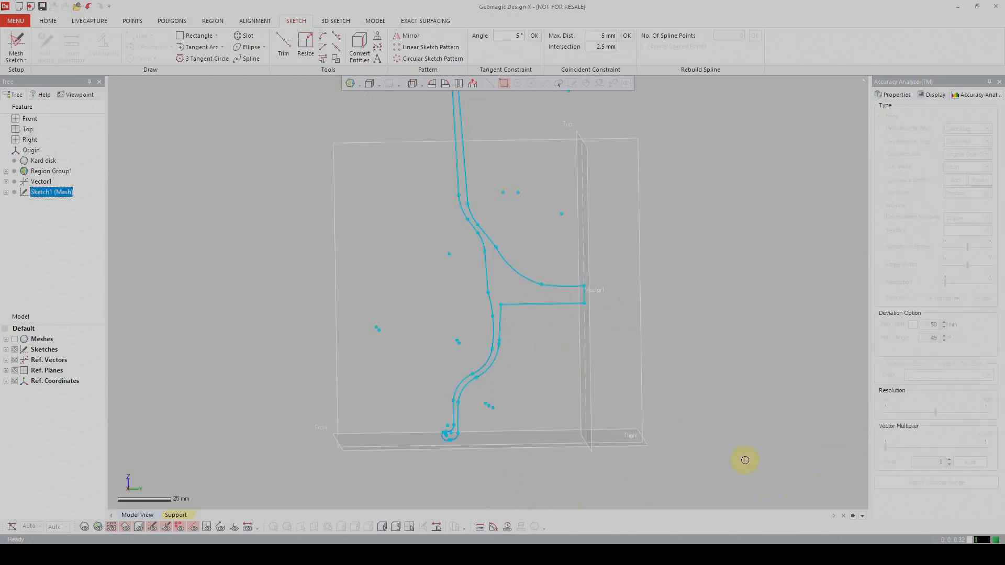
mouse_move(229, 213)
right_mouse_down()
mouse_move(245, 202)
mouse_move(323, 243)
mouse_move(364, 233)
mouse_move(282, 202)
mouse_move(256, 229)
right_mouse_up()
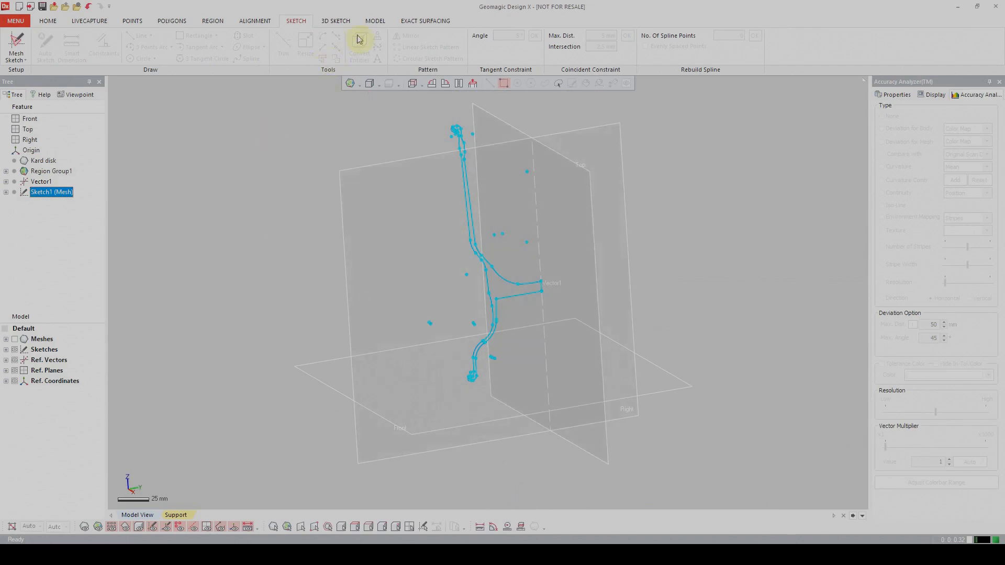
left_click(375, 21)
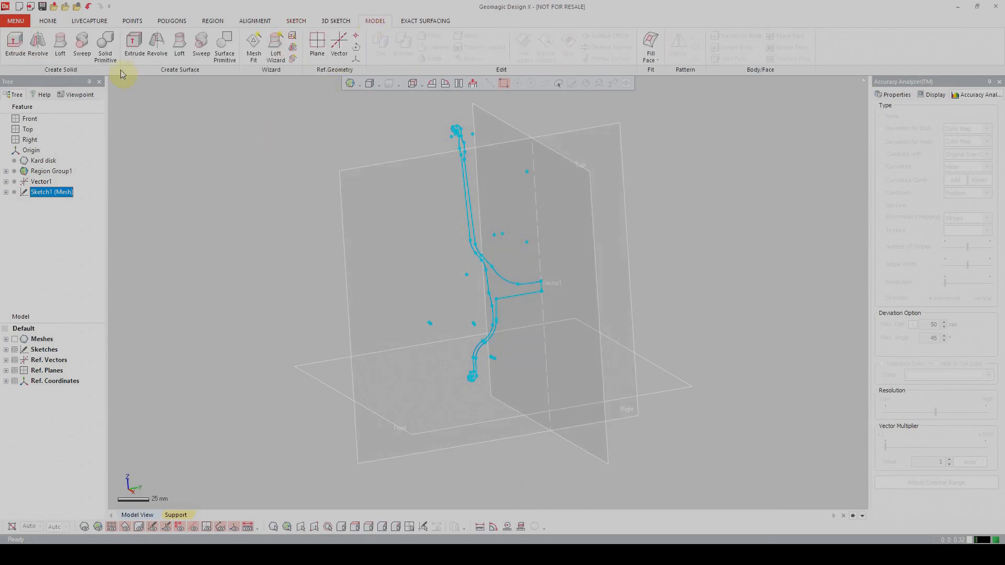
left_click(42, 51)
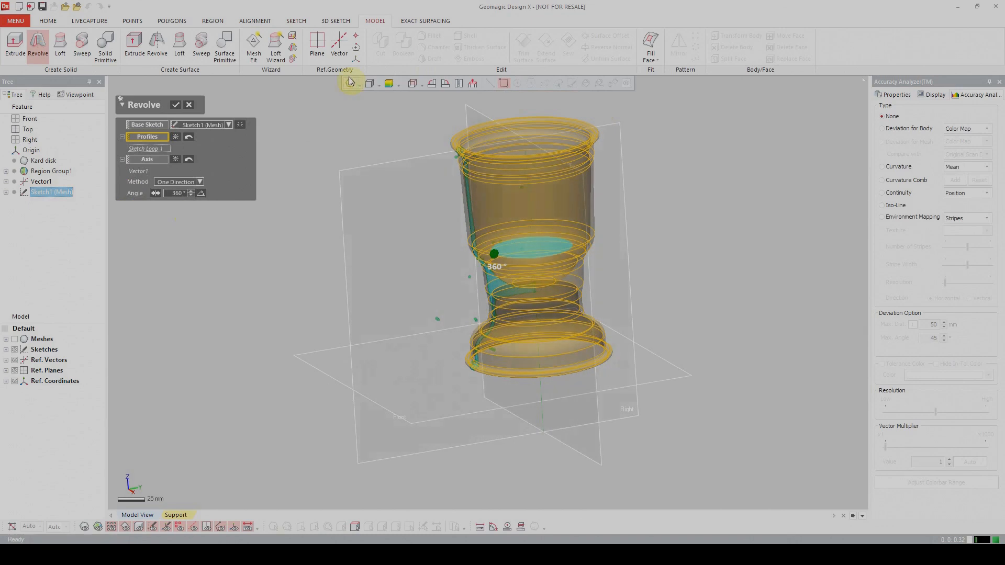
right_click_drag(351, 101, 369, 182)
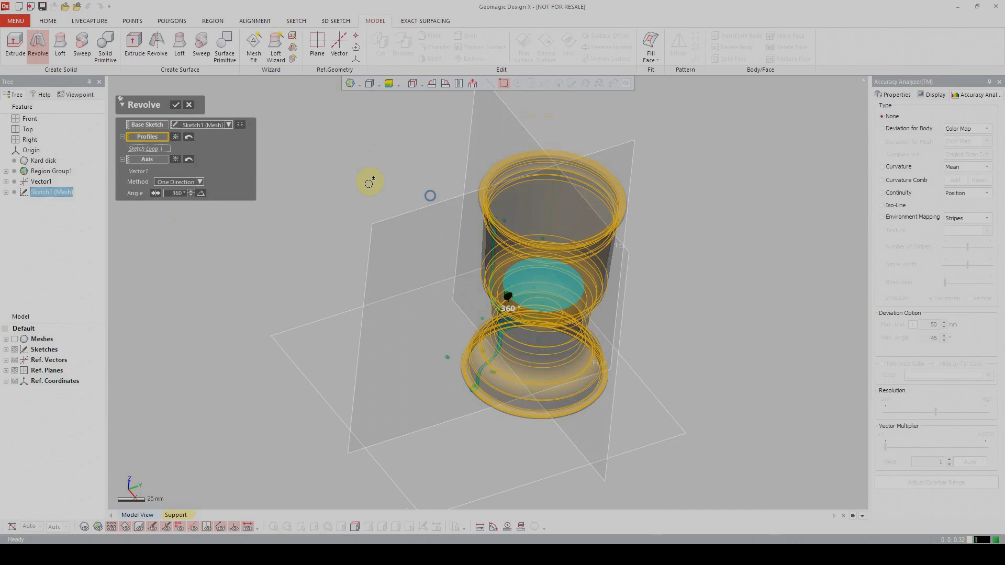
left_click(175, 104)
right_click_drag(288, 196, 367, 304)
scroll(526, 382, "up", 3)
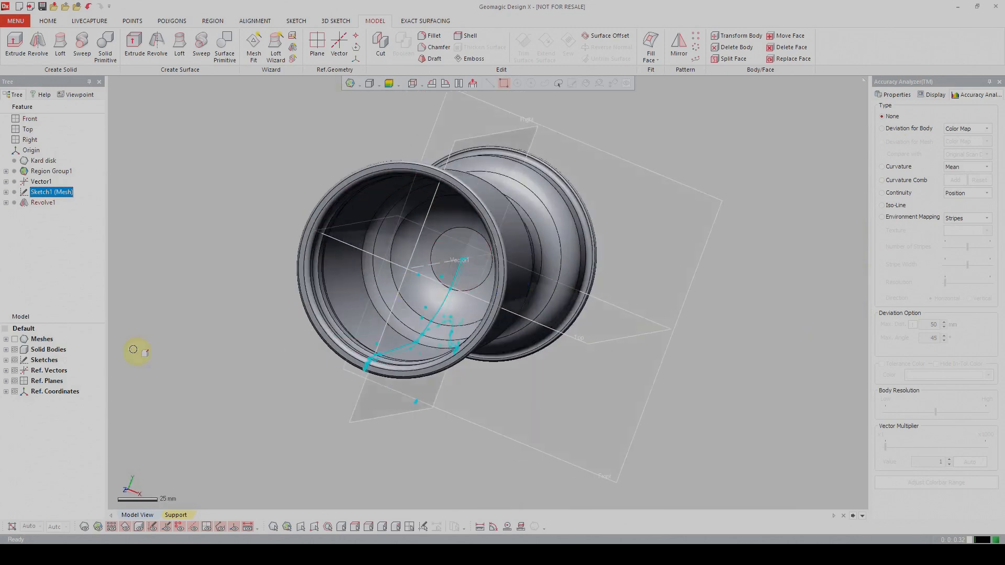
Show the scan mesh to compare it with the revolved body, and hide the solid bodies.
left_click(44, 160)
left_click(15, 340)
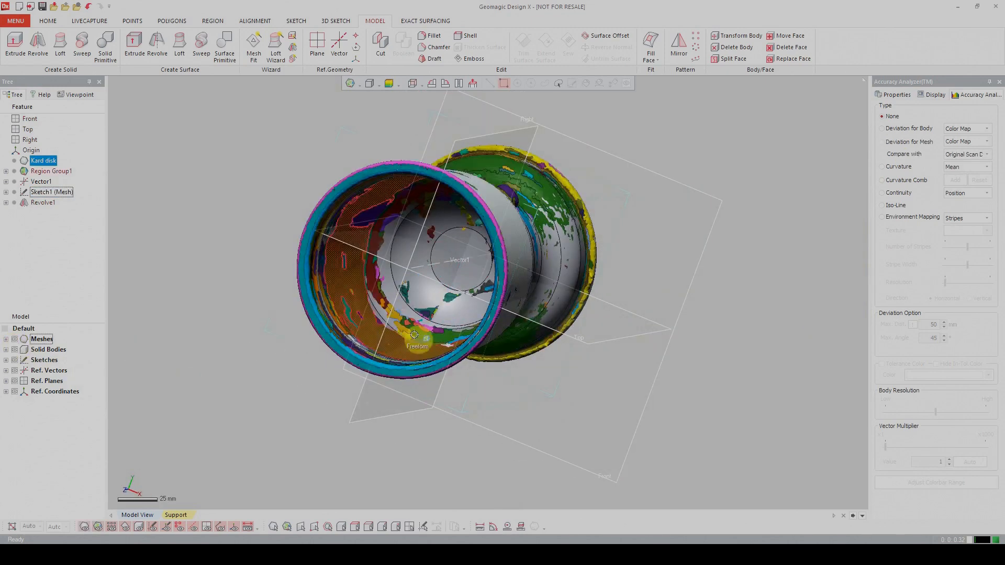
mouse_move(458, 241)
right_mouse_down()
mouse_move(400, 268)
mouse_move(464, 246)
mouse_move(469, 335)
mouse_move(433, 321)
mouse_move(523, 368)
right_mouse_up()
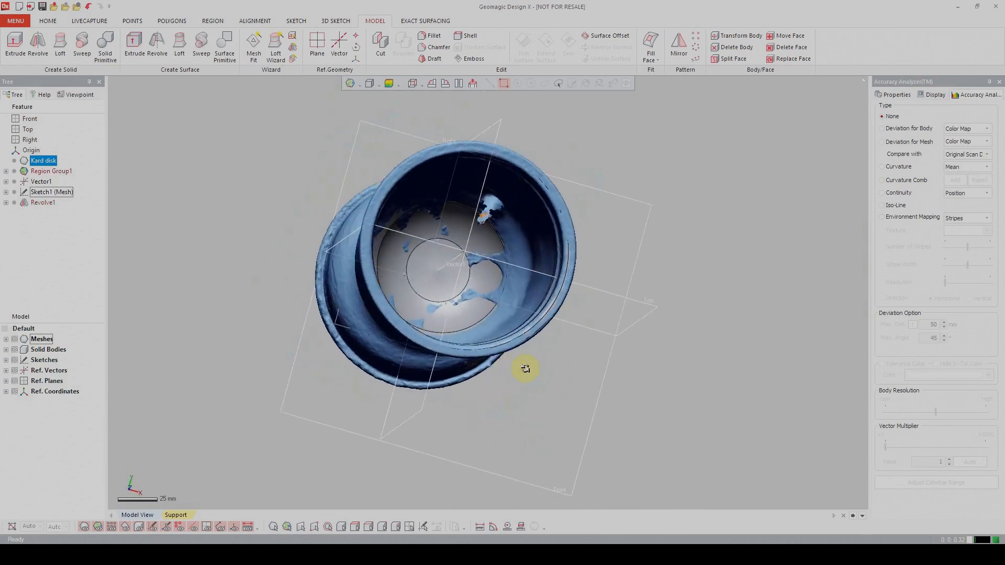
left_click(15, 350)
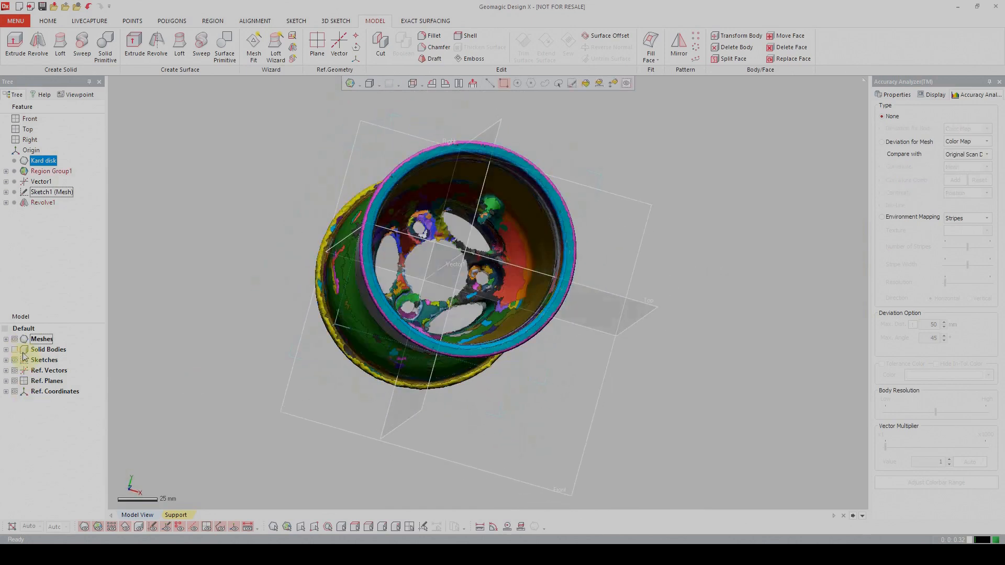
mouse_move(469, 275)
right_mouse_down()
mouse_move(410, 288)
mouse_move(473, 283)
mouse_move(285, 316)
mouse_move(339, 289)
mouse_move(228, 305)
mouse_move(561, 265)
mouse_move(354, 278)
mouse_move(359, 228)
mouse_move(513, 342)
mouse_move(458, 343)
mouse_move(456, 374)
mouse_move(433, 354)
mouse_move(353, 353)
mouse_move(417, 292)
mouse_move(384, 312)
mouse_move(411, 298)
mouse_move(386, 294)
right_mouse_up()
left_click(386, 295)
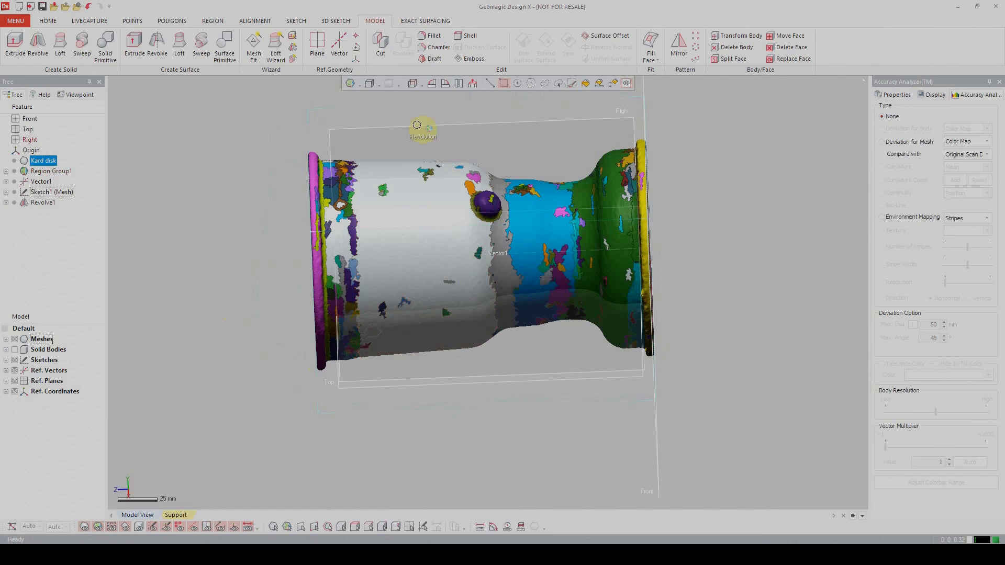
Add a reference plane offset 211 mm from the Front plane, at the wheel's far rim.
left_click(318, 44)
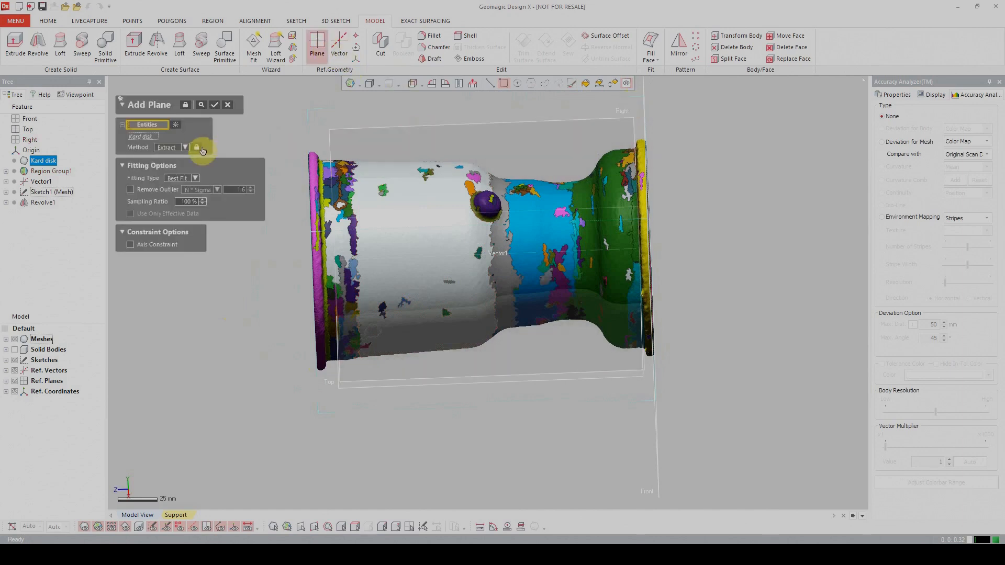
left_click(185, 148)
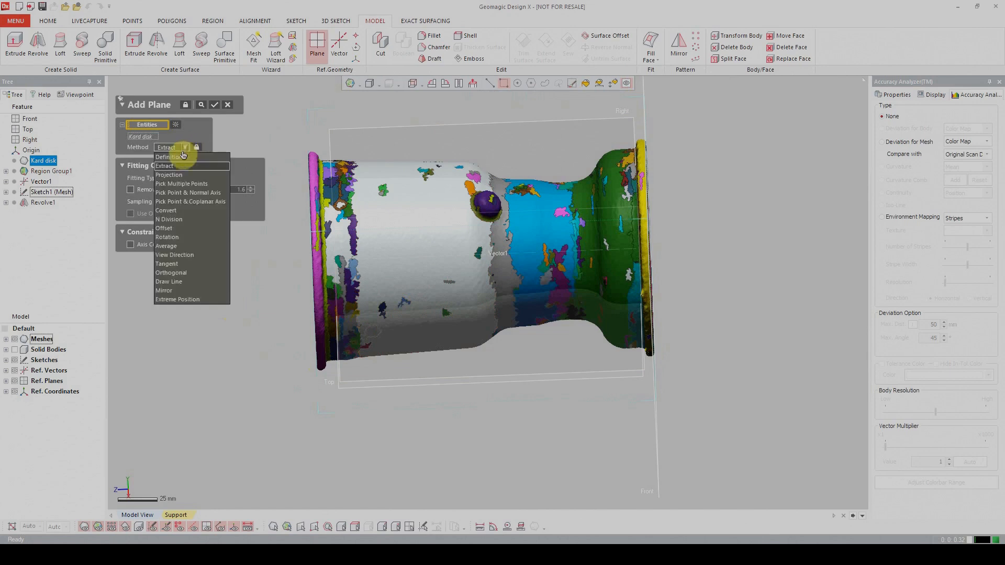
left_click(186, 229)
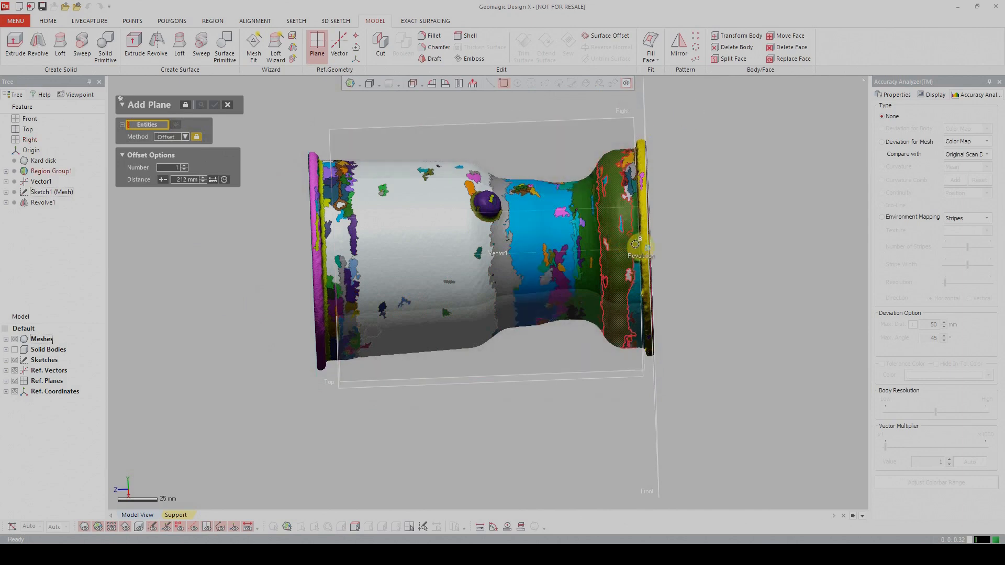
left_click(642, 104)
left_click_drag(317, 303, 313, 301)
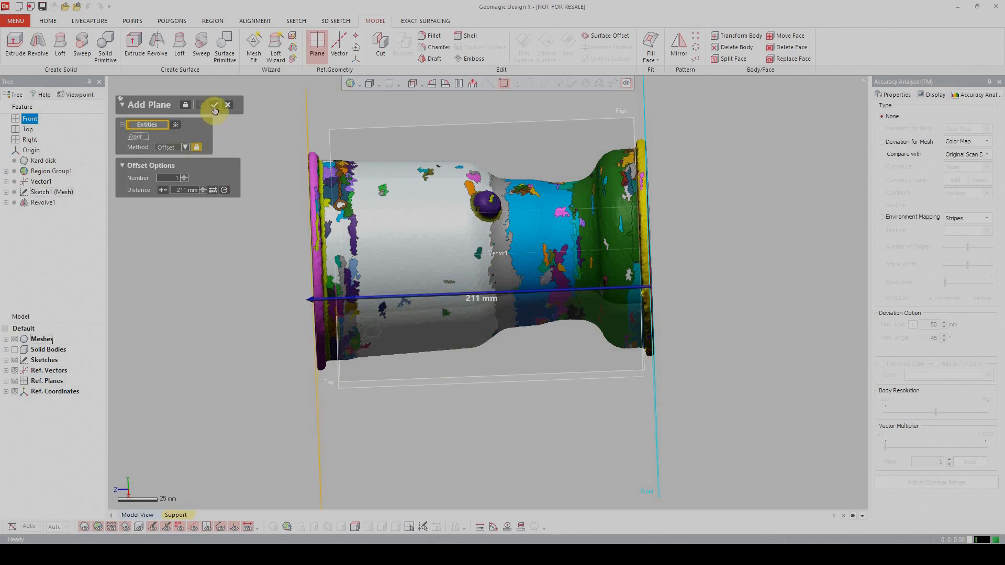
left_click(214, 106)
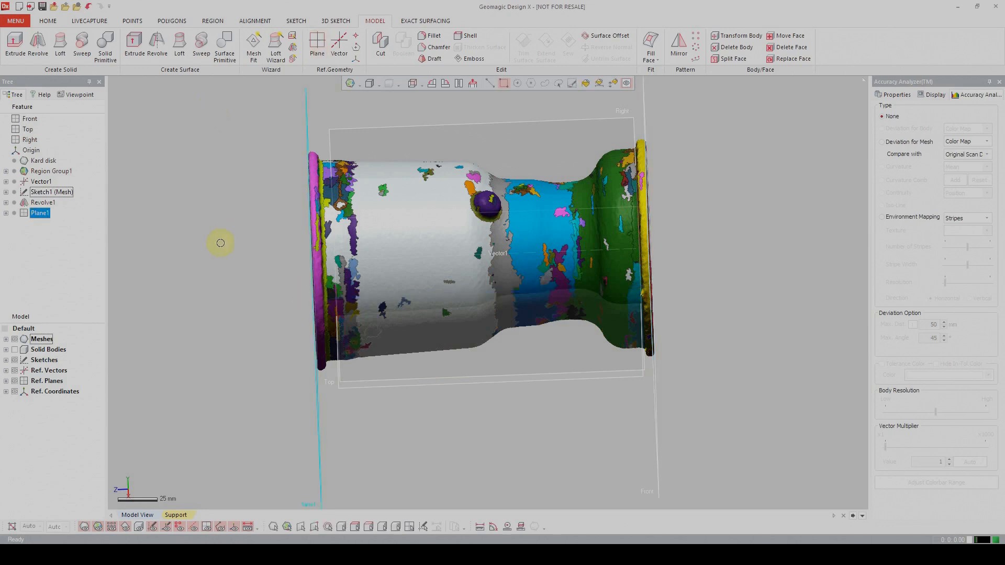
Start a planar mesh sketch based on Plane1, with the section offset 138.5 mm through the wheel's spoke disc.
scroll(224, 246, "down", 3)
right_click_drag(234, 226, 350, 241)
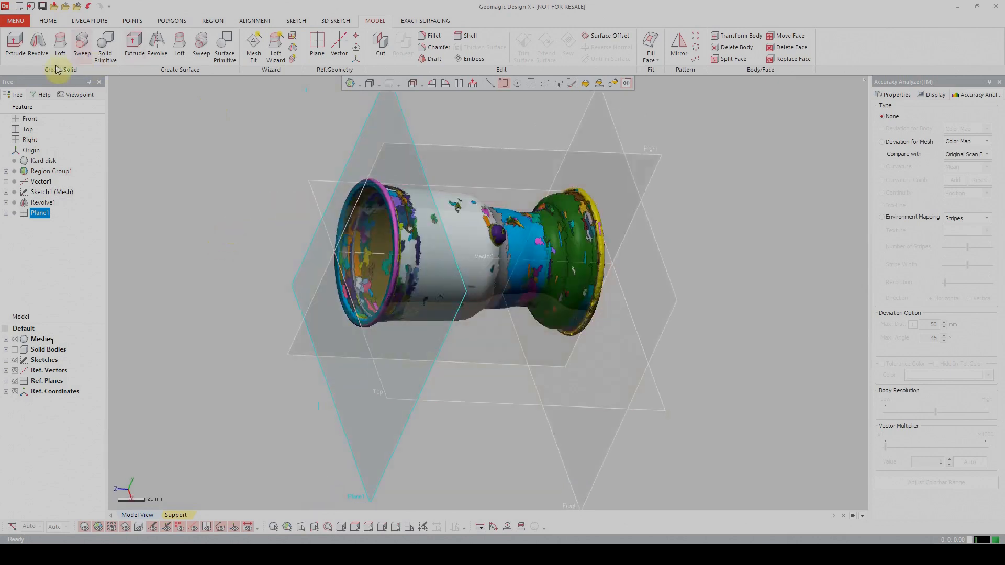
left_click(293, 21)
left_click(17, 47)
right_click_drag(346, 181, 299, 185)
left_click_drag(322, 292, 466, 287)
scroll(469, 286, "up", 5)
right_click_drag(474, 299, 467, 347)
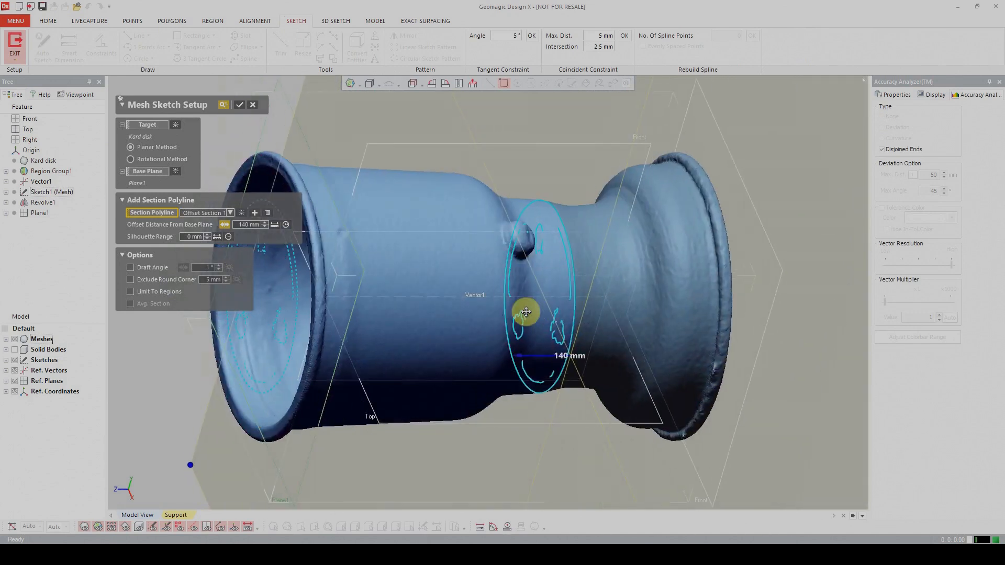
scroll(410, 379, "down", 2)
right_click_drag(416, 367, 514, 348)
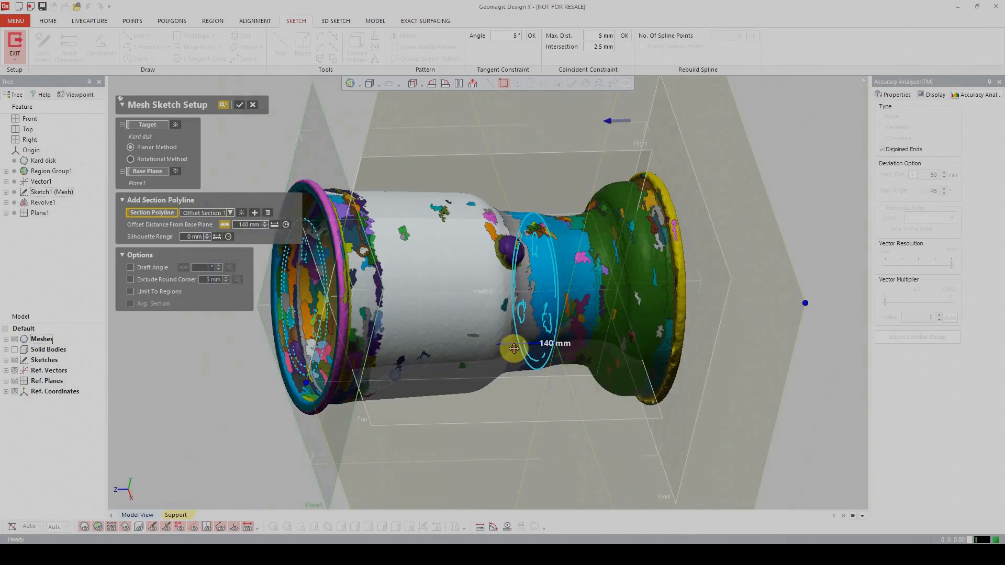
mouse_move(505, 345)
left_mouse_down()
mouse_move(520, 344)
mouse_move(478, 332)
mouse_move(503, 345)
left_mouse_up()
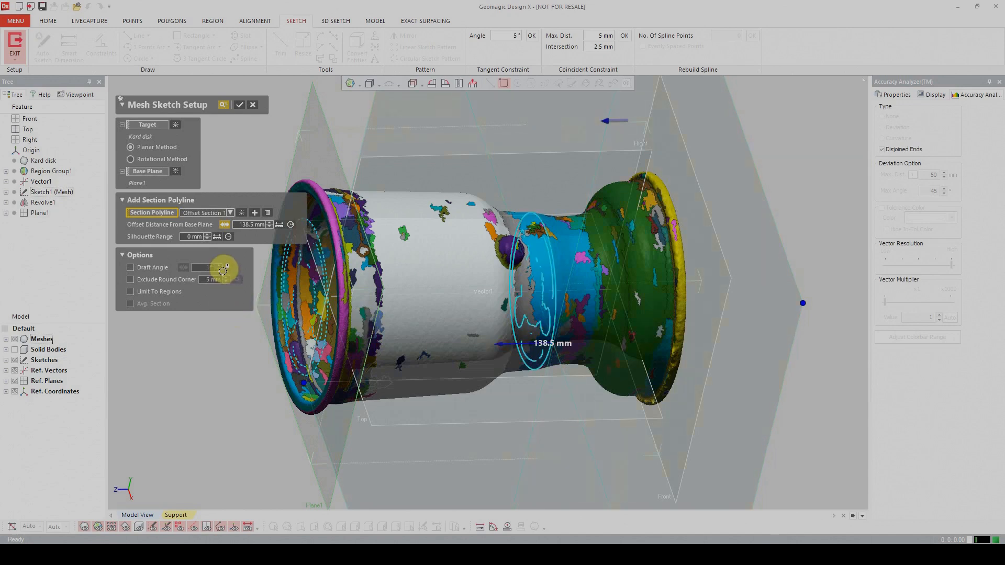
Set the section's silhouette range to 21 mm and accept the mesh sketch setup.
left_click(196, 240)
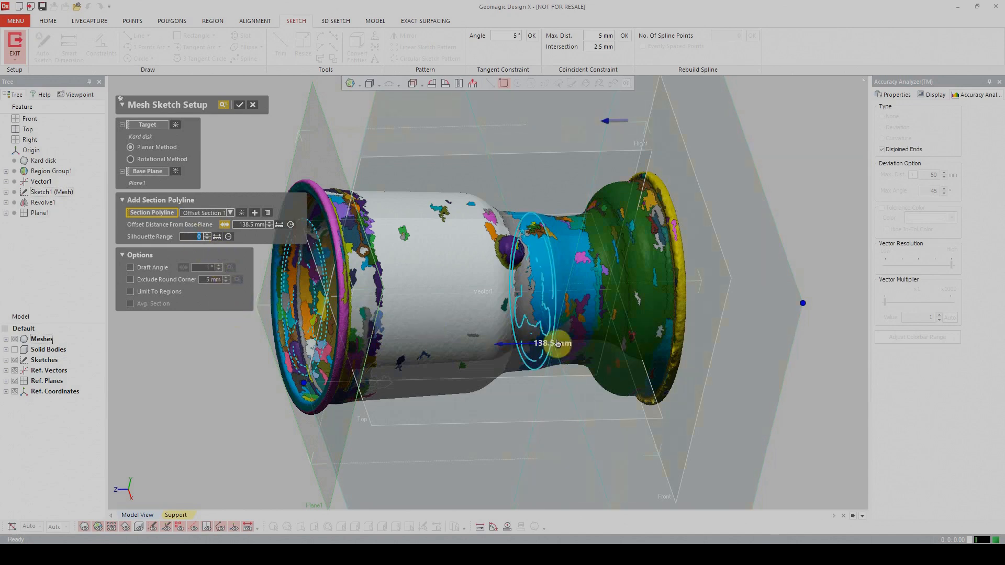
right_click_drag(539, 359, 612, 146)
left_click_drag(612, 146, 575, 153)
right_click_drag(575, 153, 648, 314)
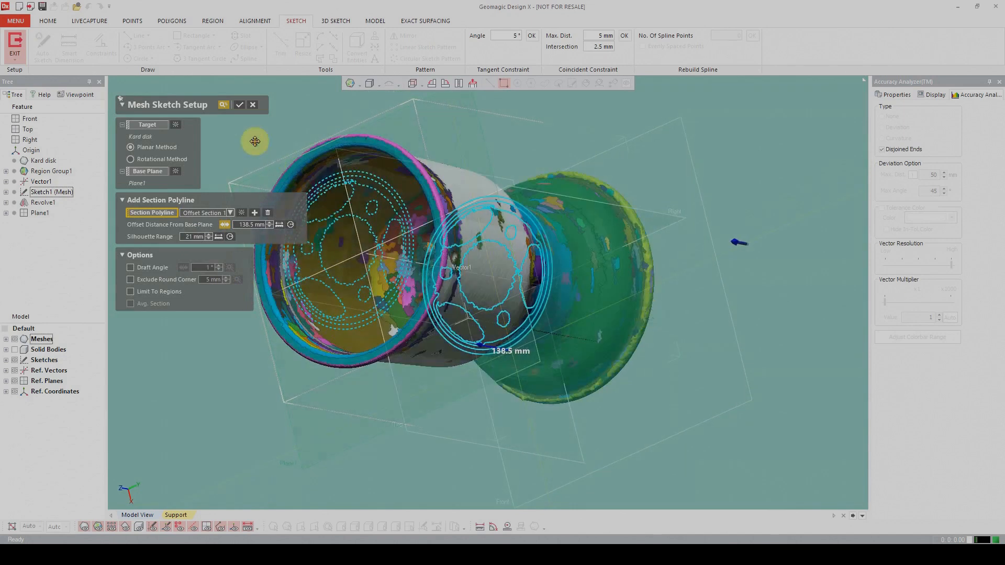
left_click(239, 104)
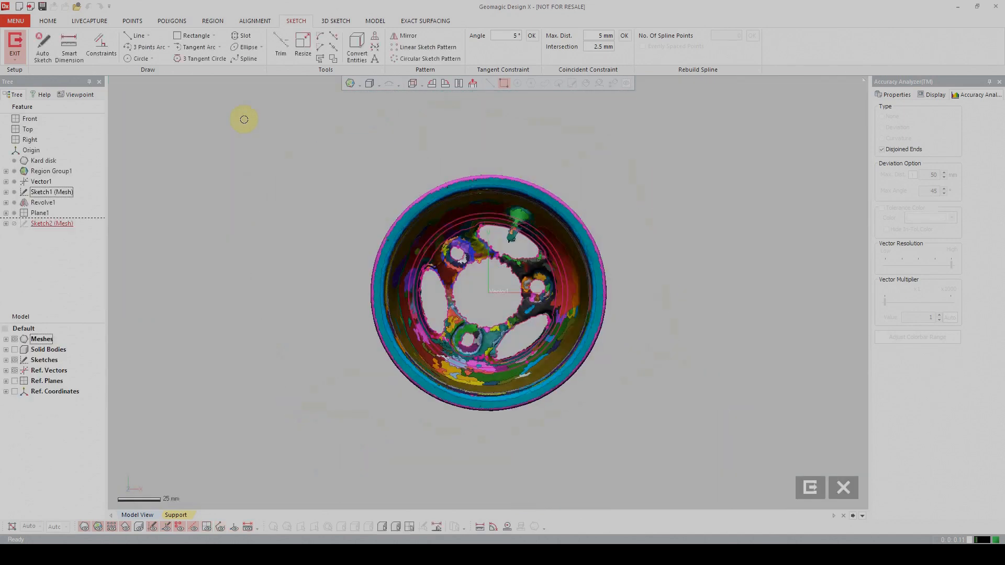
Hide the meshes and fit an ellipse to the section polyline of the upper elongated cutout.
left_click(15, 339)
scroll(359, 259, "up", 3)
middle_click_drag(335, 199, 299, 213)
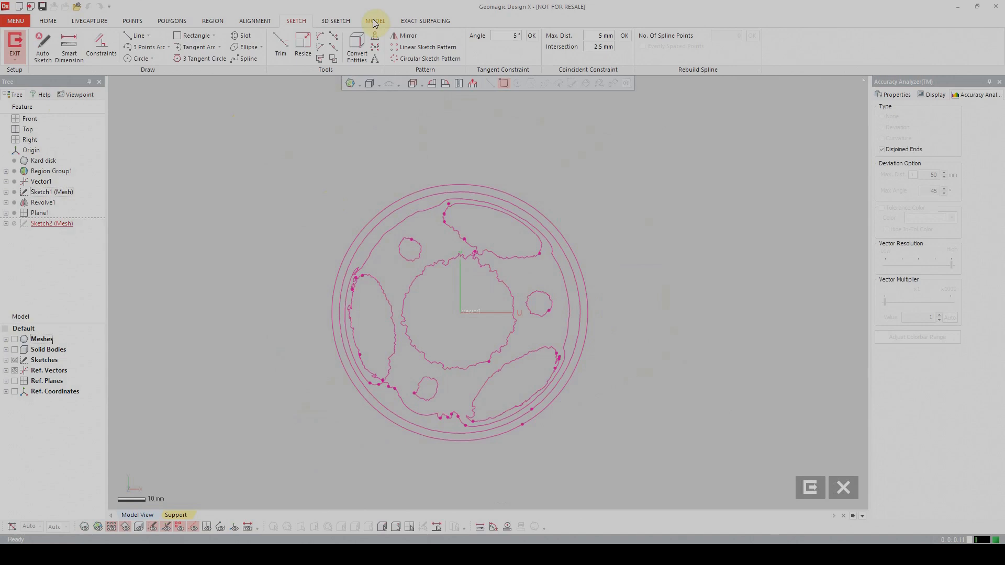
scroll(233, 146, "up", 1)
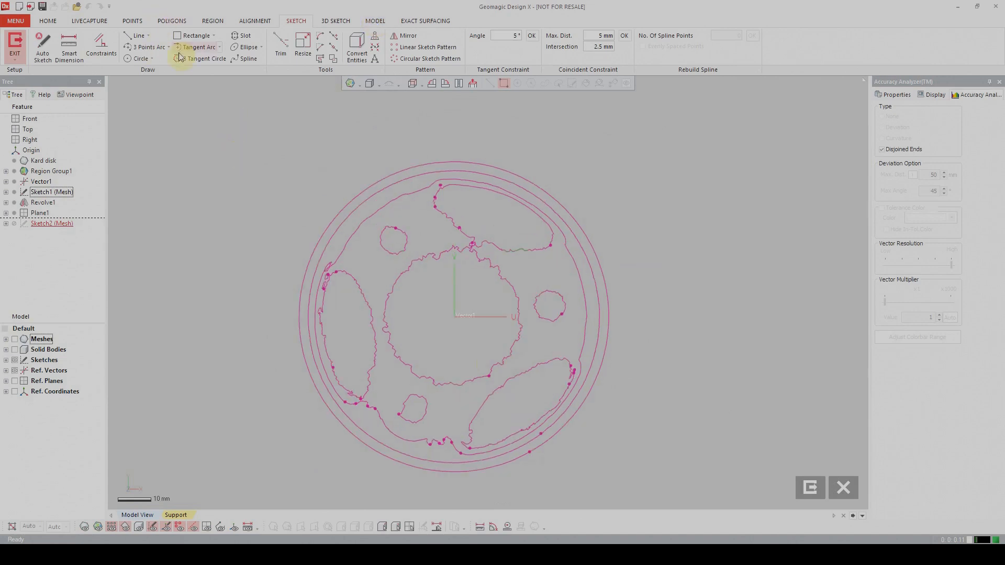
left_click(243, 47)
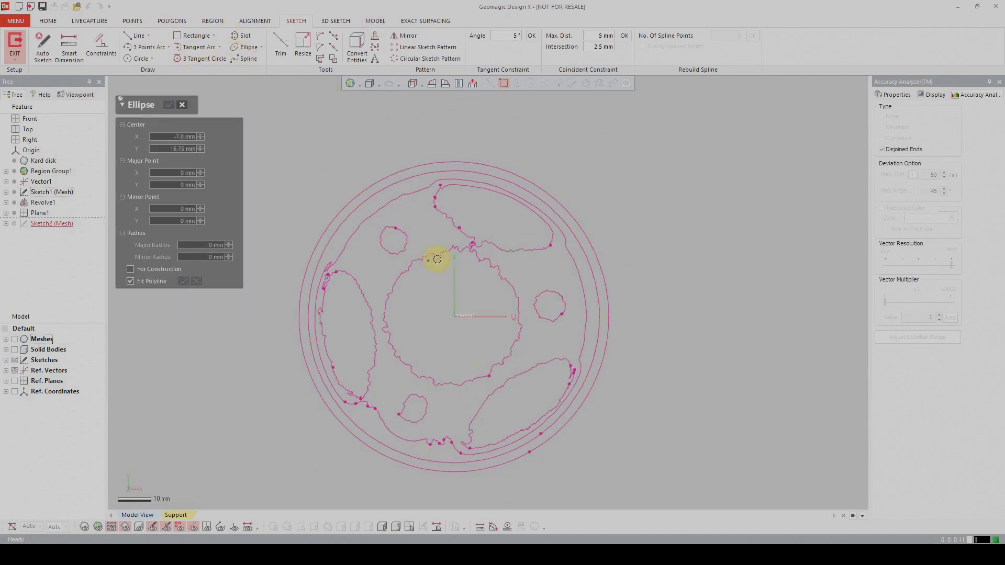
left_click(481, 190)
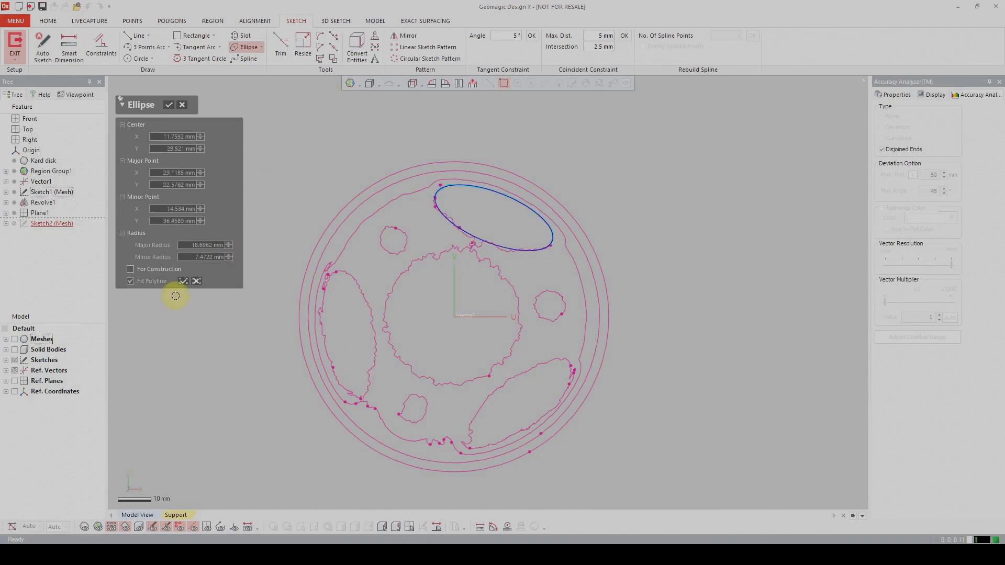
left_click(184, 282)
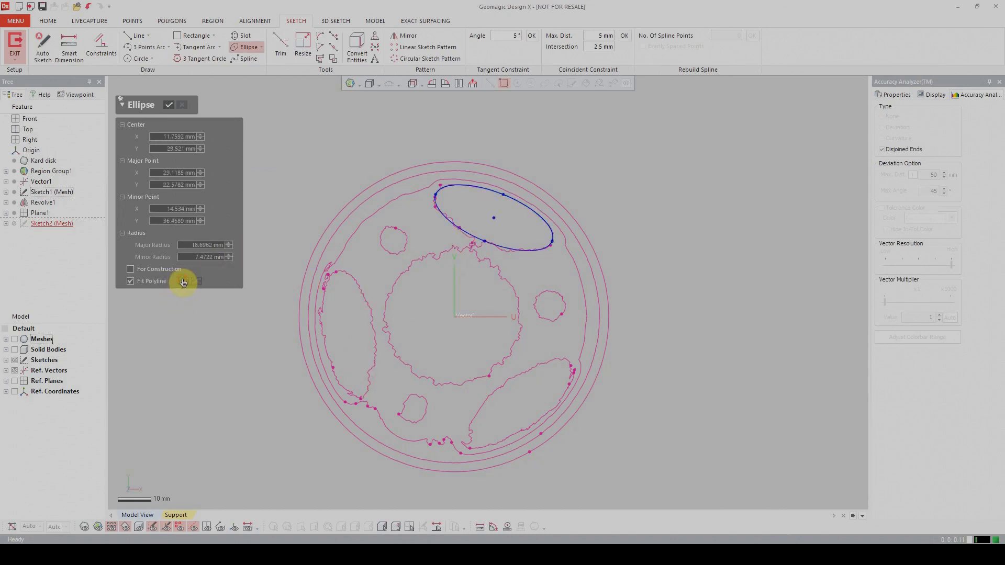
left_click(169, 105)
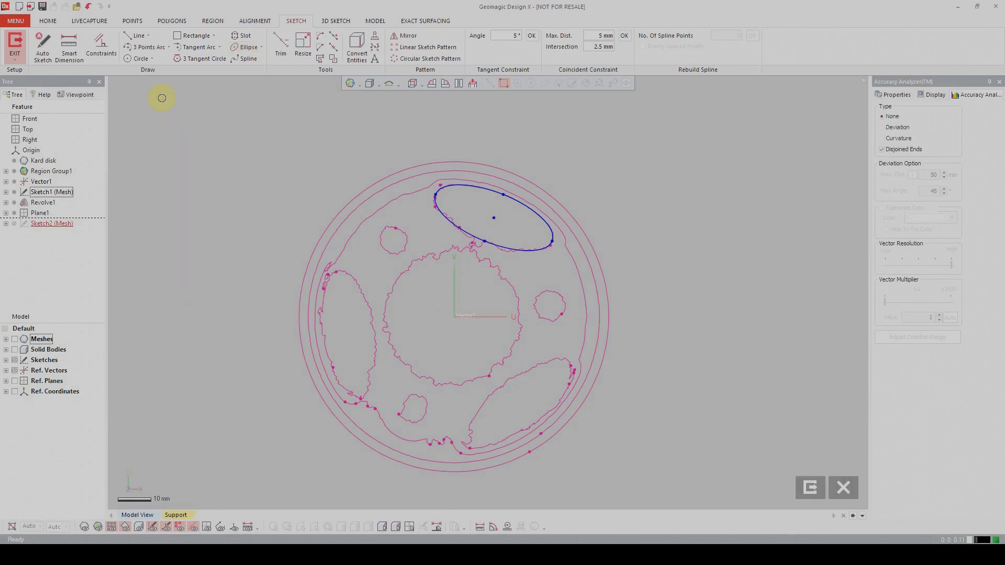
Draw a circle of 18.05 mm radius centred on the origin, just inside the jagged central bore outline.
left_click(139, 59)
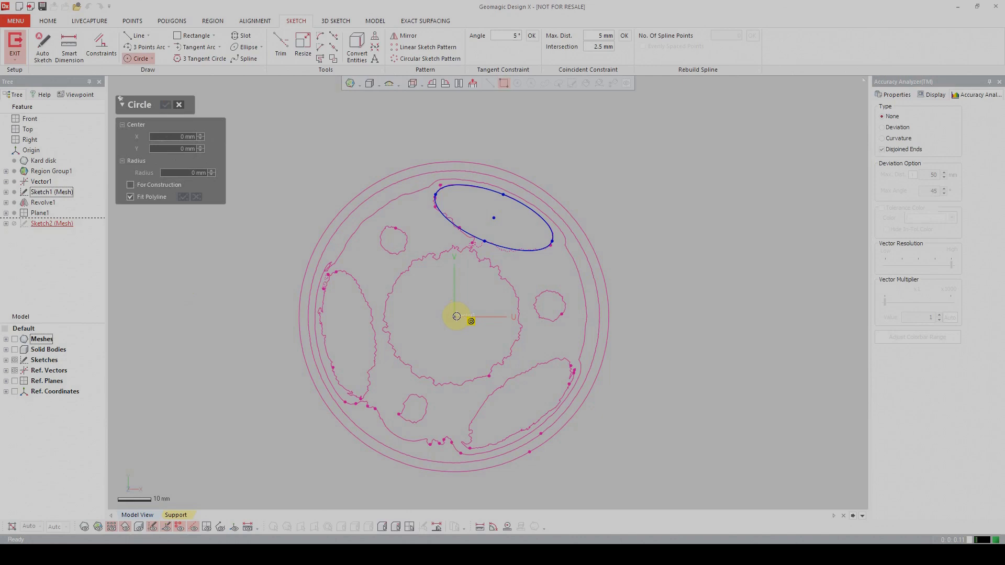
left_click(457, 317)
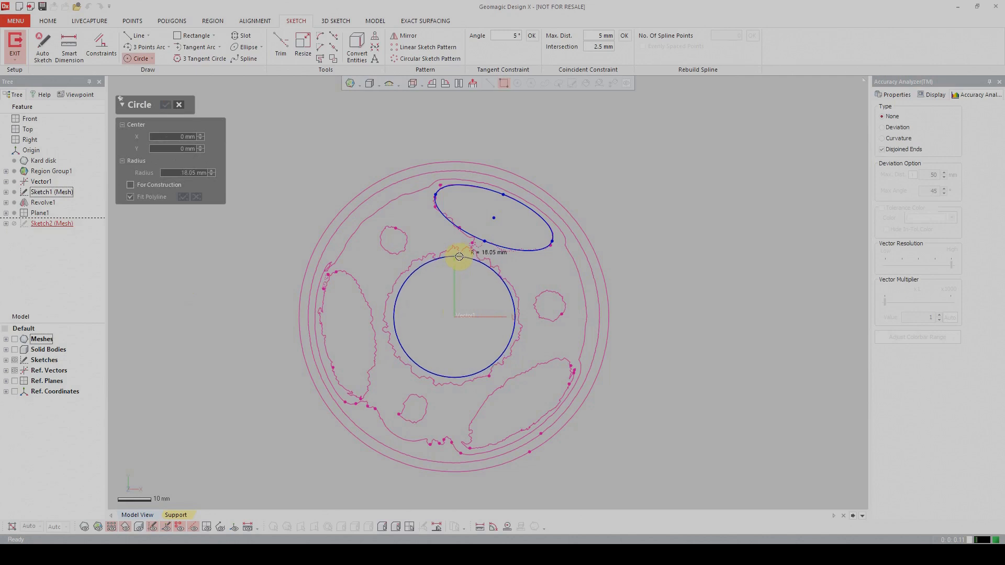
left_click(459, 257)
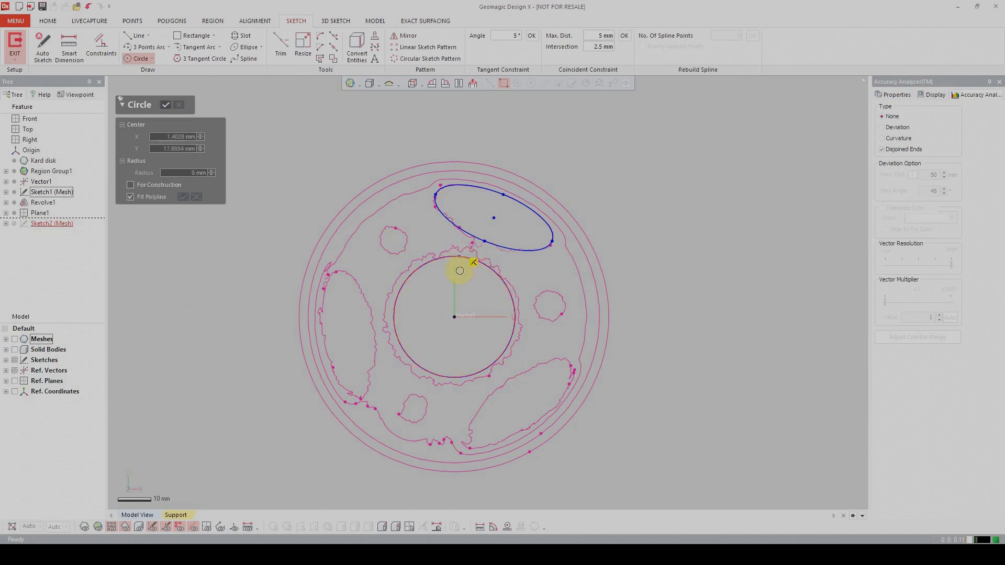
left_click(165, 107)
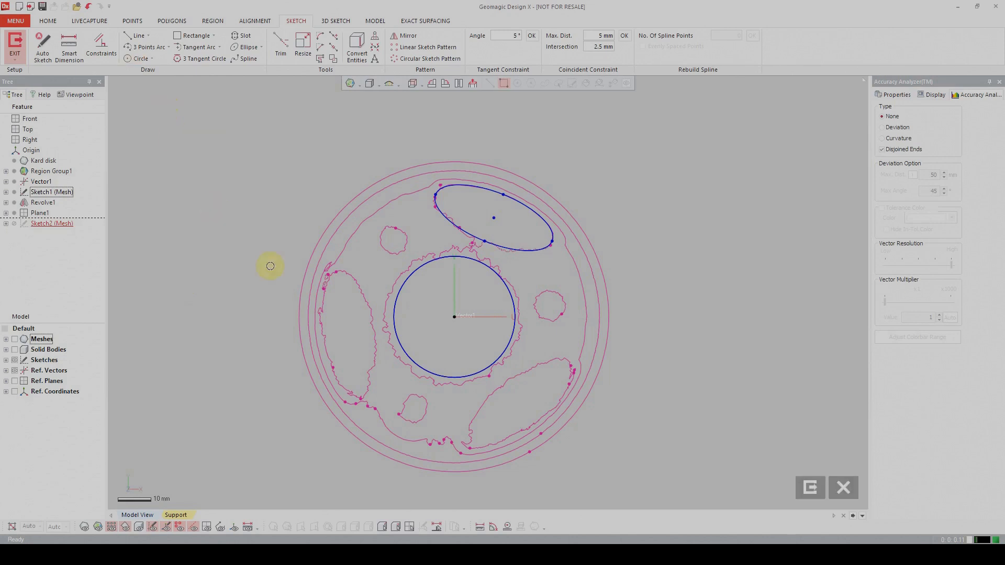
Draw two concentric circles on the lower bolt hole: one matching the hole outline and an outer one of 9.5 mm radius.
left_click(127, 59)
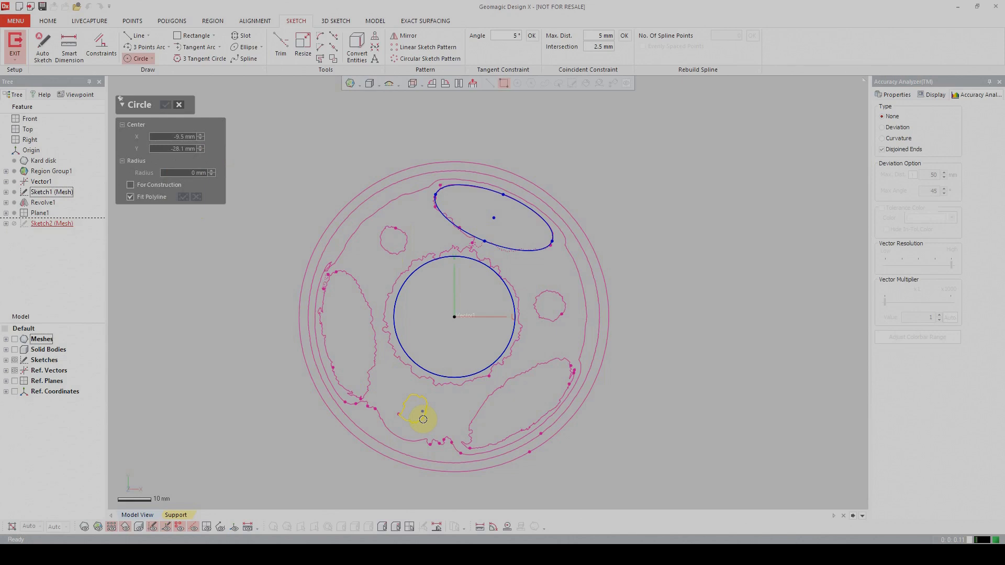
left_click(414, 409)
left_click(425, 404)
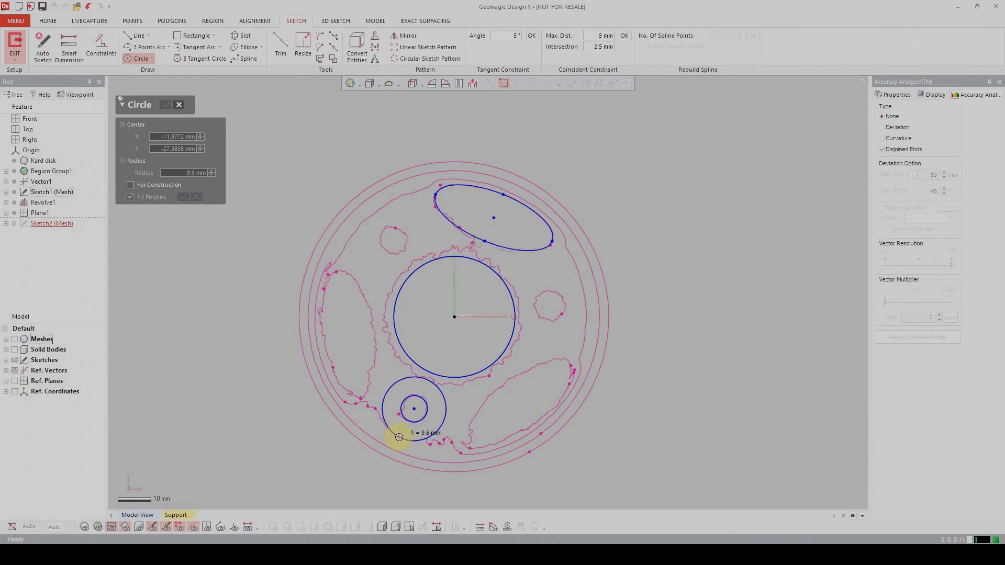
left_click(399, 438)
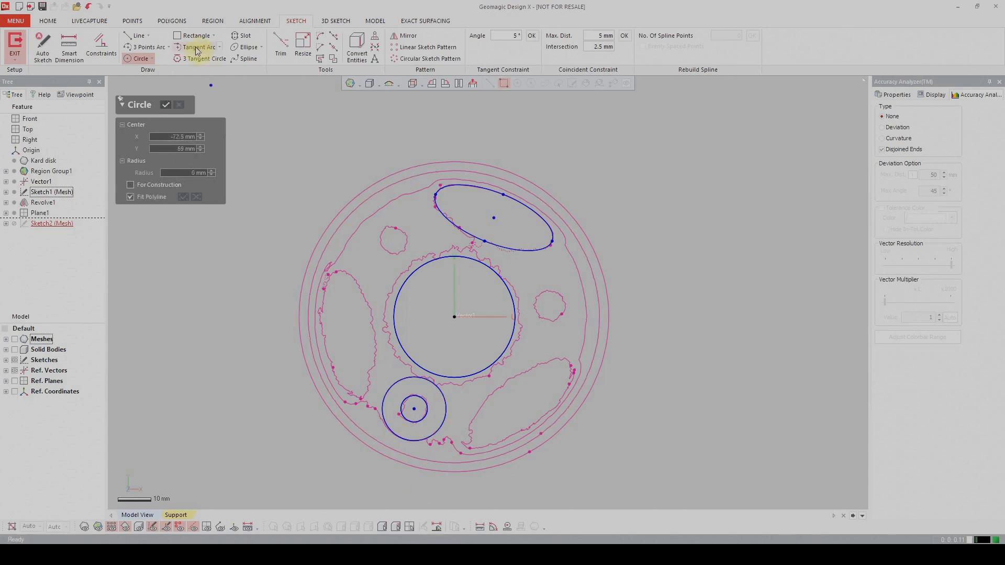
Set up a circular sketch pattern of the upper ellipse with 3 instances over 360°, centred on base point 0 mm, 0 mm.
left_click(166, 105)
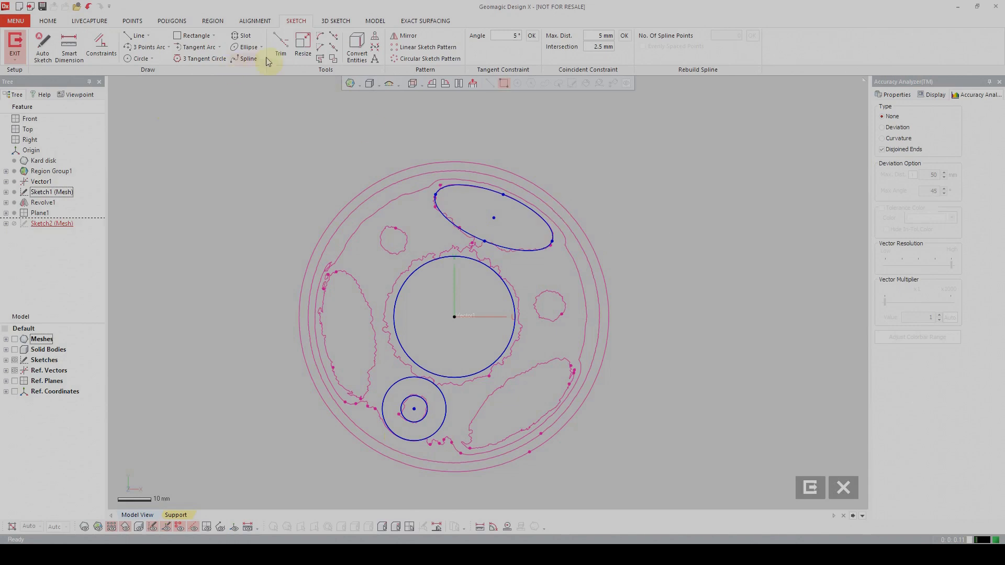
left_click(422, 59)
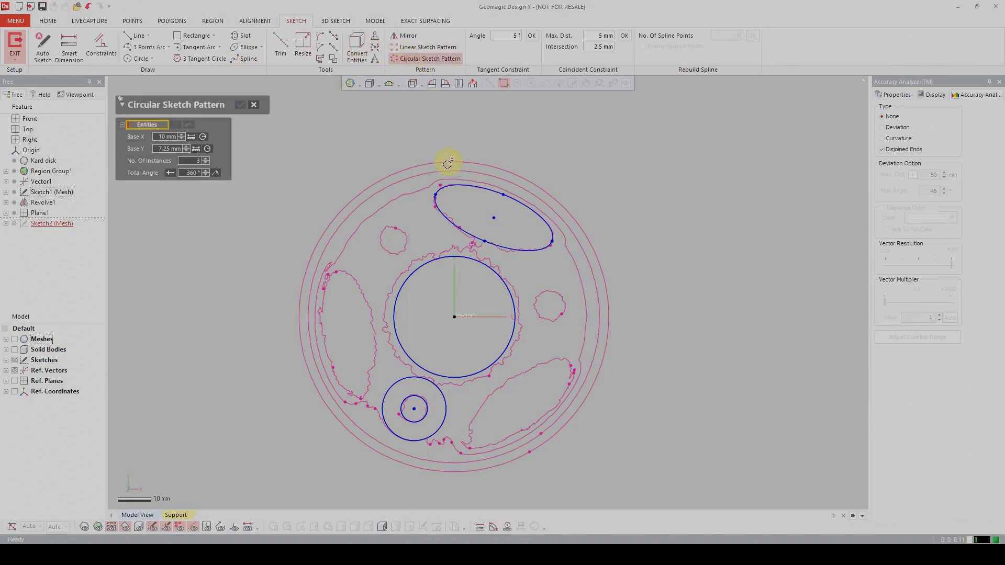
left_click(492, 194)
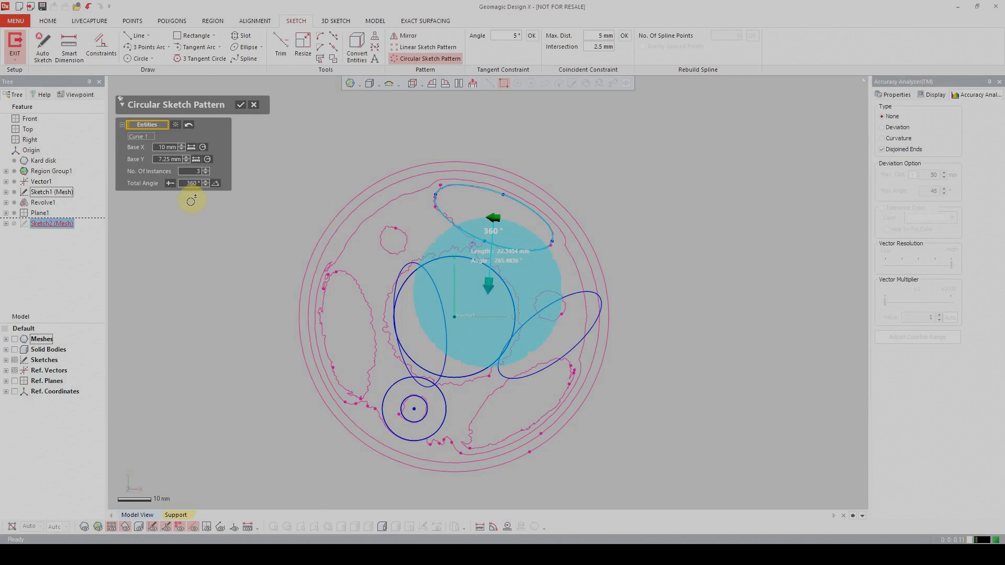
left_click_drag(486, 283, 457, 313)
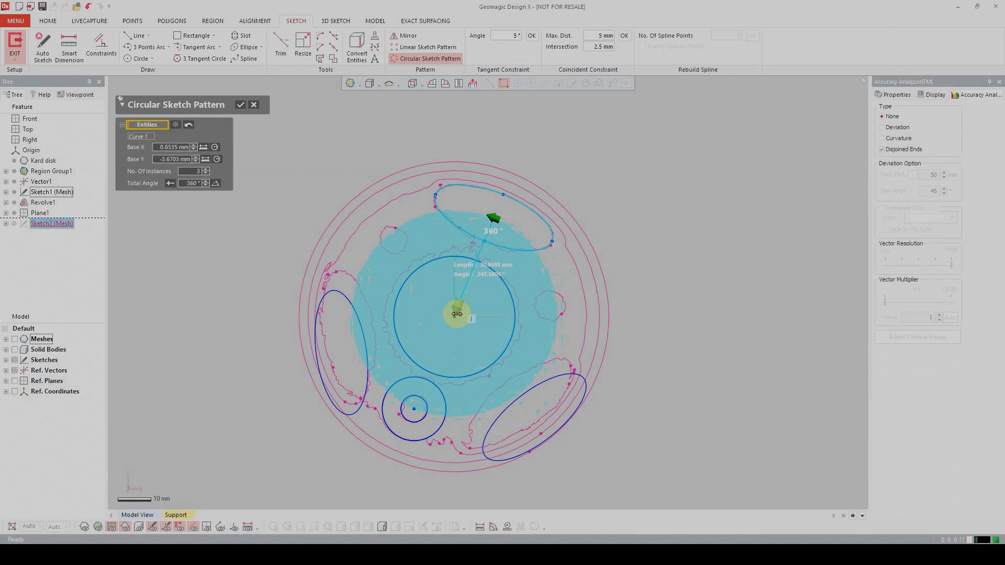
left_click_drag(457, 314, 458, 314)
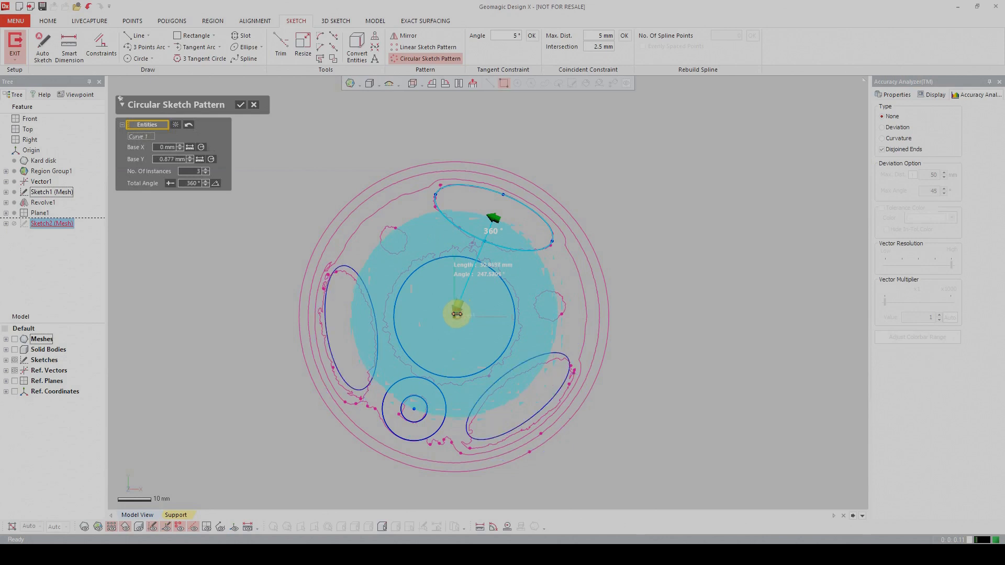
double_click(169, 149)
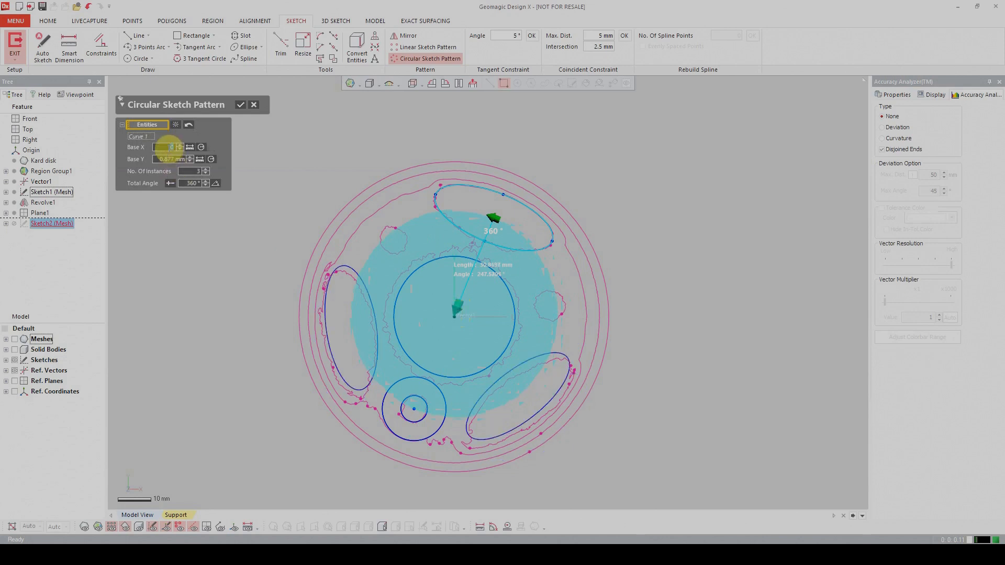
double_click(164, 159)
type("0")
key("Return")
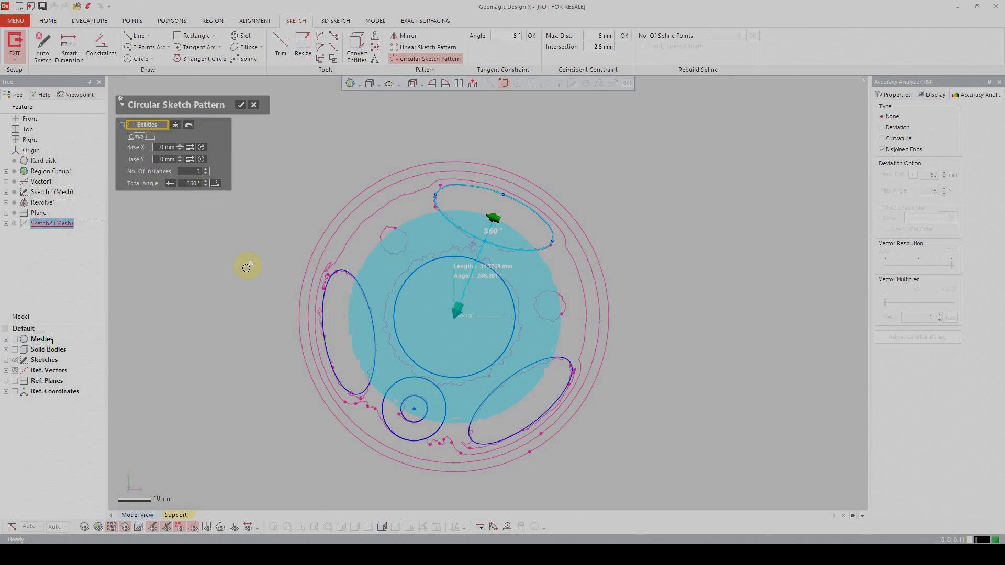
Add both concentric bolt-hole circles to the circular pattern, accept it and exit the mesh sketch.
left_click(425, 408)
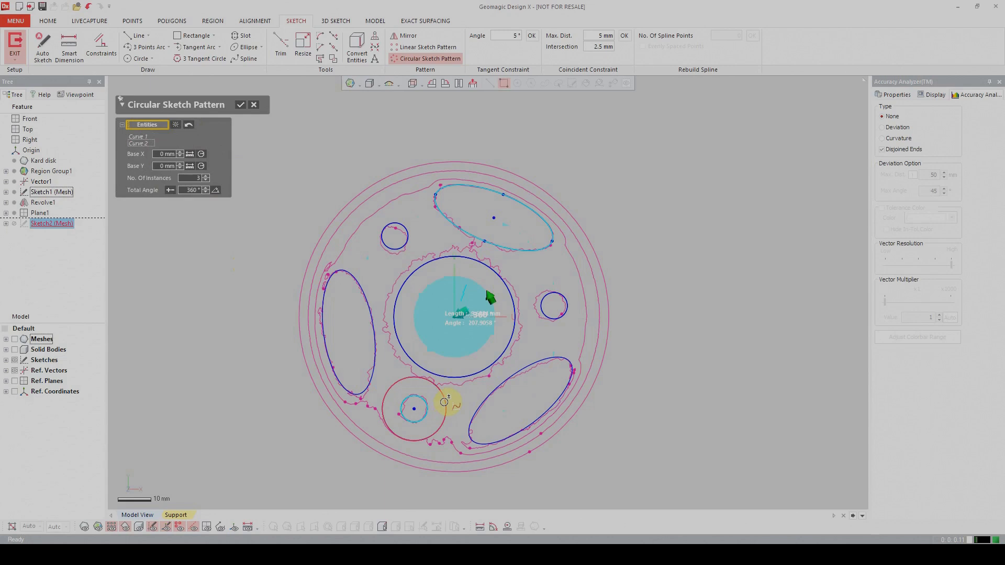
left_click(444, 402)
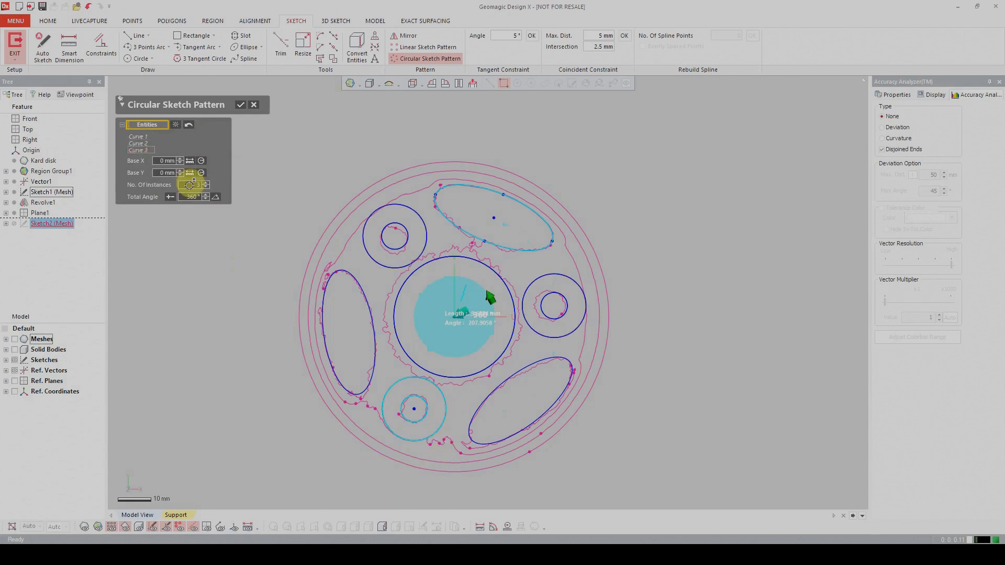
left_click(239, 108)
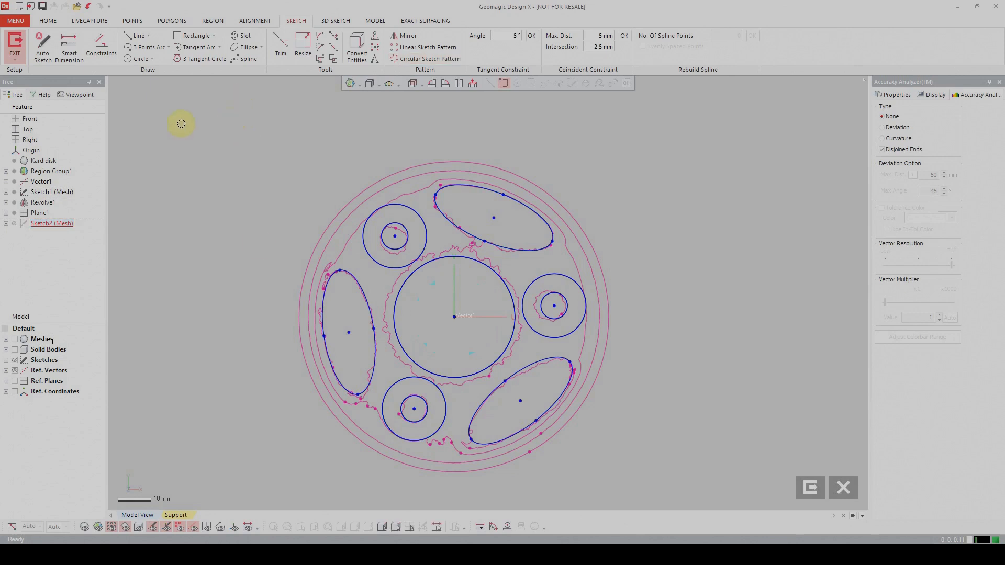
left_click(813, 490)
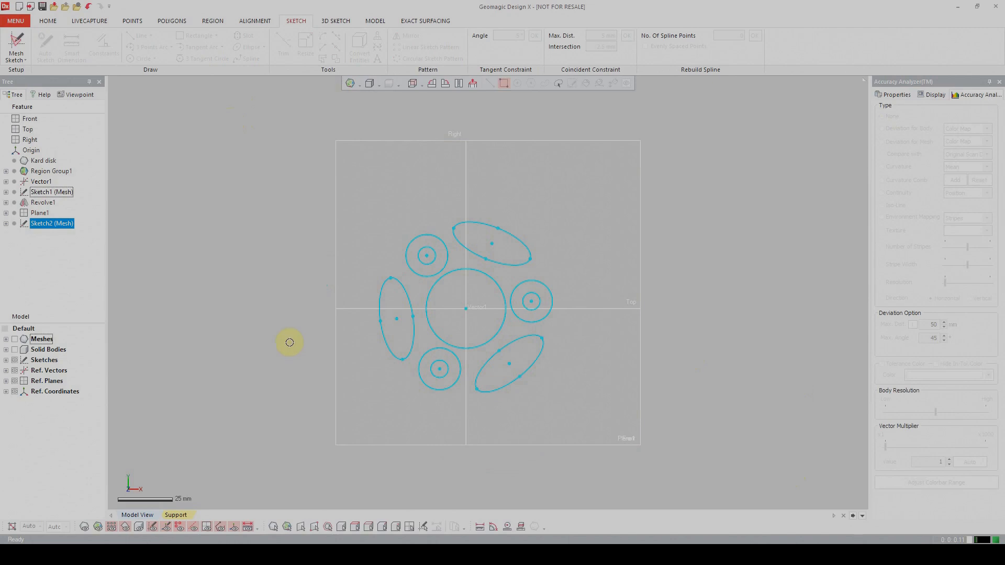
Start a solid extrusion of the spoke disc sketch's loops, with the solid bodies and meshes shown for reference.
left_click(375, 21)
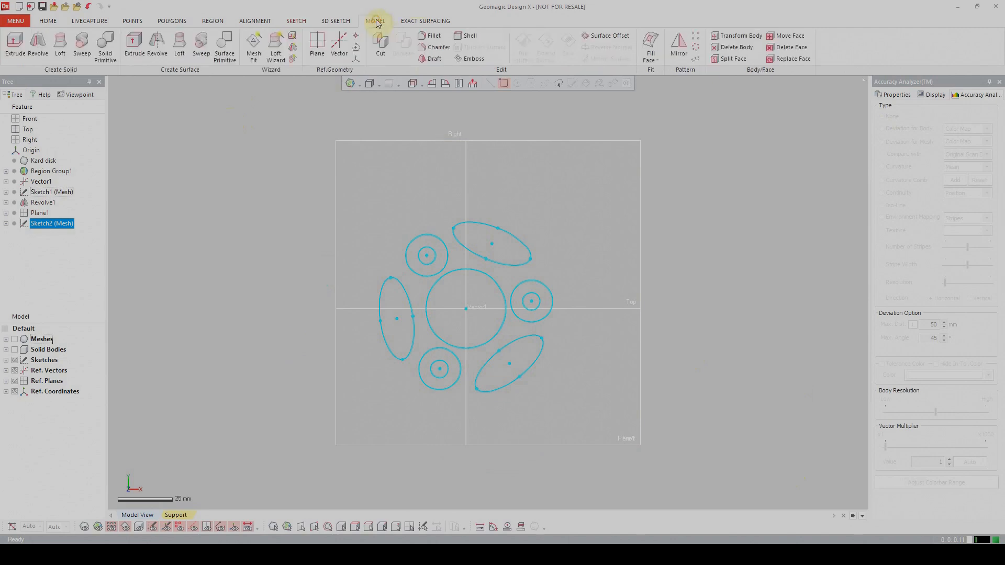
left_click(22, 52)
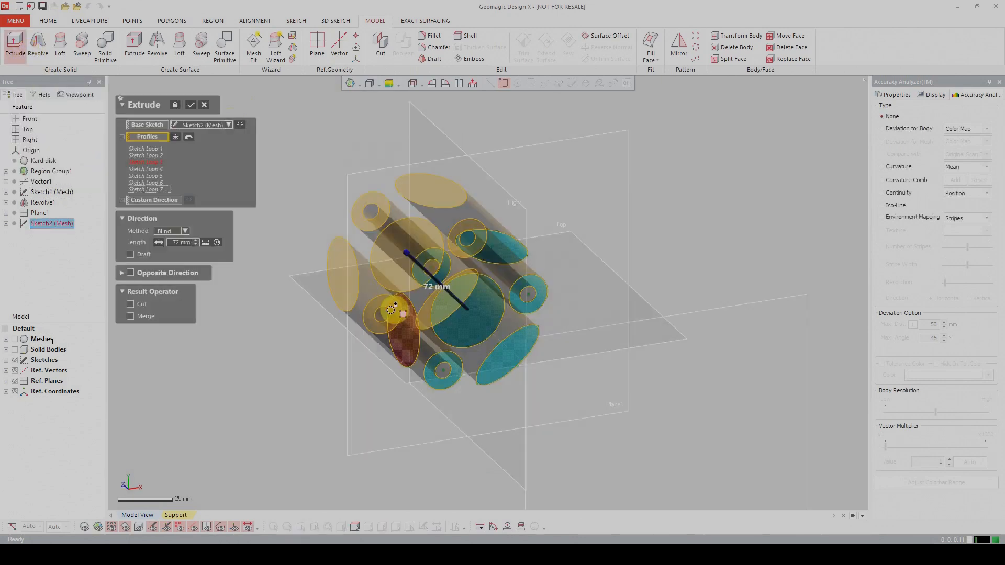
left_click(391, 310)
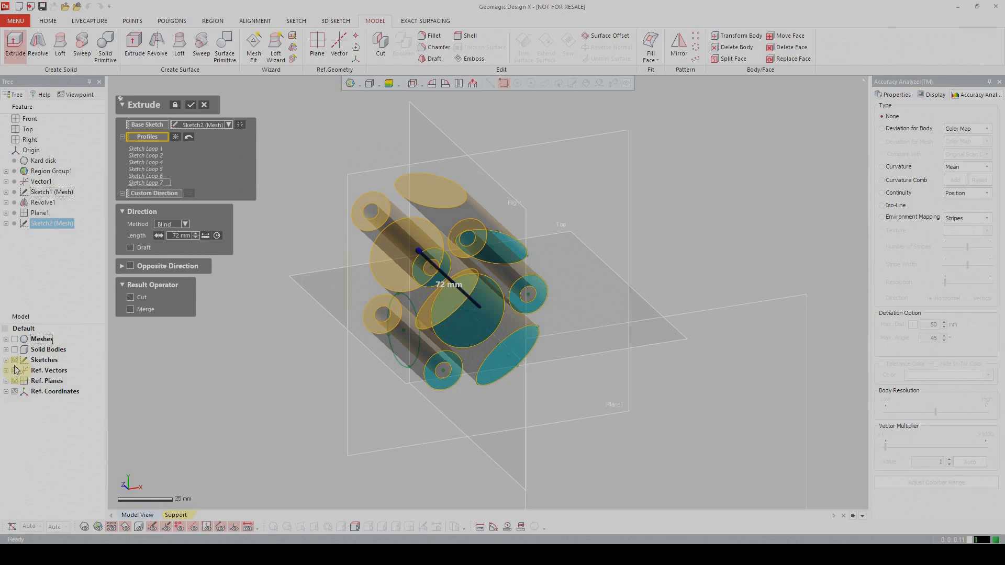
left_click(15, 339)
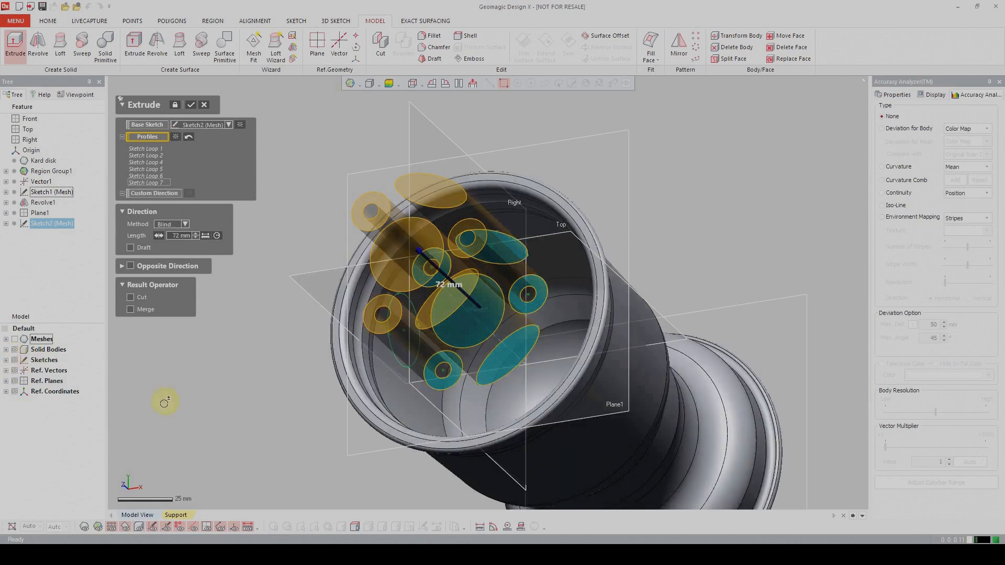
right_click_drag(289, 394, 458, 365)
scroll(407, 381, "up", 5)
right_click_drag(404, 384, 399, 427, "ctrl")
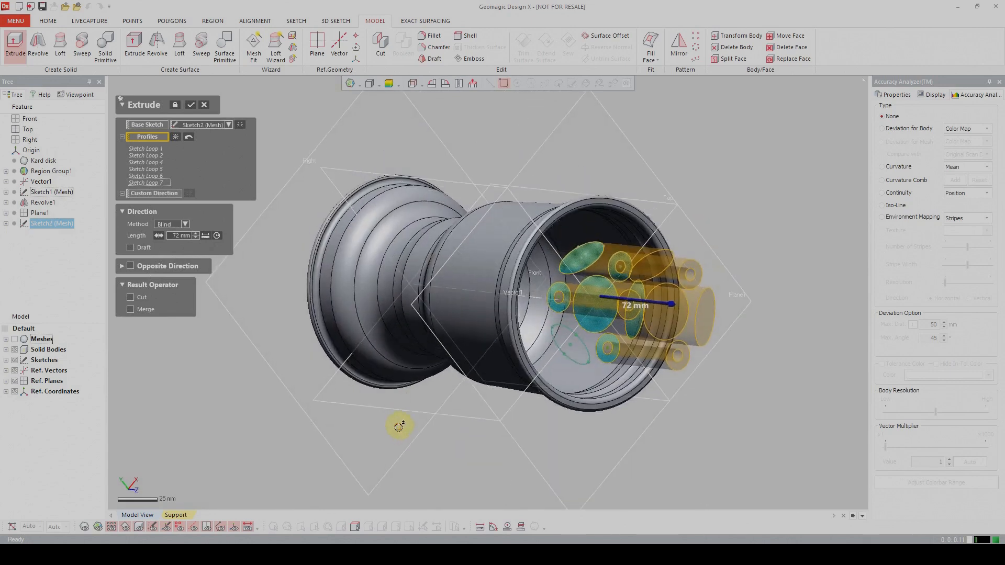
right_click_drag(608, 296, 486, 274)
left_click(15, 339)
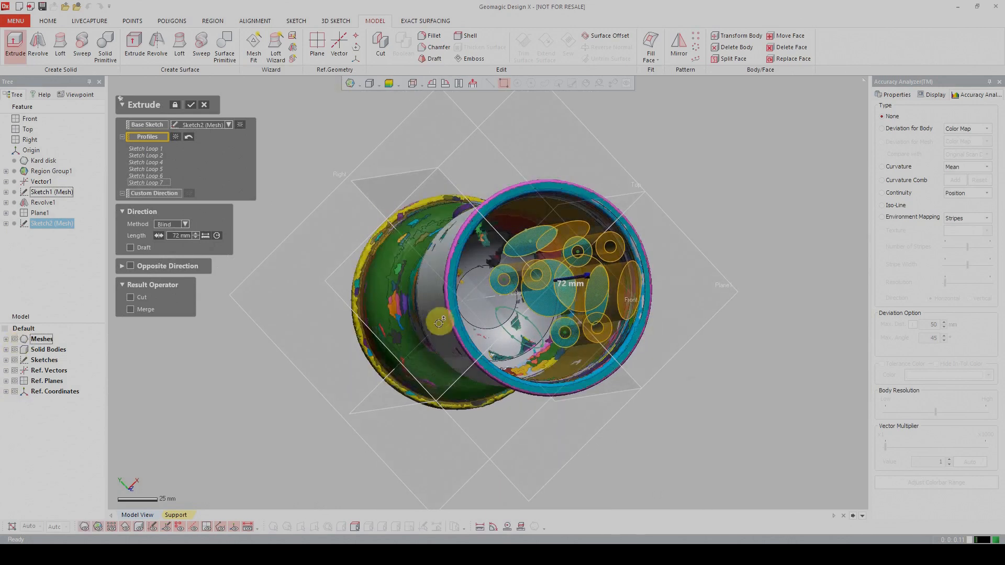
left_click(544, 345)
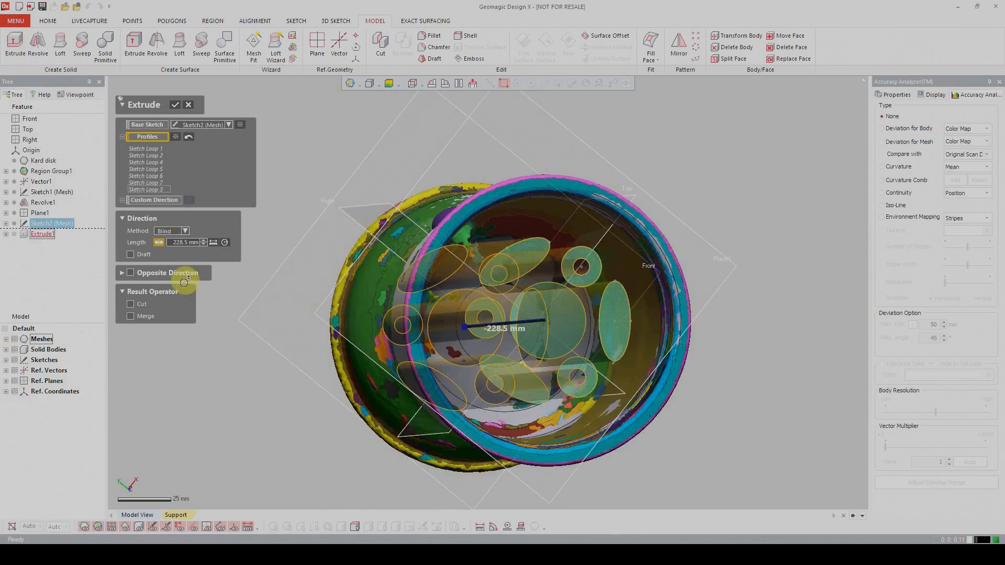
Reselect only the three ellipses, the three inner bolt-hole circles and the central bore, and cut them 228.5 mm through the spoke disc.
left_click(140, 304)
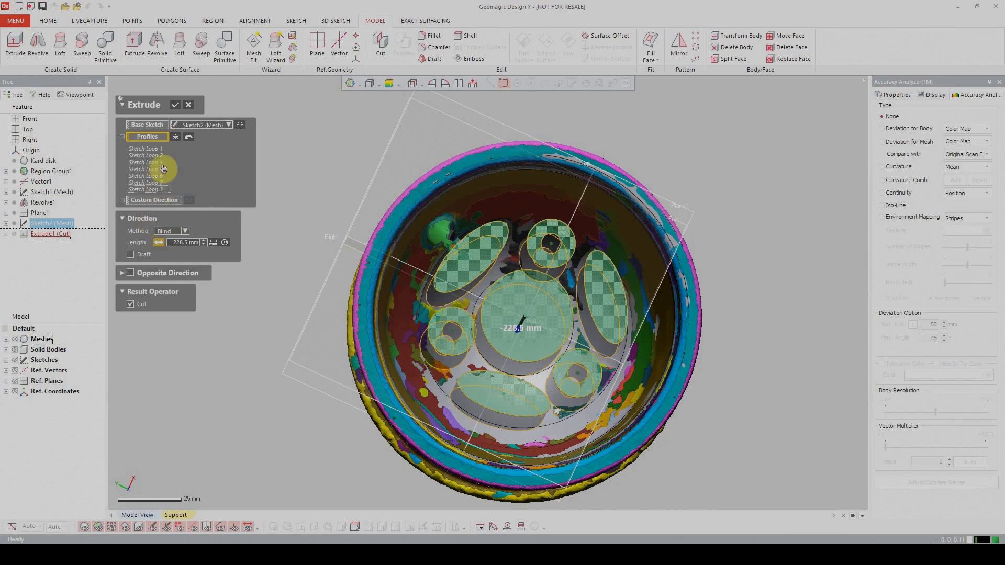
left_click(188, 136)
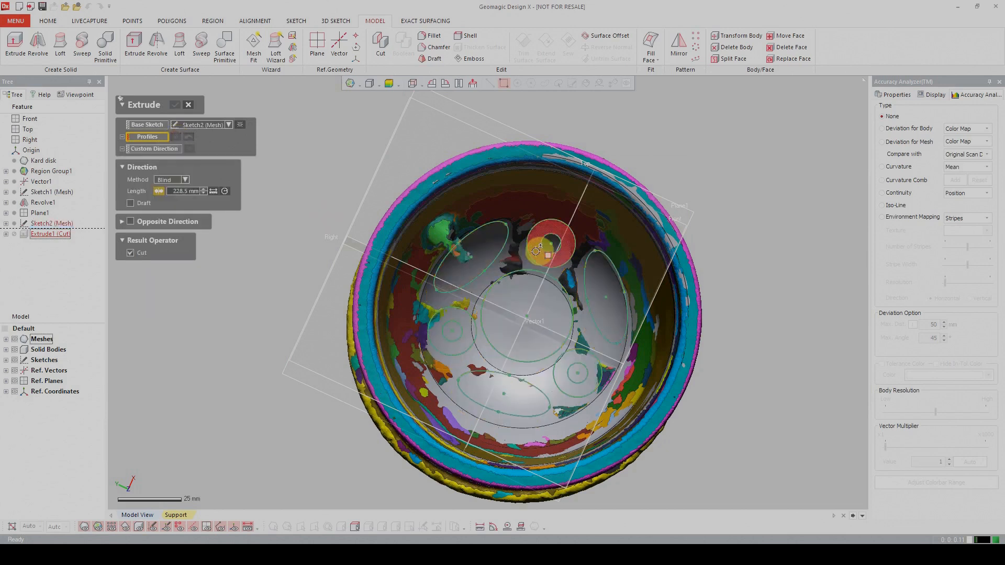
left_click(478, 258)
left_click(556, 259)
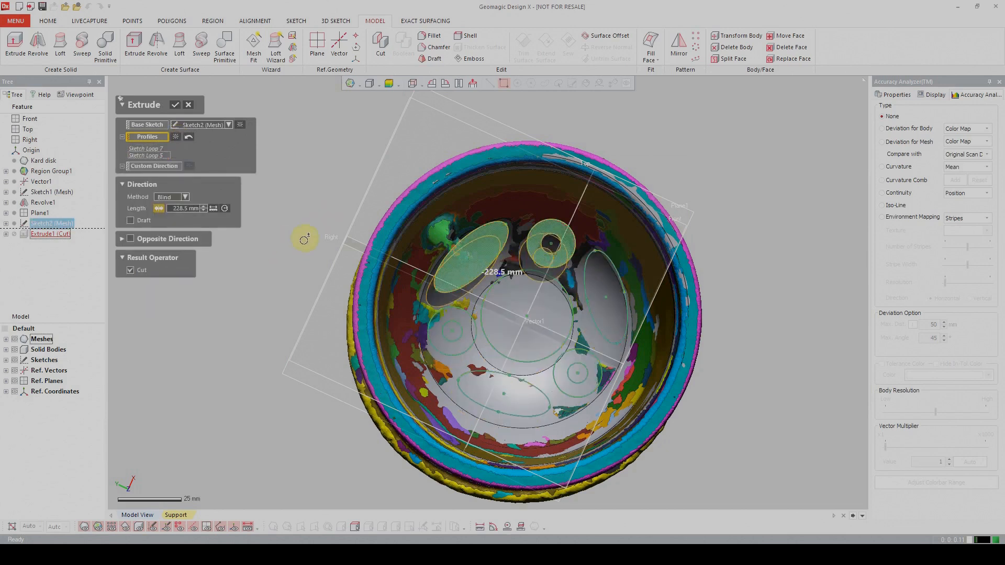
left_click(553, 246)
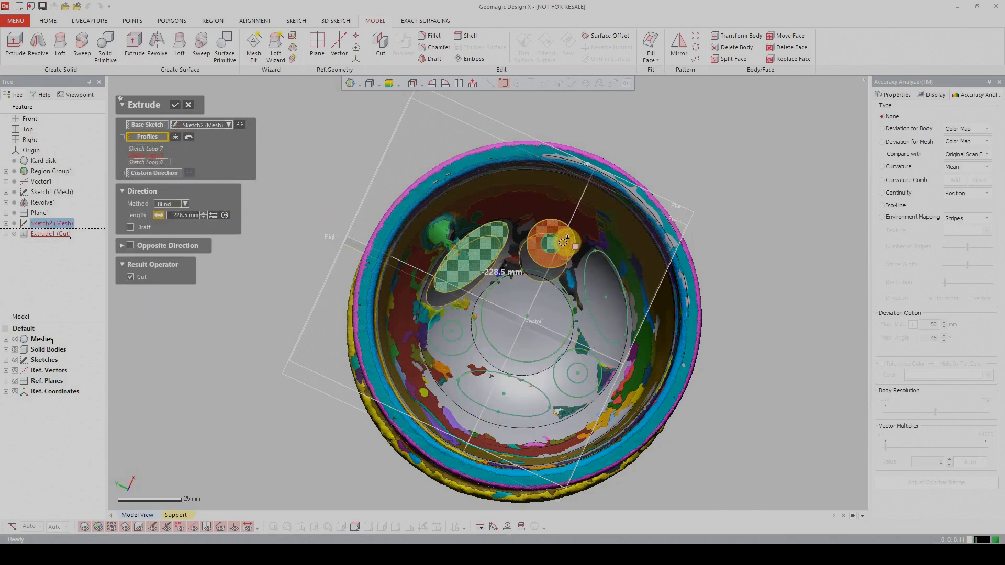
left_click(607, 312)
left_click(587, 360)
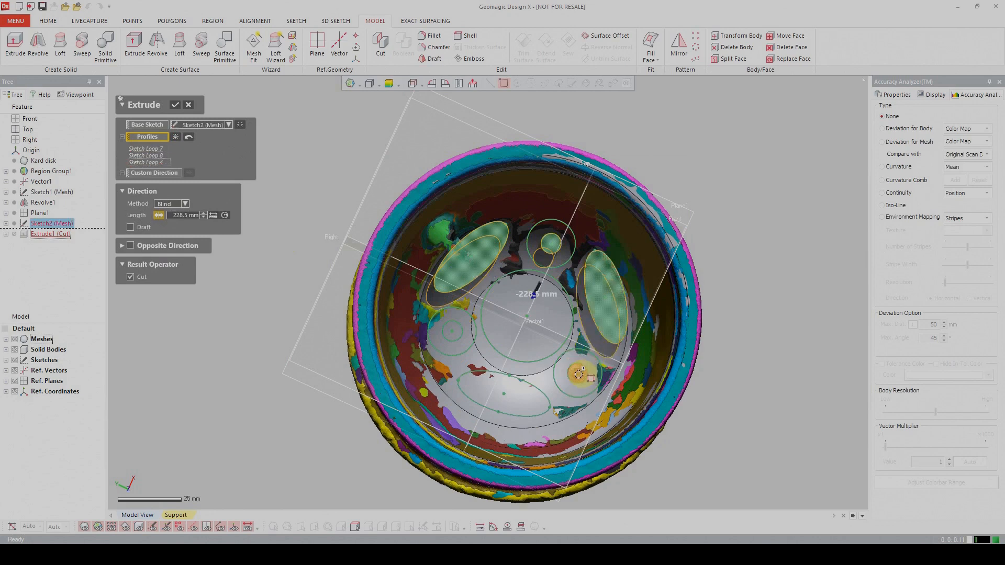
left_click(580, 371)
left_click(512, 404)
left_click(455, 334)
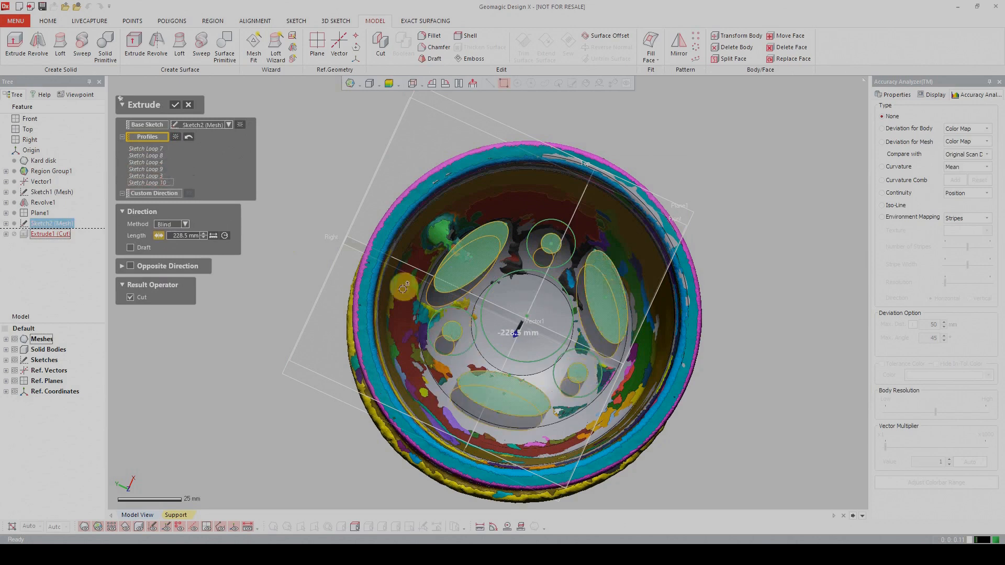
left_click(516, 314)
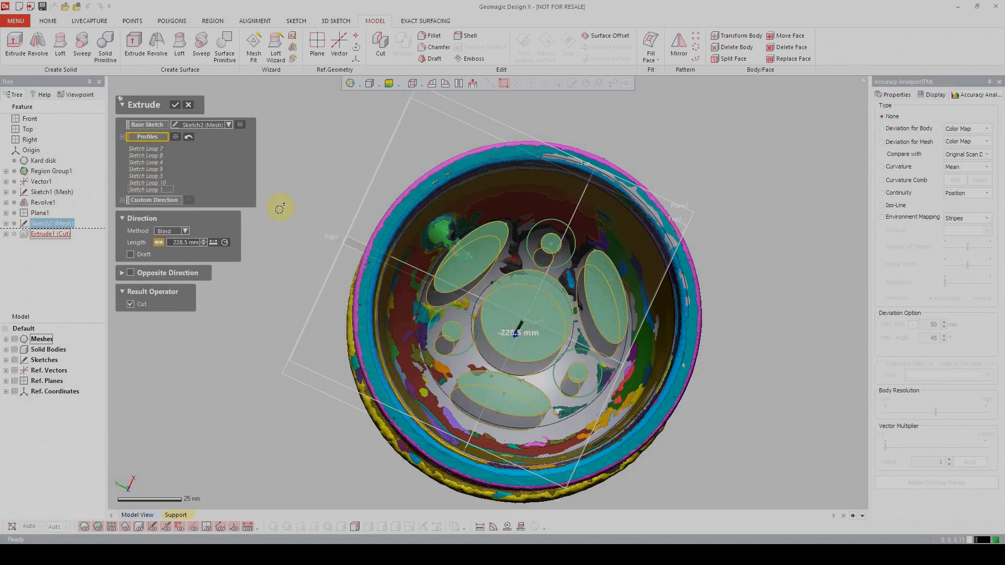
left_click(175, 106)
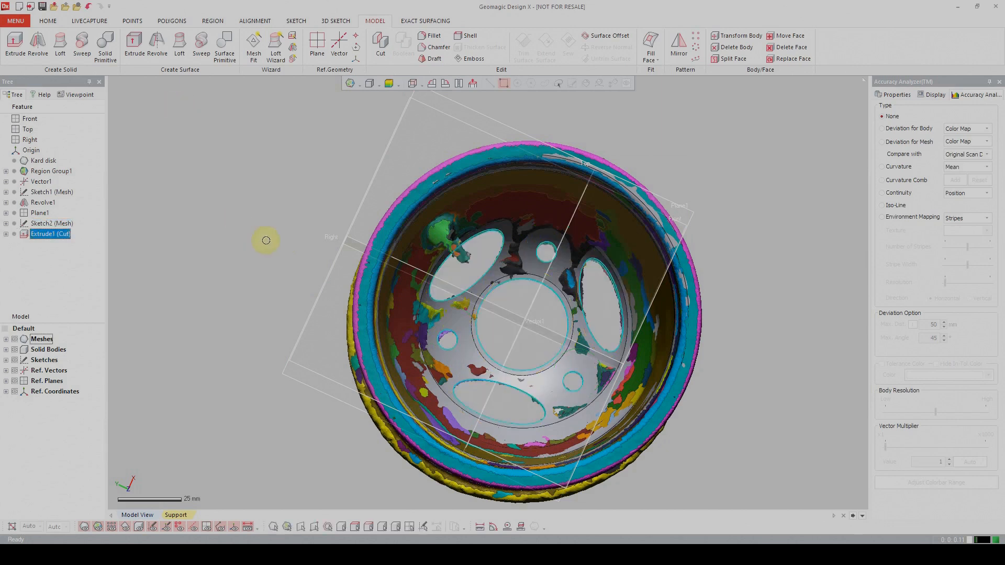
Start another solid extrusion from Sketch2 (Mesh) and reverse it toward the spoke disc, with a length of about 260 mm.
right_click_drag(298, 243, 246, 235)
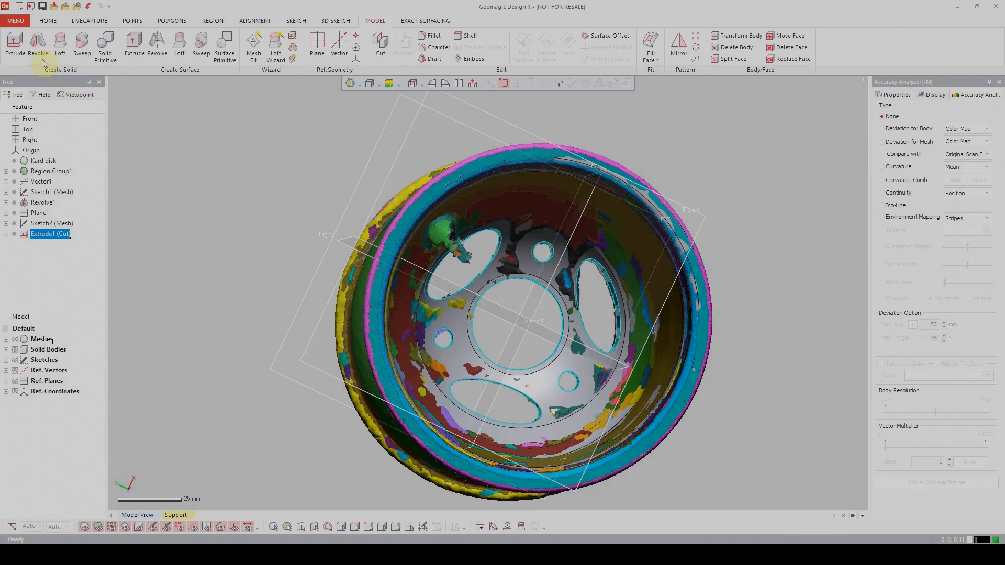
left_click(16, 46)
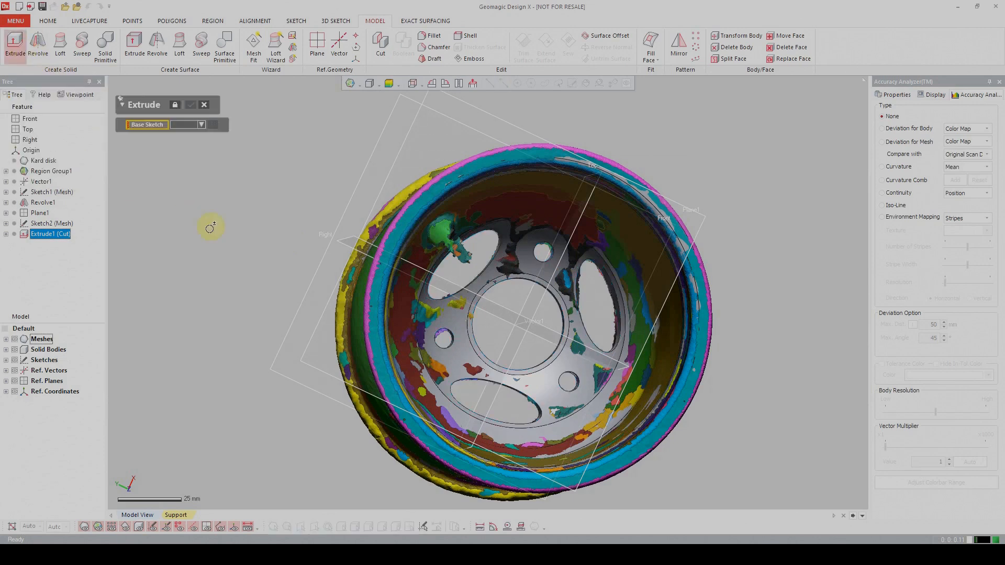
left_click(188, 125)
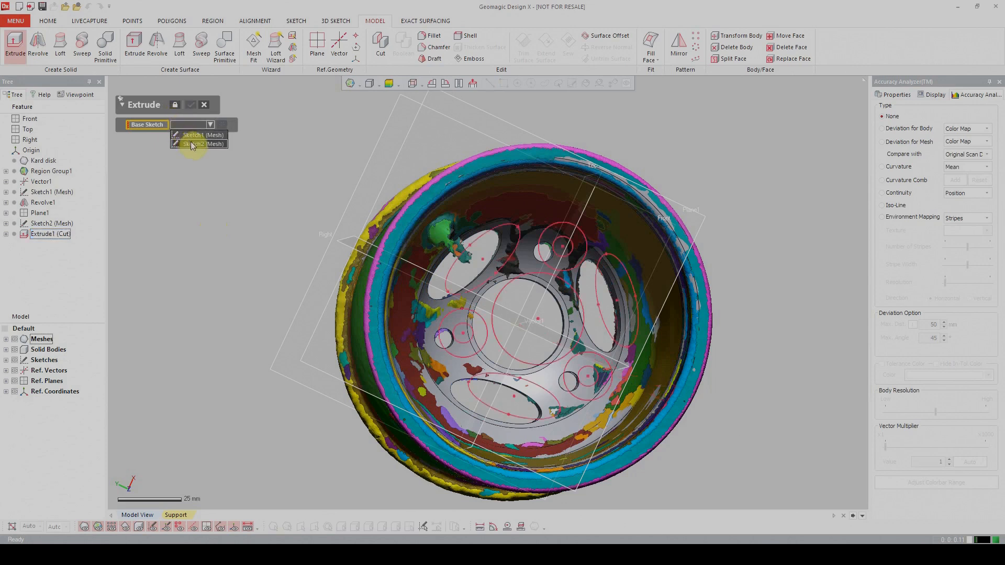
left_click(192, 143)
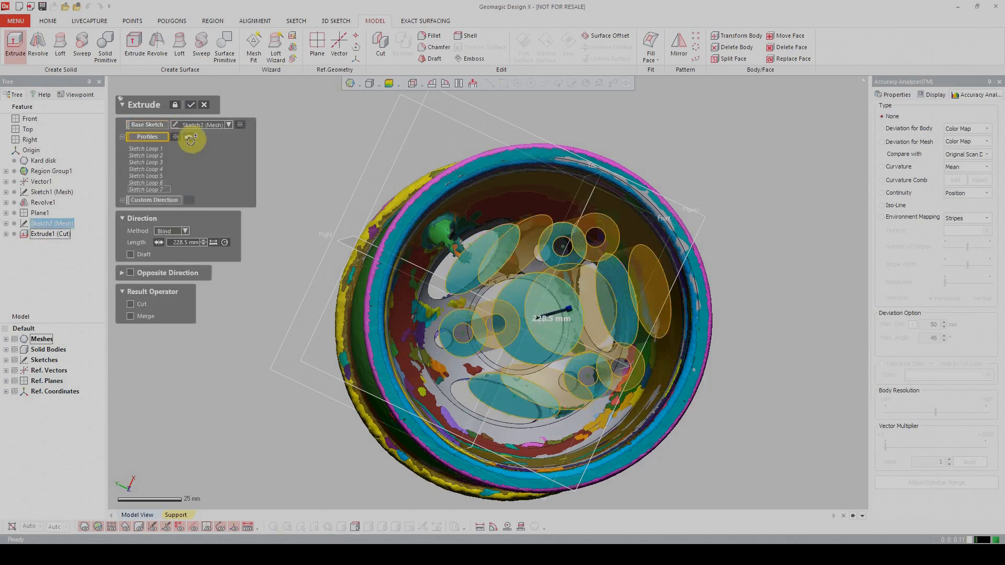
right_click_drag(321, 292, 368, 276)
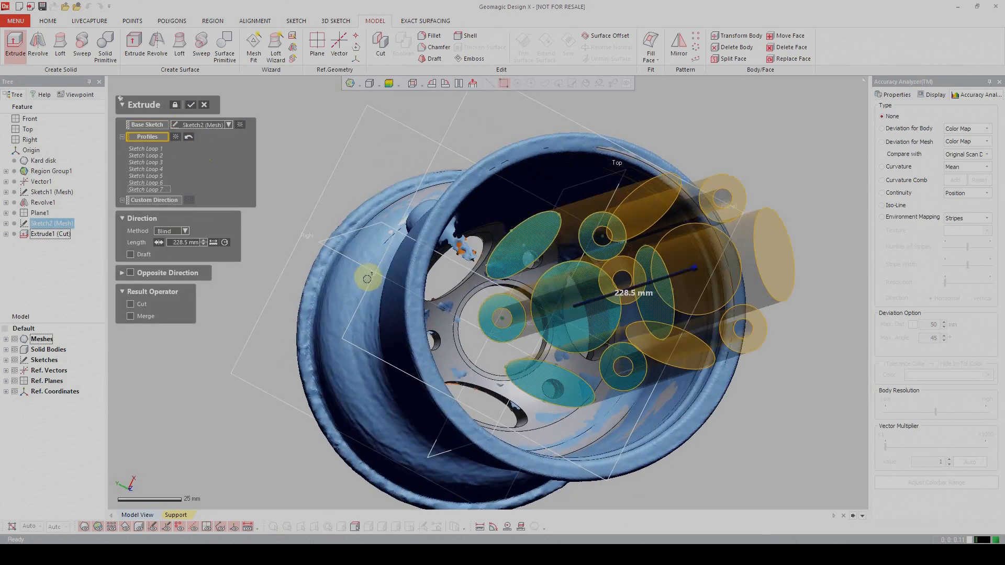
left_click_drag(694, 268, 438, 349)
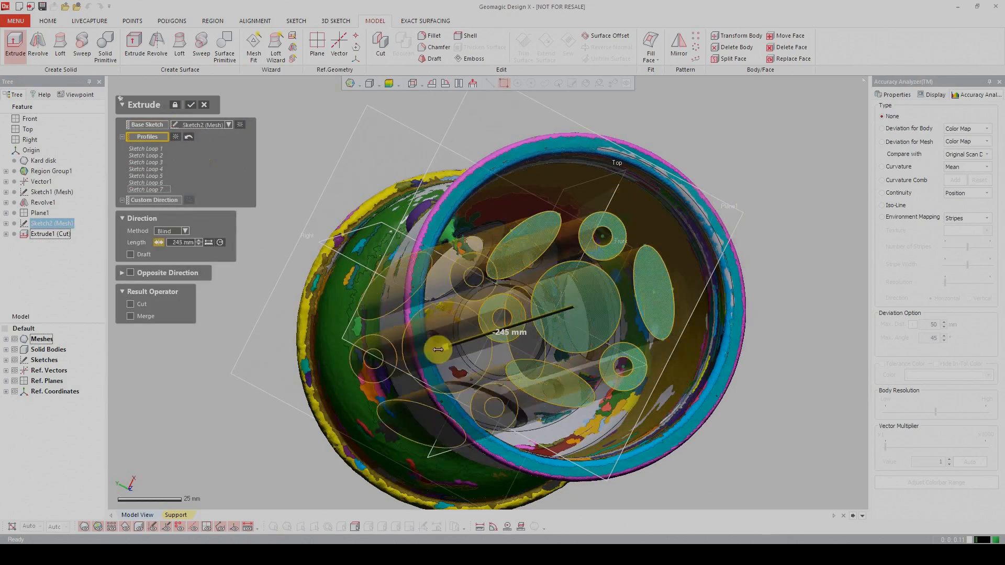
Remove the central bore and the three elliptical loops from the extrusion profiles, keeping only the rings around the bolt holes.
mouse_move(589, 231)
right_mouse_down()
mouse_move(529, 273)
mouse_move(548, 220)
mouse_move(574, 240)
right_mouse_up()
left_click(624, 254)
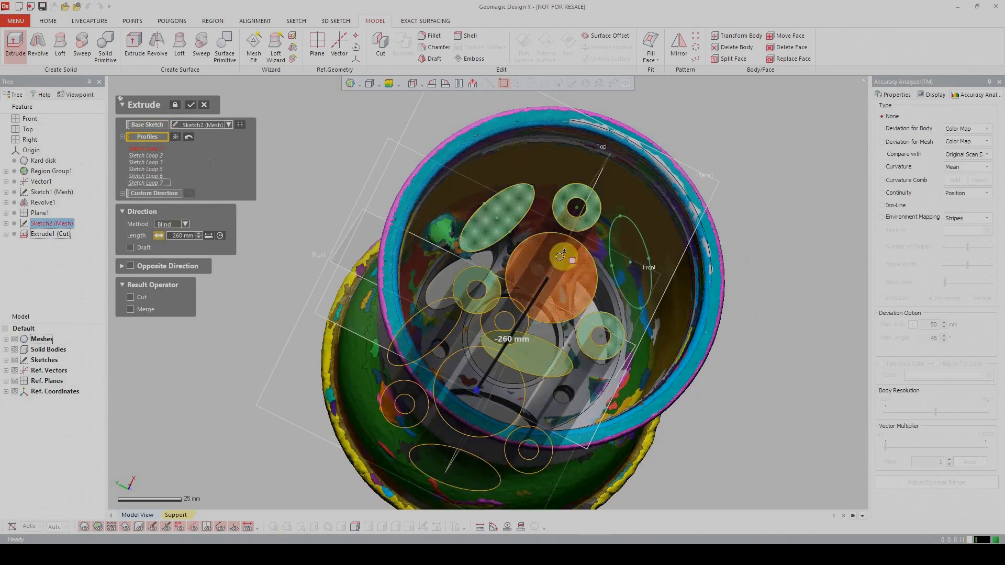
left_click(560, 256)
left_click(496, 227)
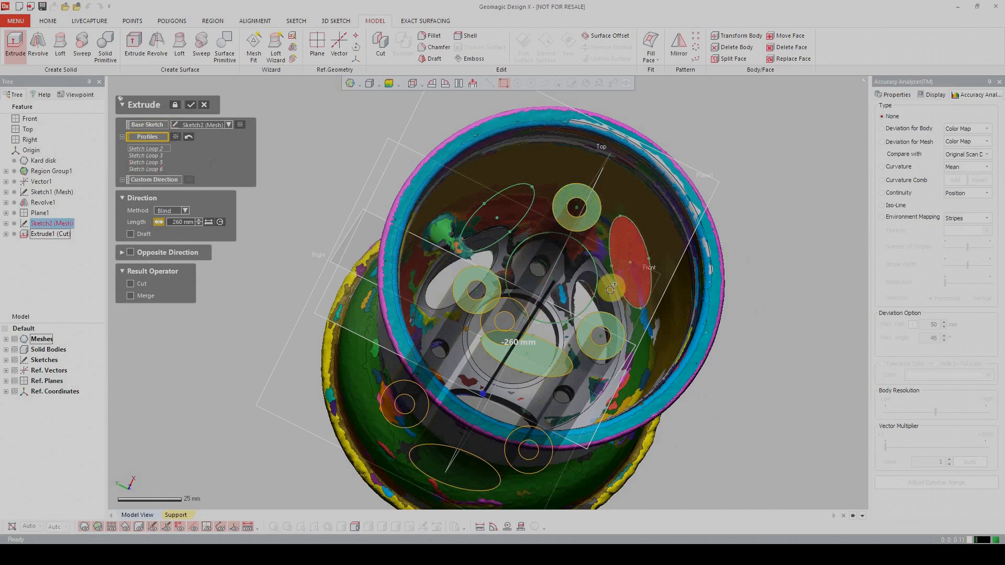
left_click(550, 365)
right_click_drag(444, 373, 414, 401)
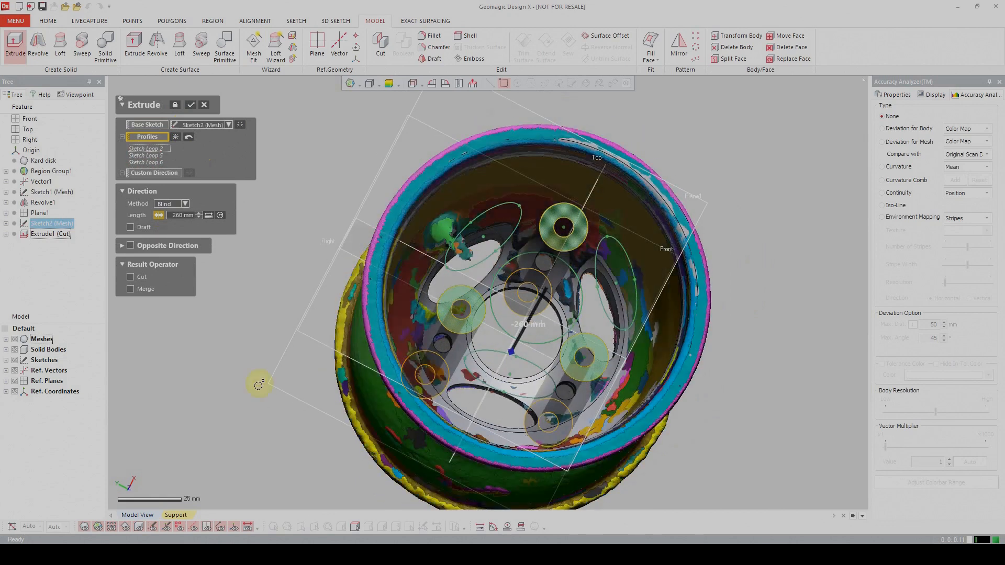
Hide the solid bodies to expose the scan mesh around the bolt holes, and set the extrusion method to Up To Region.
left_click(16, 349)
scroll(324, 316, "up", 5)
right_click_drag(330, 319, 338, 261, "ctrl")
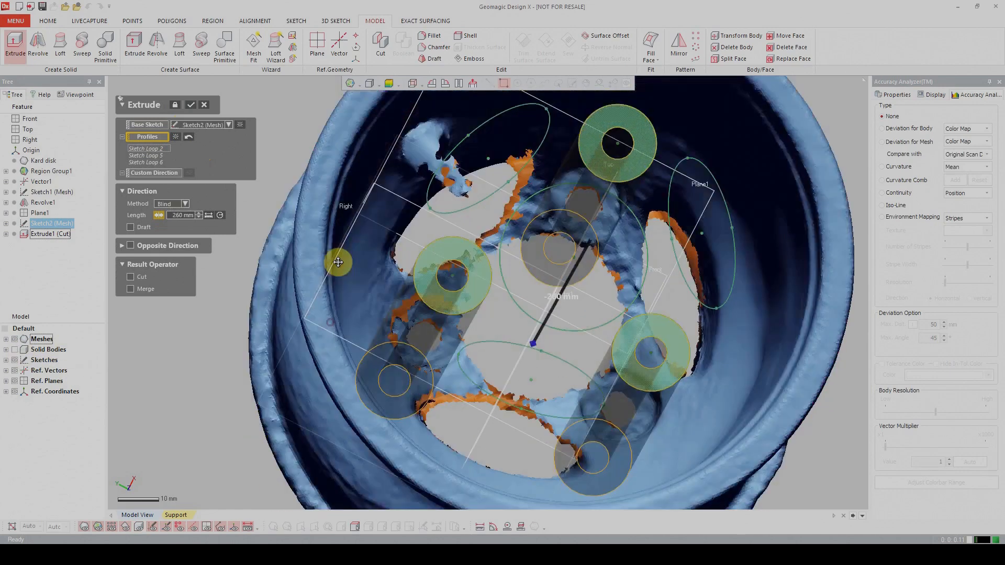
scroll(426, 331, "up", 1)
mouse_move(425, 330)
right_mouse_down()
mouse_move(433, 274)
mouse_move(438, 301)
mouse_move(422, 272)
mouse_move(560, 368)
right_mouse_up()
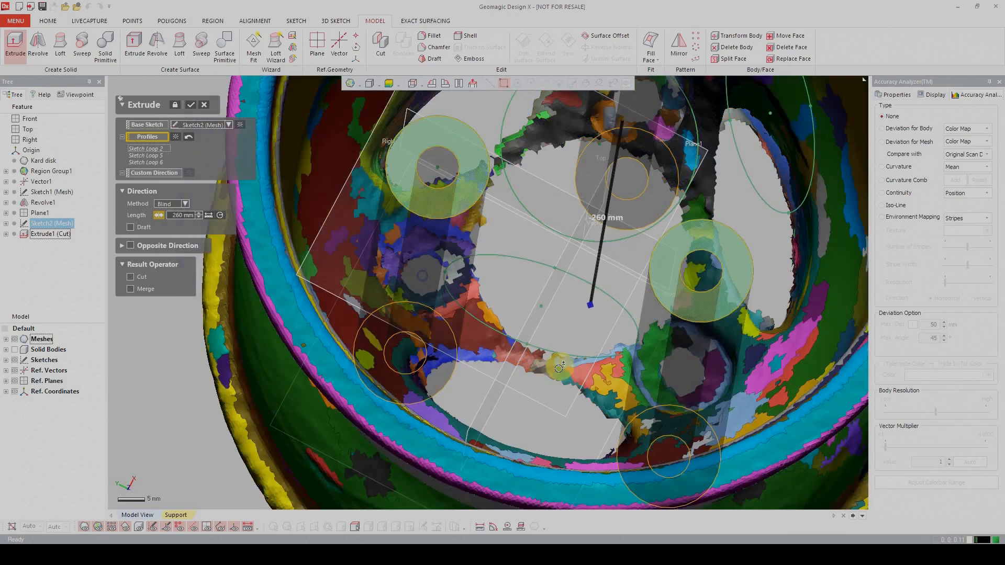
left_click(172, 205)
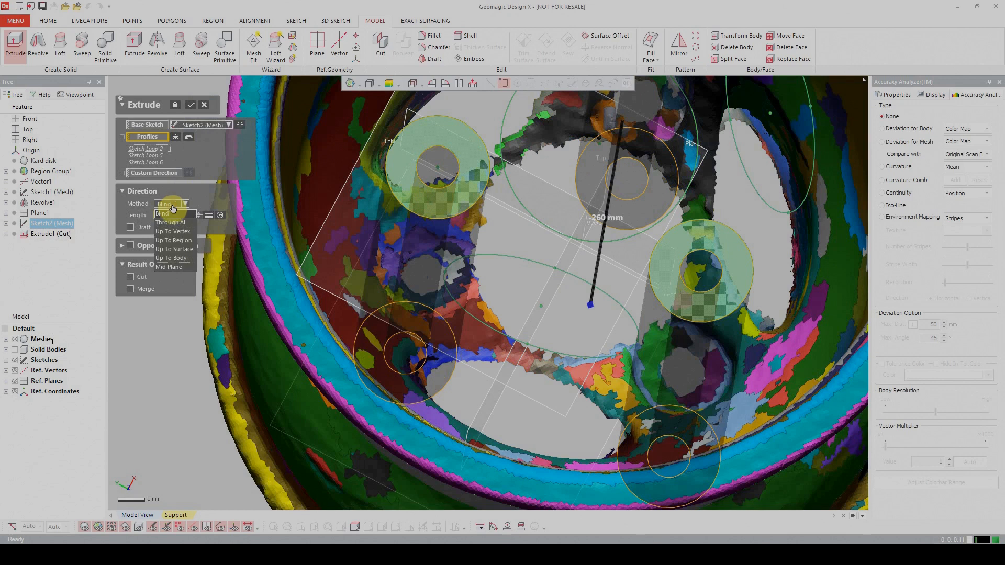
left_click(176, 241)
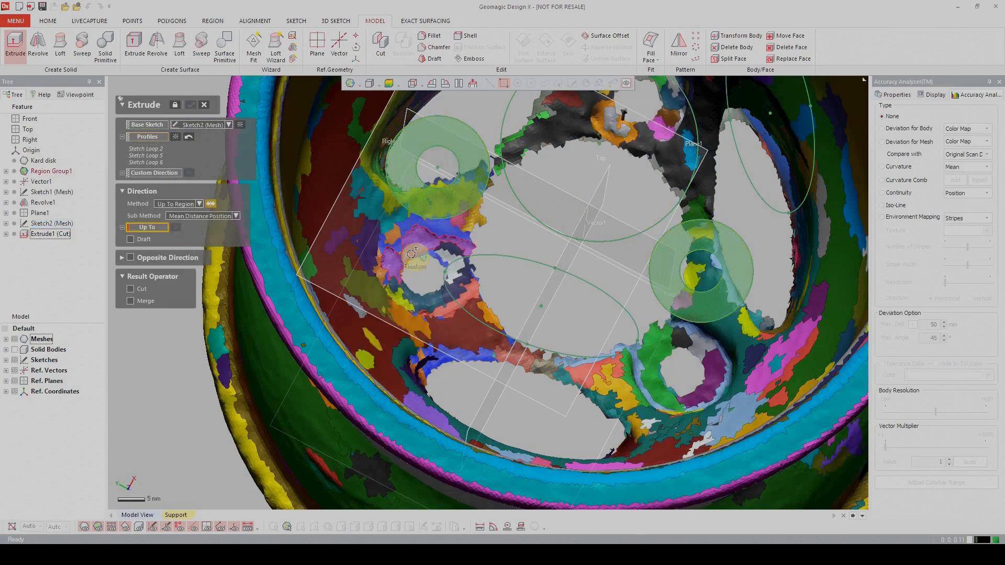
Use the scanned seat region around one bolt hole as the end limit for the three rings and finish the extrusion.
left_click(436, 302)
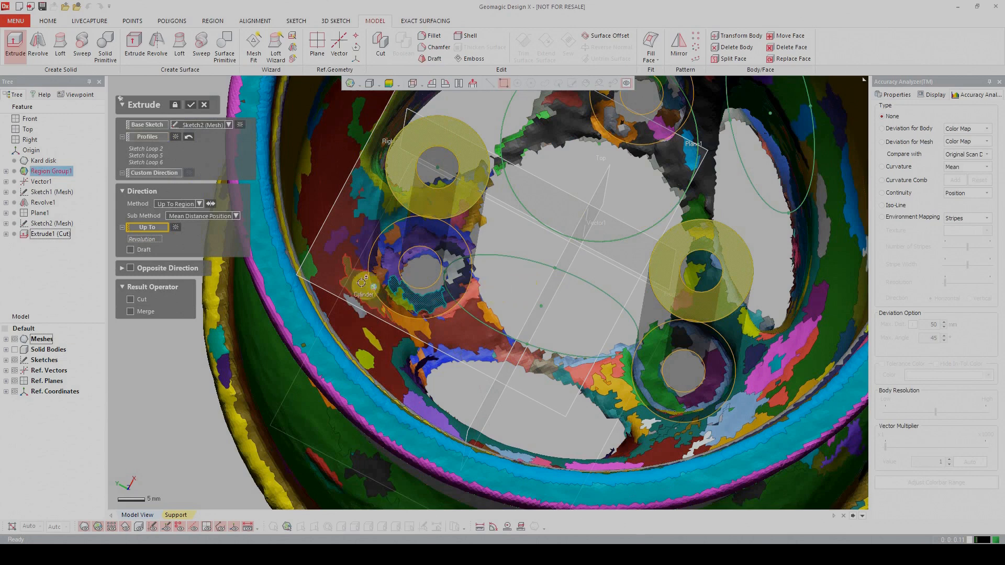
scroll(353, 274, "down", 3)
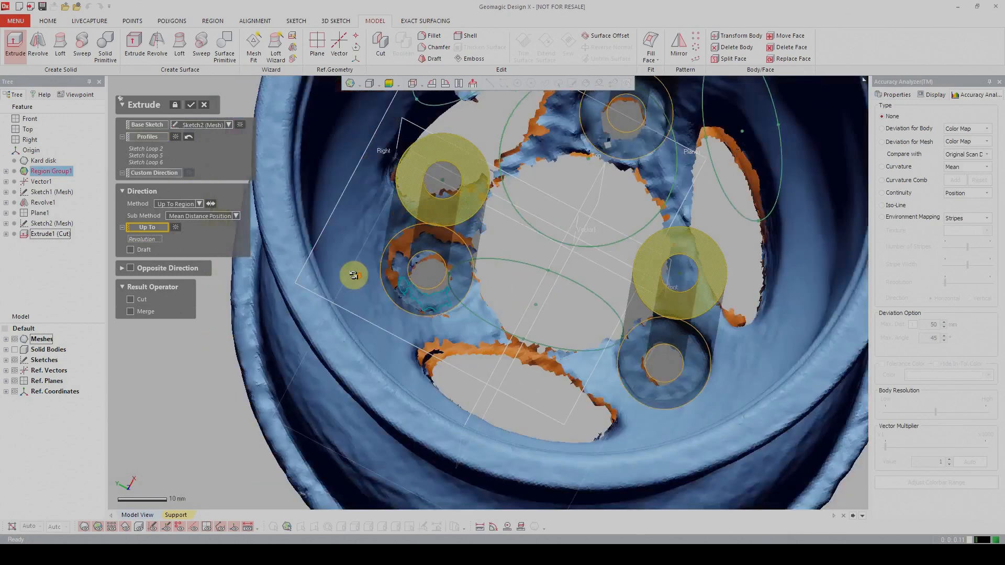
right_click_drag(363, 253, 358, 275)
right_click_drag(398, 237, 479, 247)
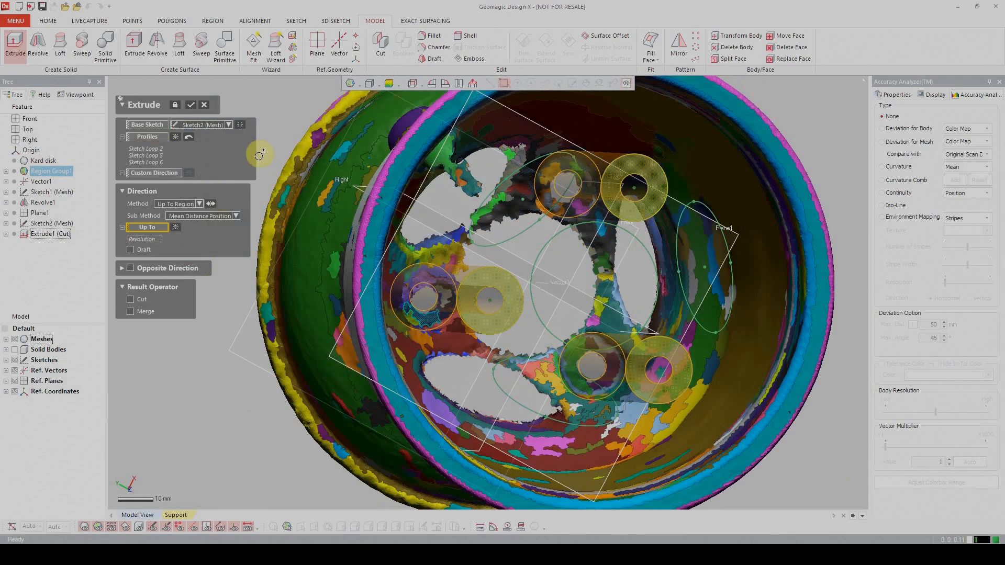
left_click(191, 108)
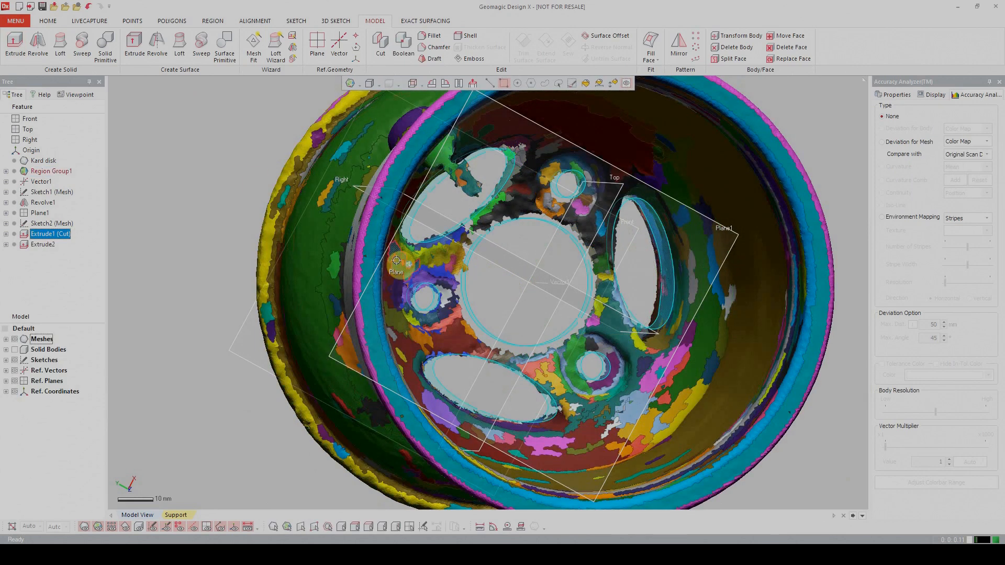
Hide the scan meshes and show the solid bodies so that only the modelled wheel is displayed.
scroll(396, 260, "down", 2)
right_click_drag(368, 241, 351, 235)
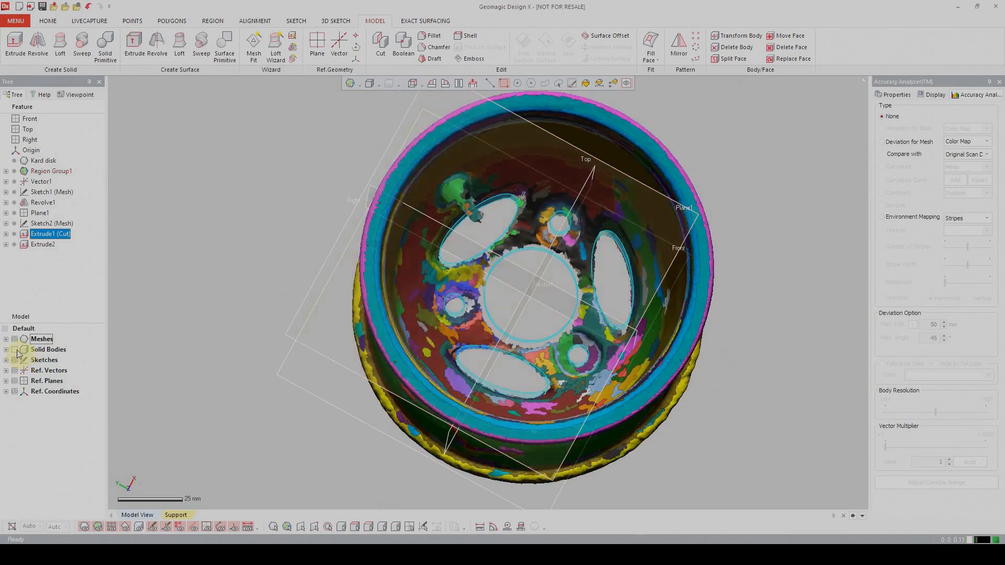
left_click(15, 339)
right_click_drag(298, 270, 220, 244)
Display the body deviation from the scan as a color map and examine the wheel's outer surfaces and rims all round.
left_click(887, 130)
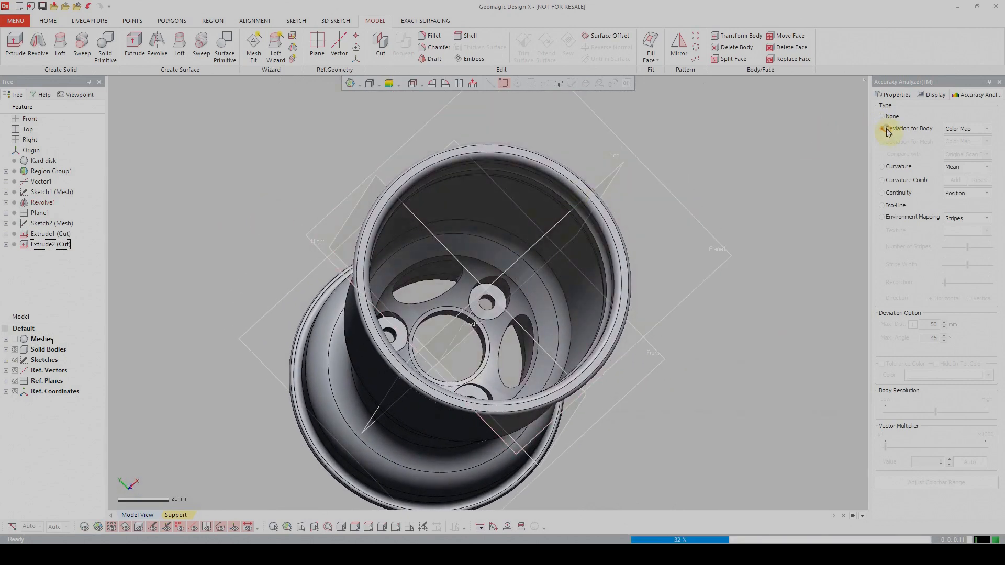
scroll(514, 318, "up", 2)
right_click_drag(514, 317, 466, 256)
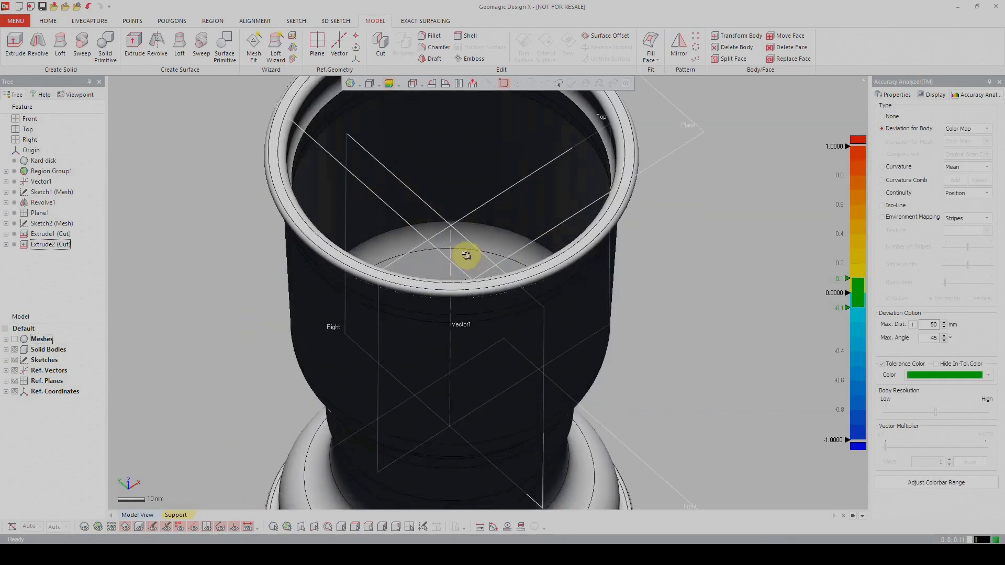
scroll(468, 275, "down", 3)
right_click_drag(501, 366, 486, 280)
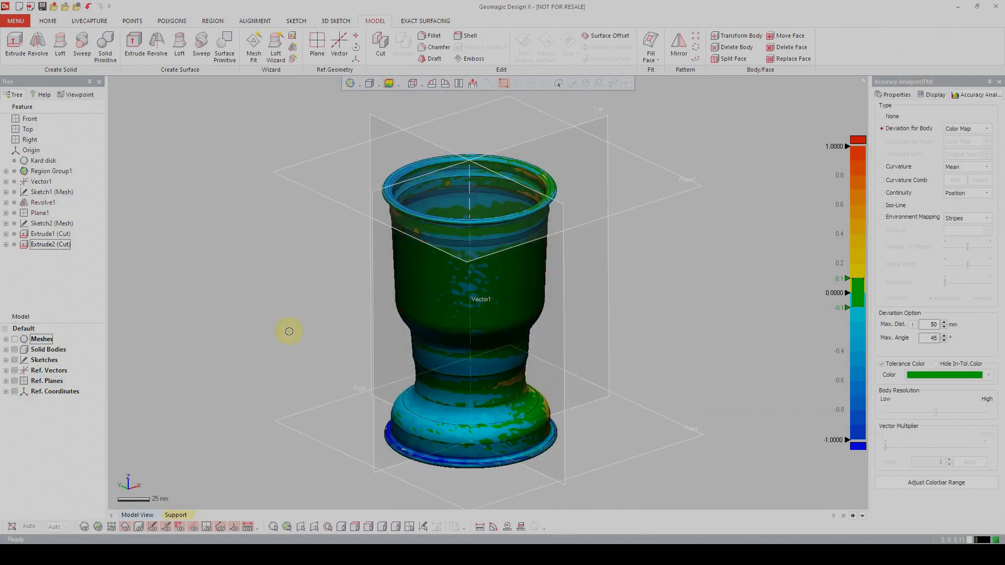
right_click_drag(289, 331, 735, 415)
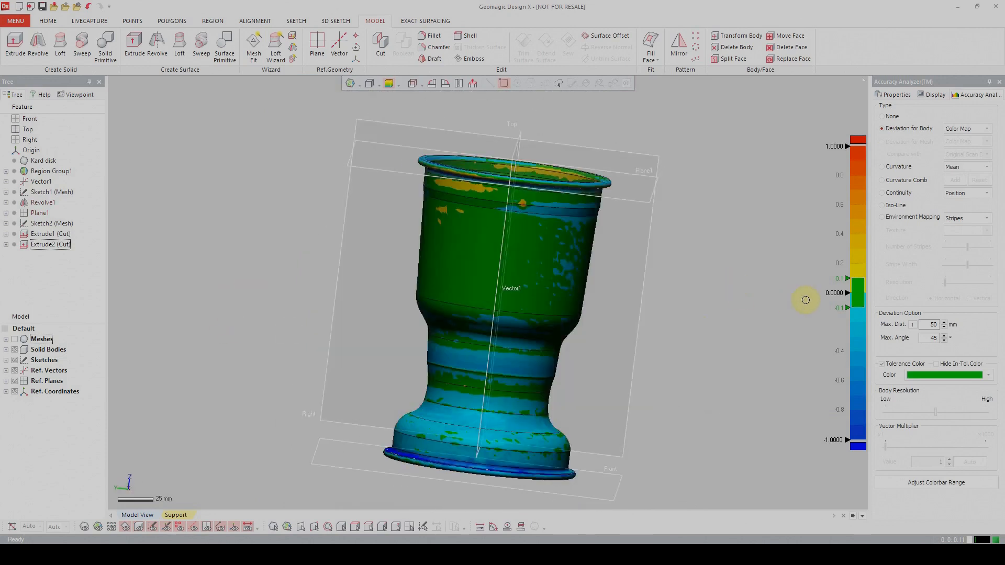
Turn off the deviation analysis and inspect the plain solid wheel, including the spoke disc inside the barrel.
left_click(884, 116)
scroll(720, 216, "down", 2)
right_click_drag(720, 215, 561, 344)
scroll(597, 307, "up", 2)
scroll(512, 282, "up", 1)
right_click_drag(513, 282, 510, 367)
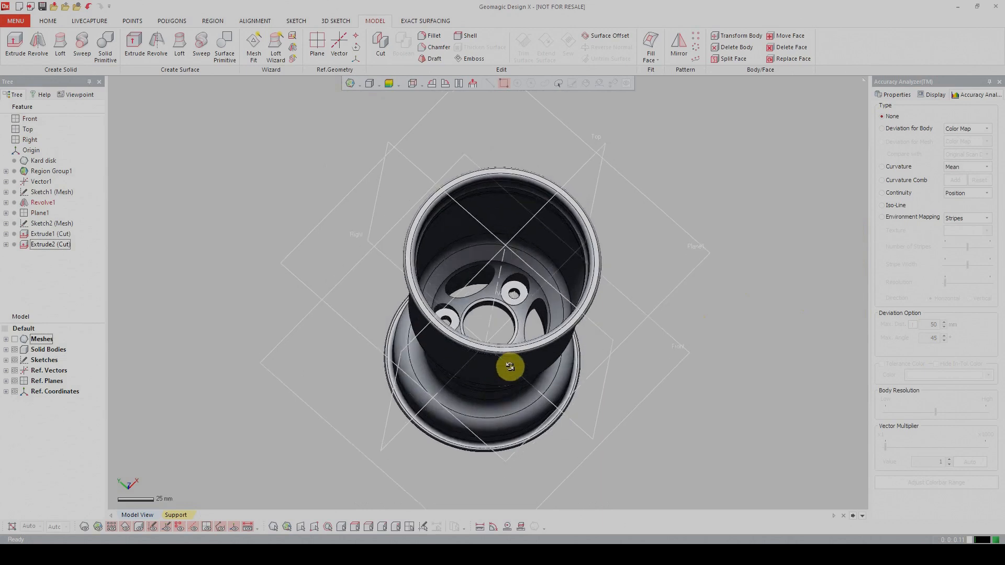